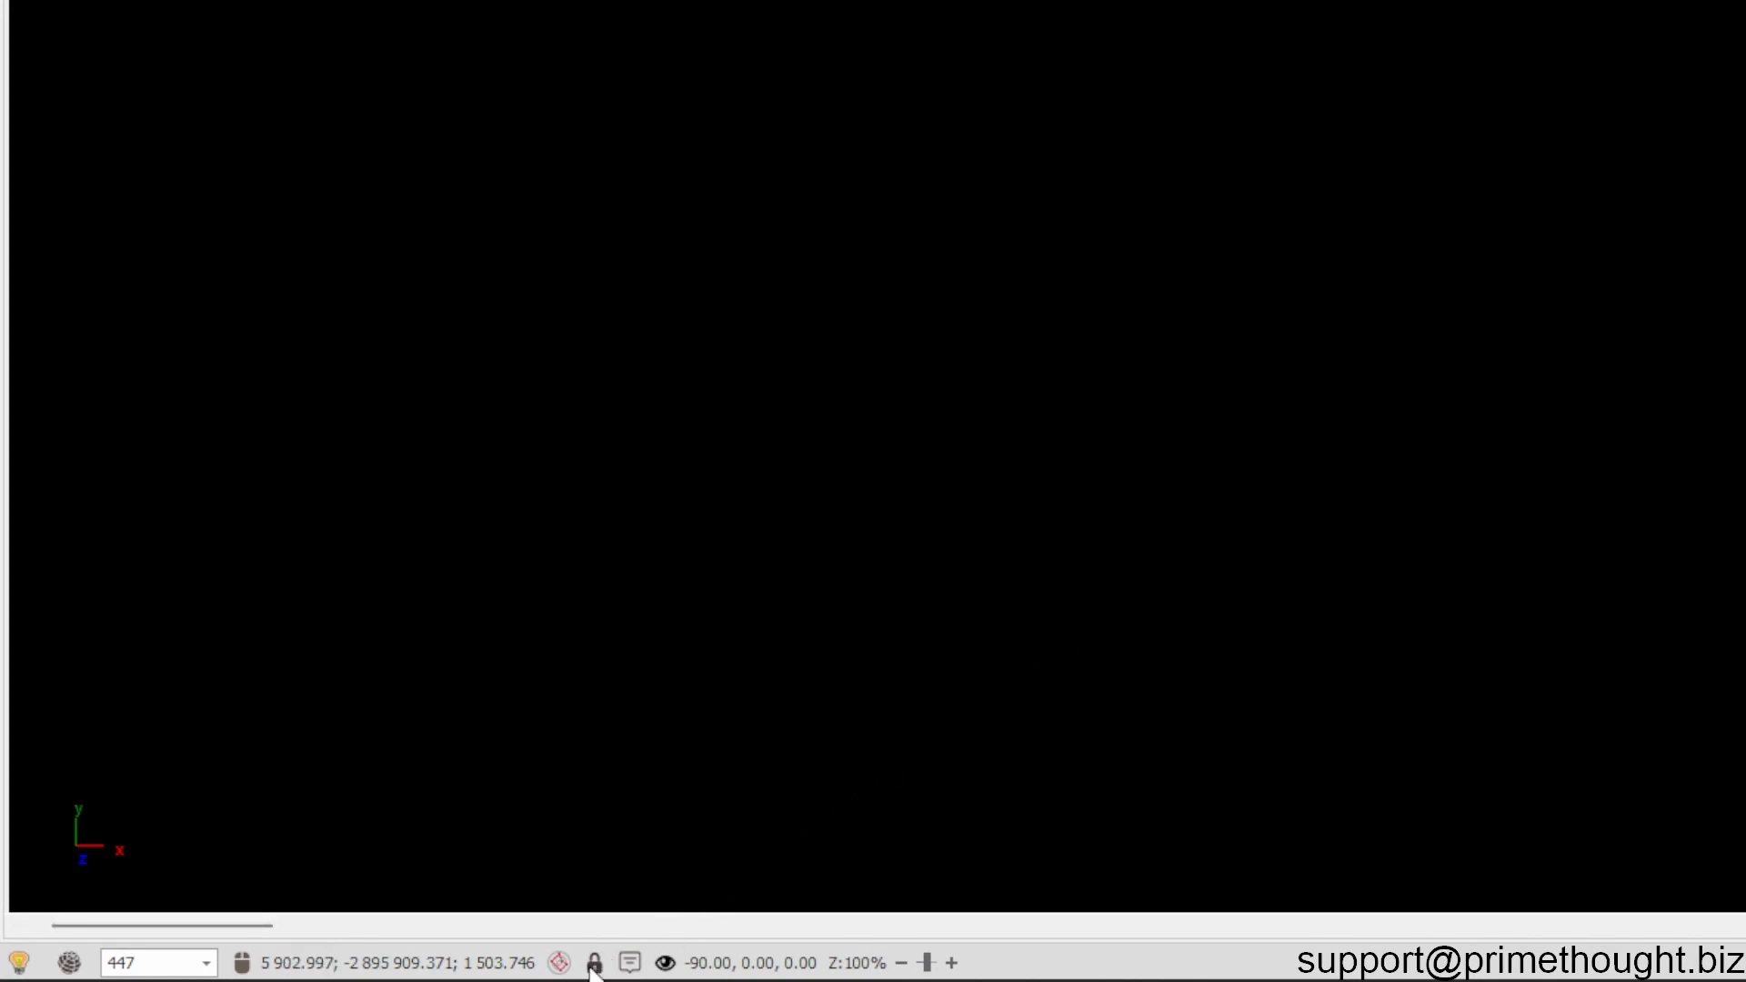
- Open Precision Draw and place its window over the middle of the drawing area
left_click(594, 964)
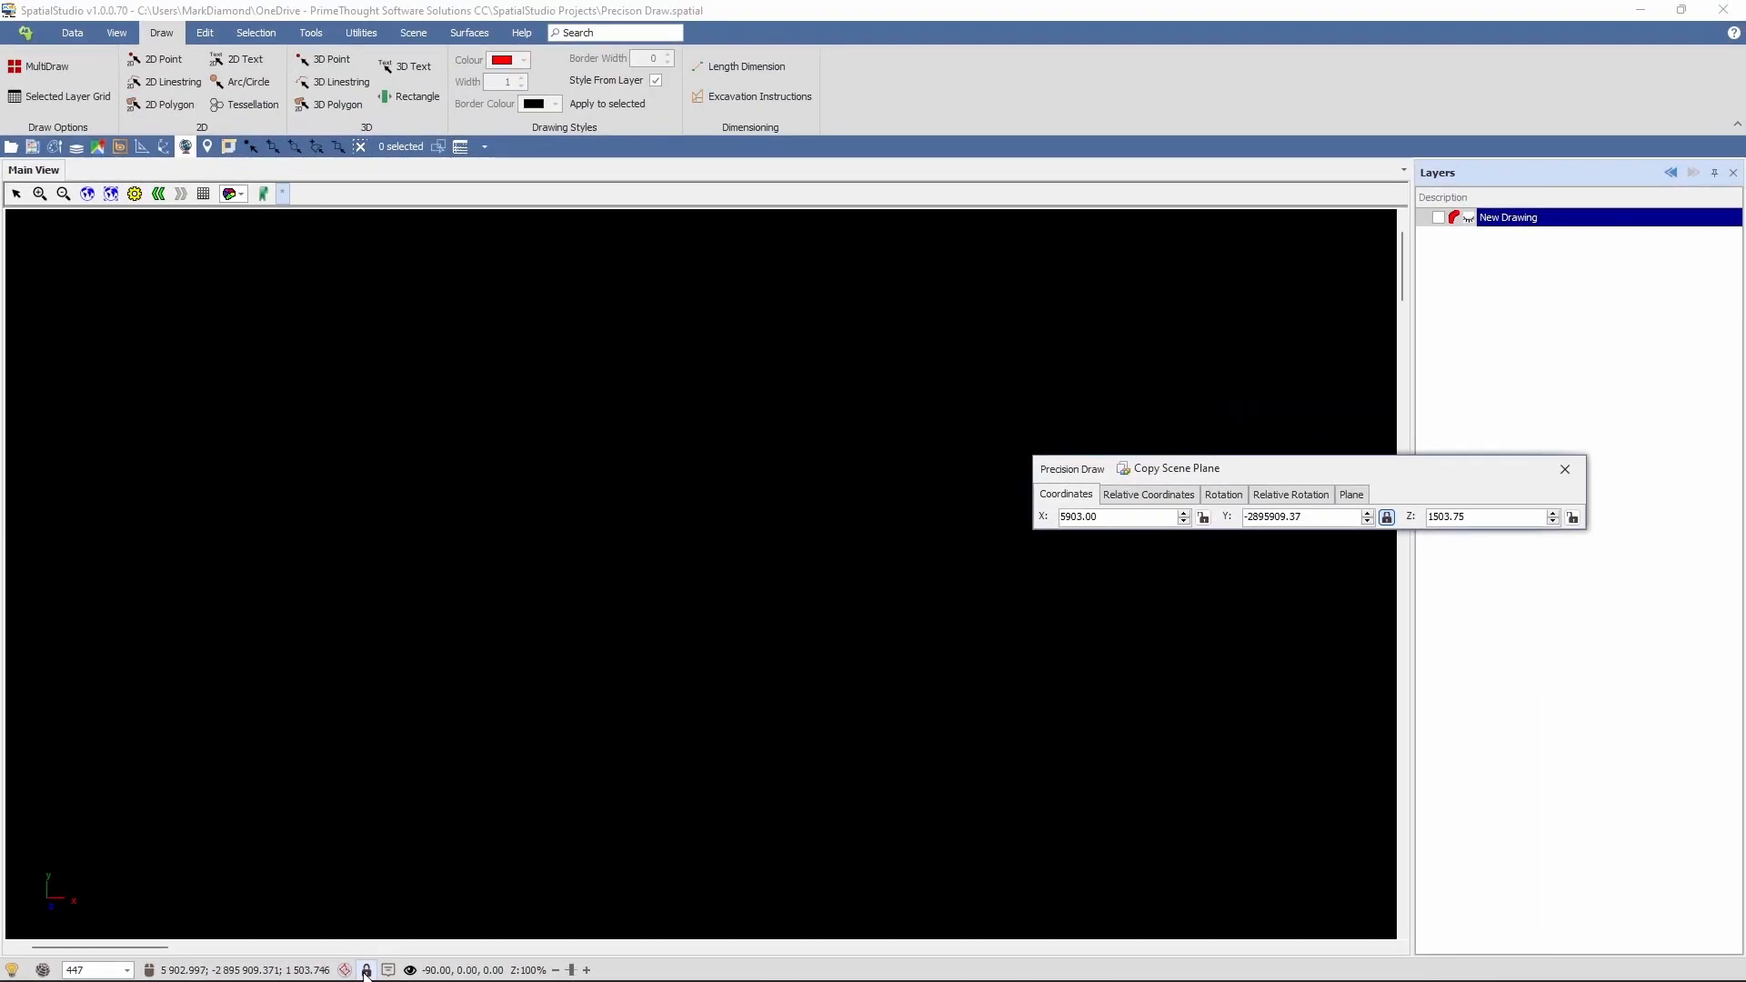
left_click_drag(1236, 459, 671, 422)
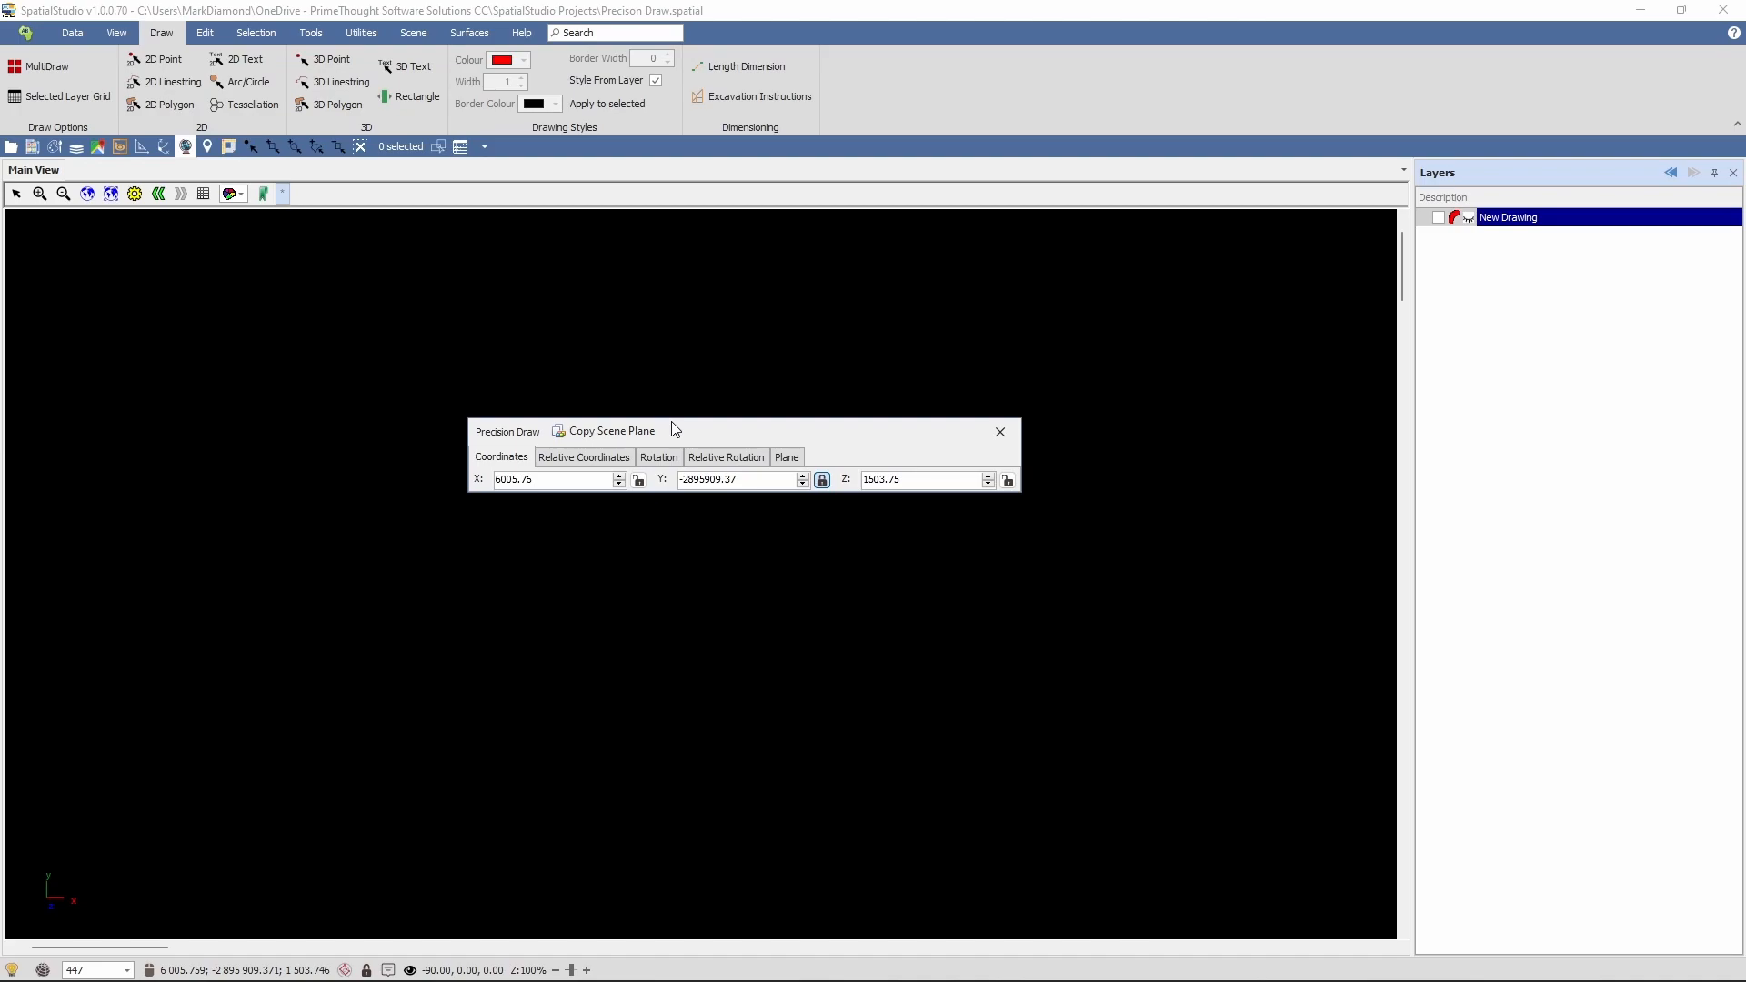
left_click_drag(687, 431, 735, 430)
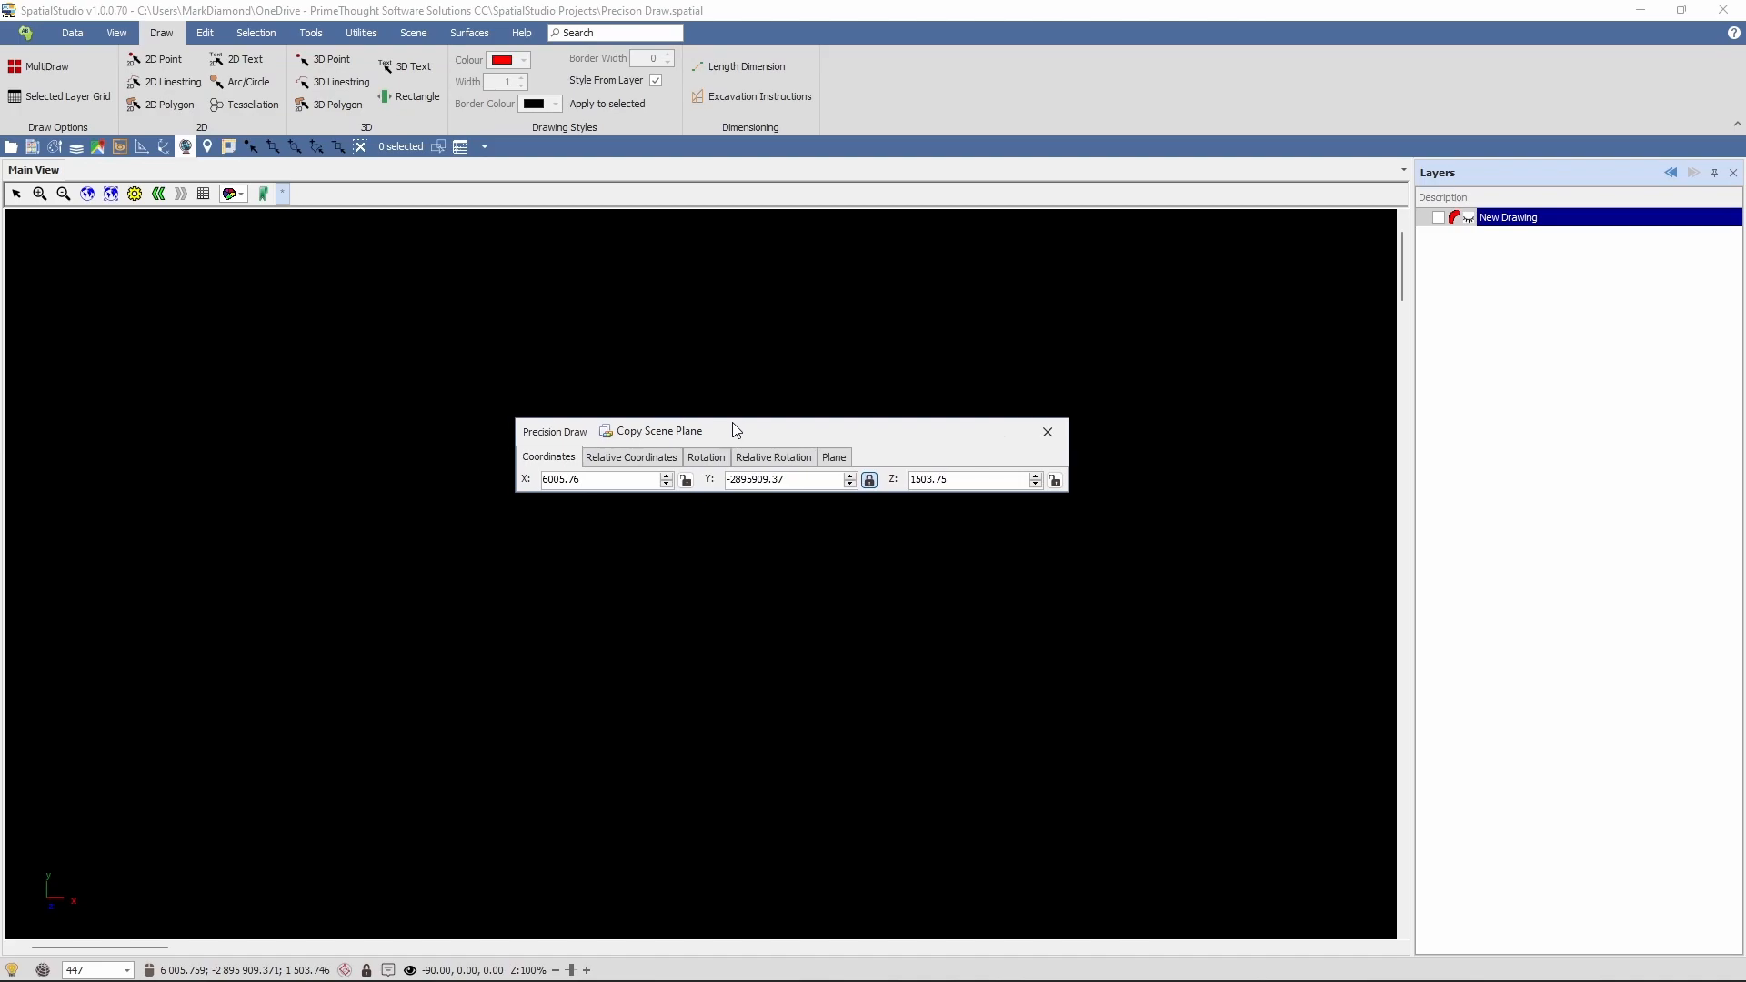
- Draw a vertical 3D linestring with only X locked, at about 5885.14, and add it to a new layer
left_click(350, 84)
left_click_drag(806, 437, 869, 412)
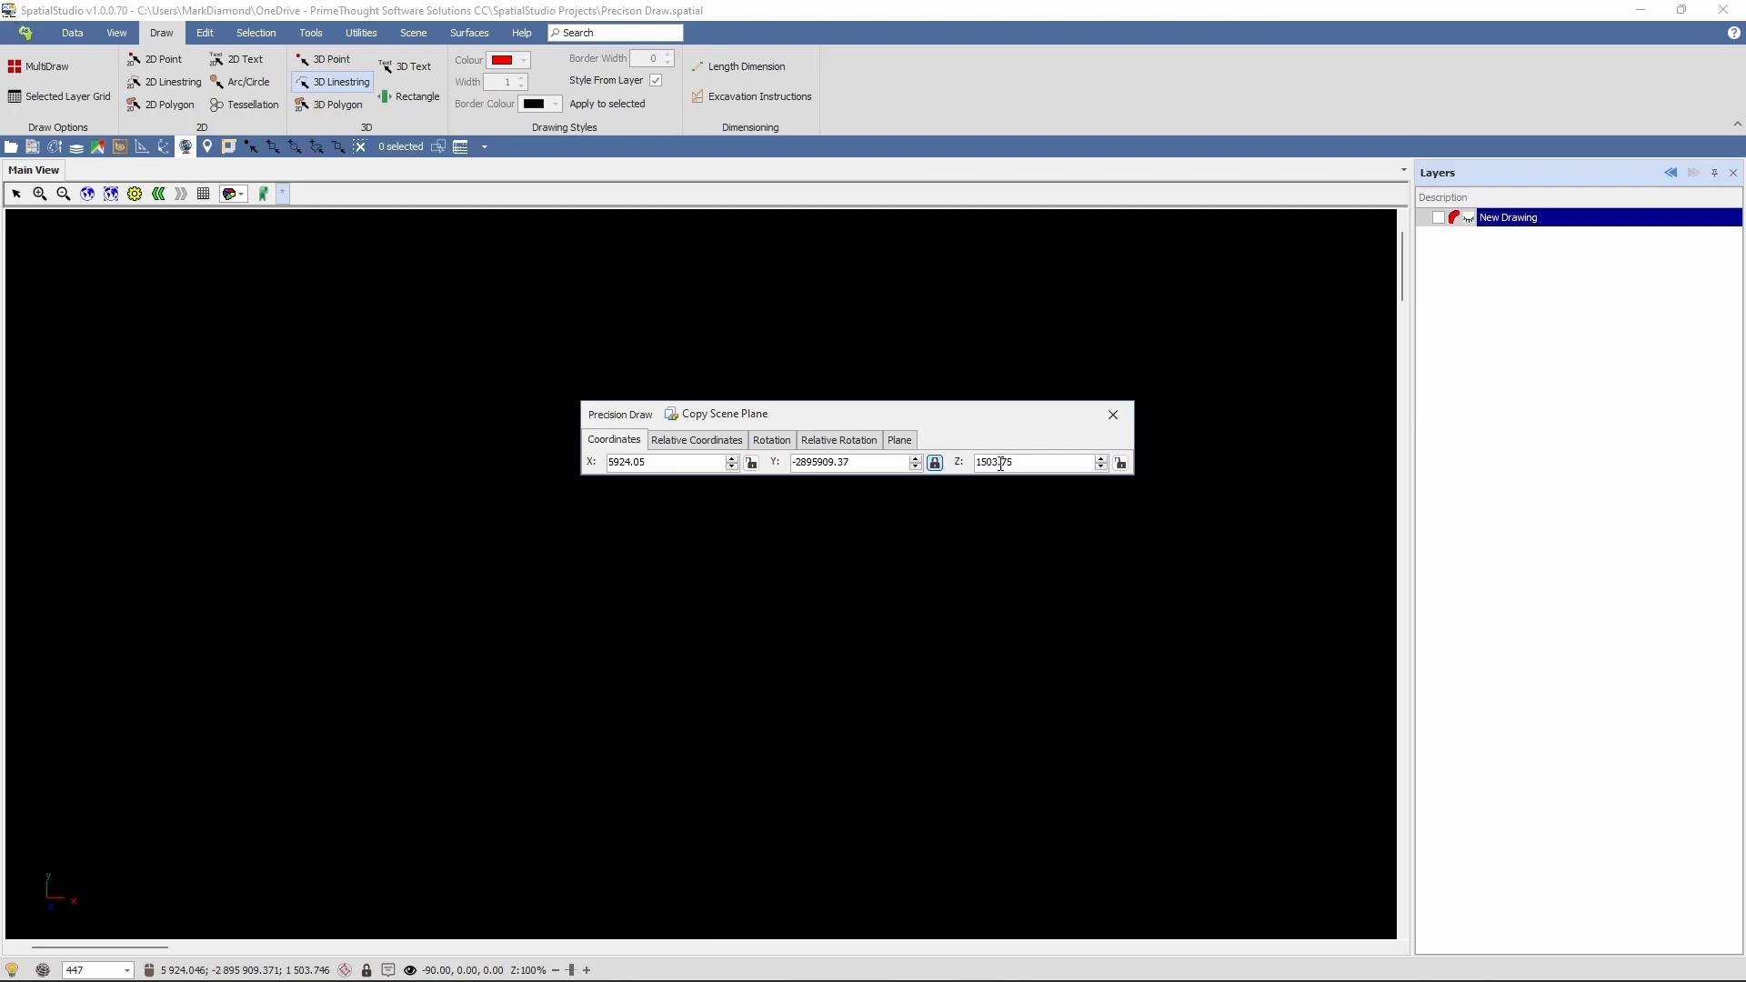
left_click(752, 463)
left_click(933, 464)
key("x")
left_click(185, 467)
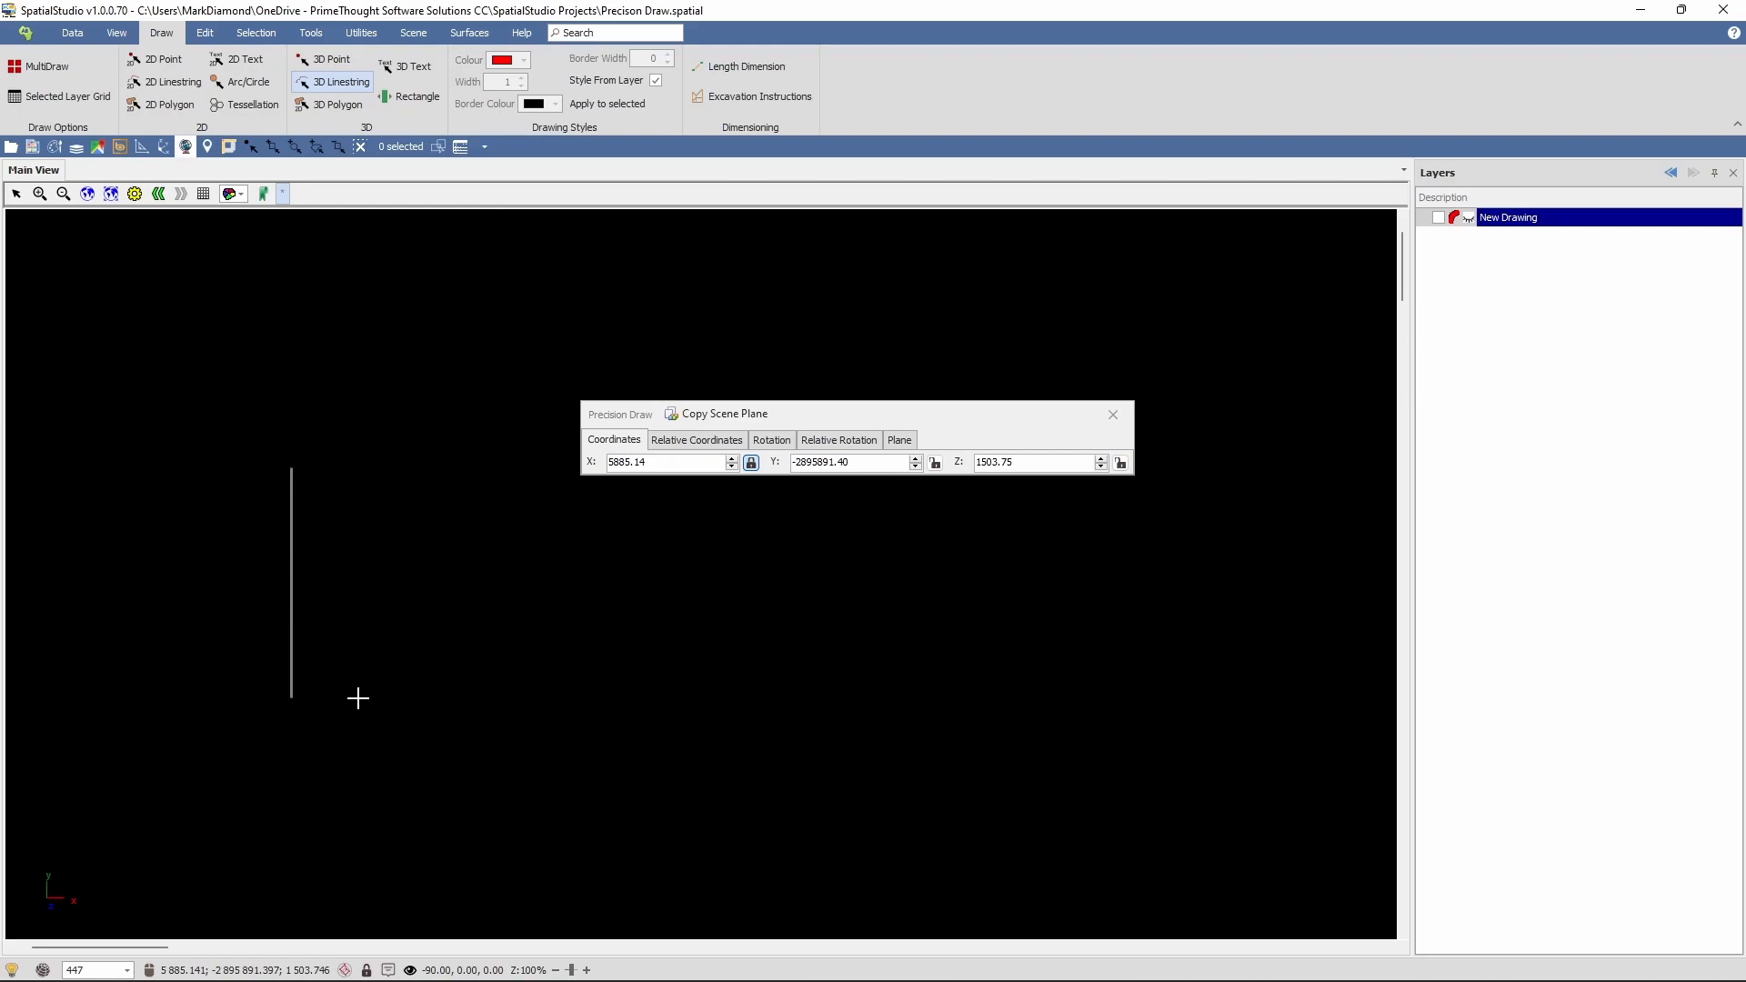
double_click(355, 708)
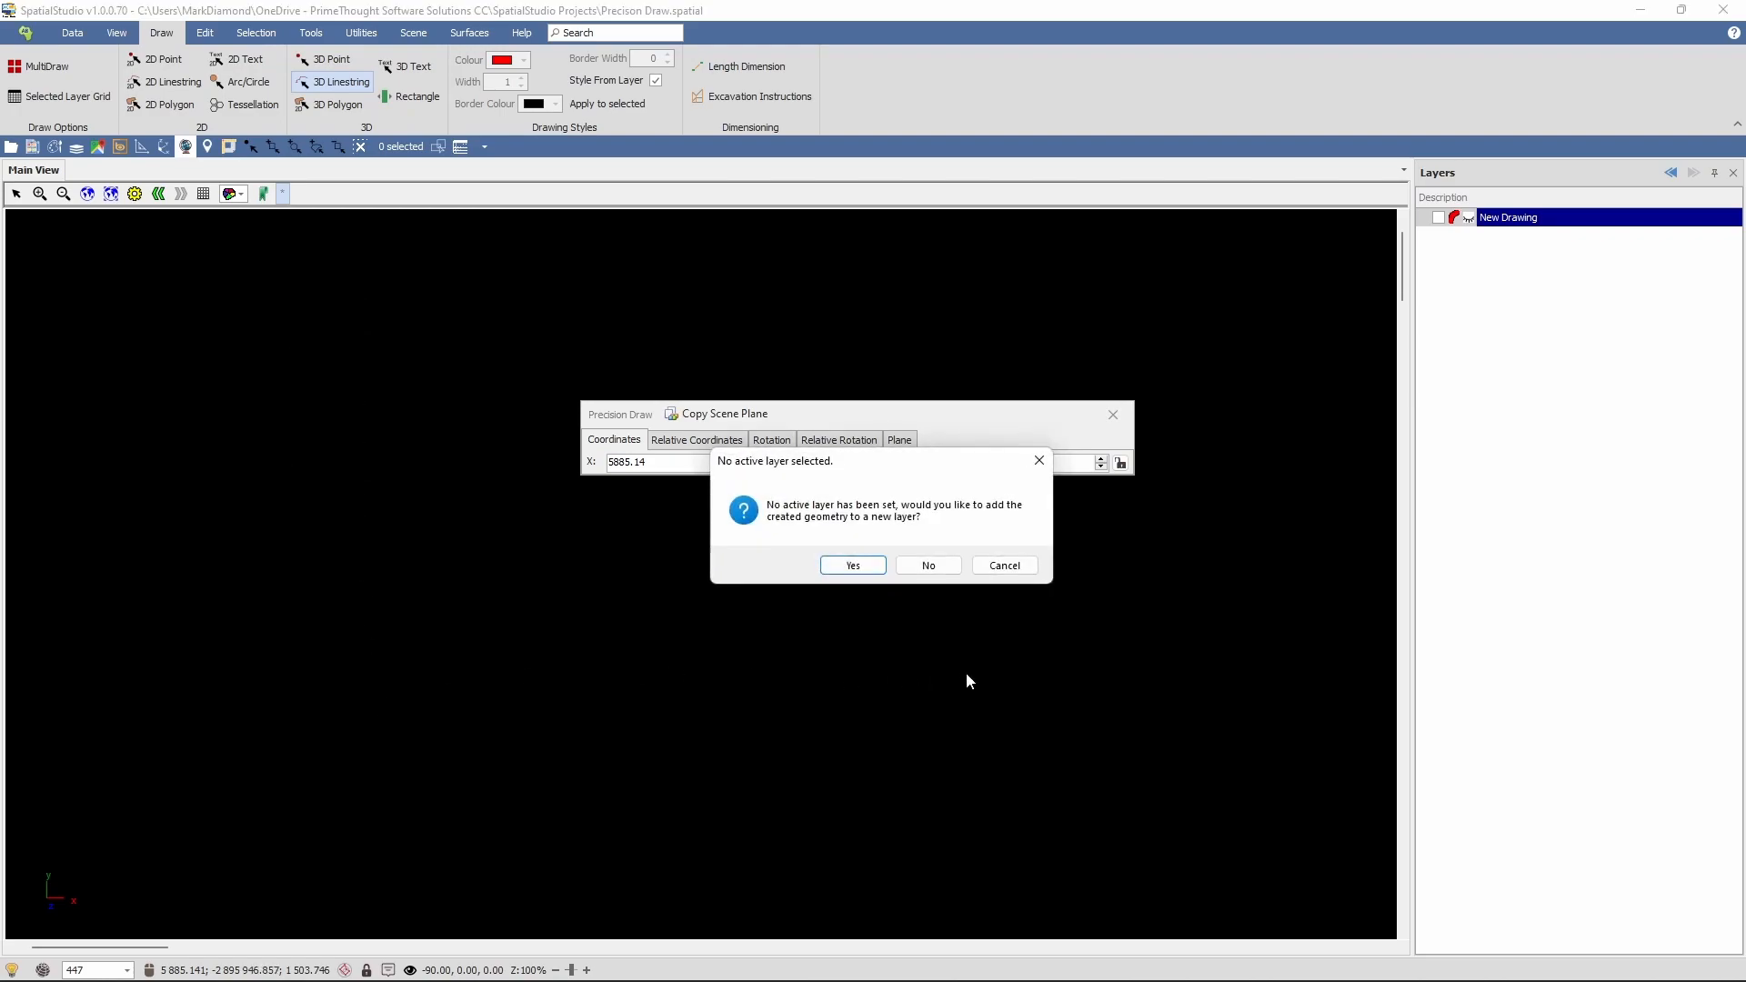
left_click(855, 564)
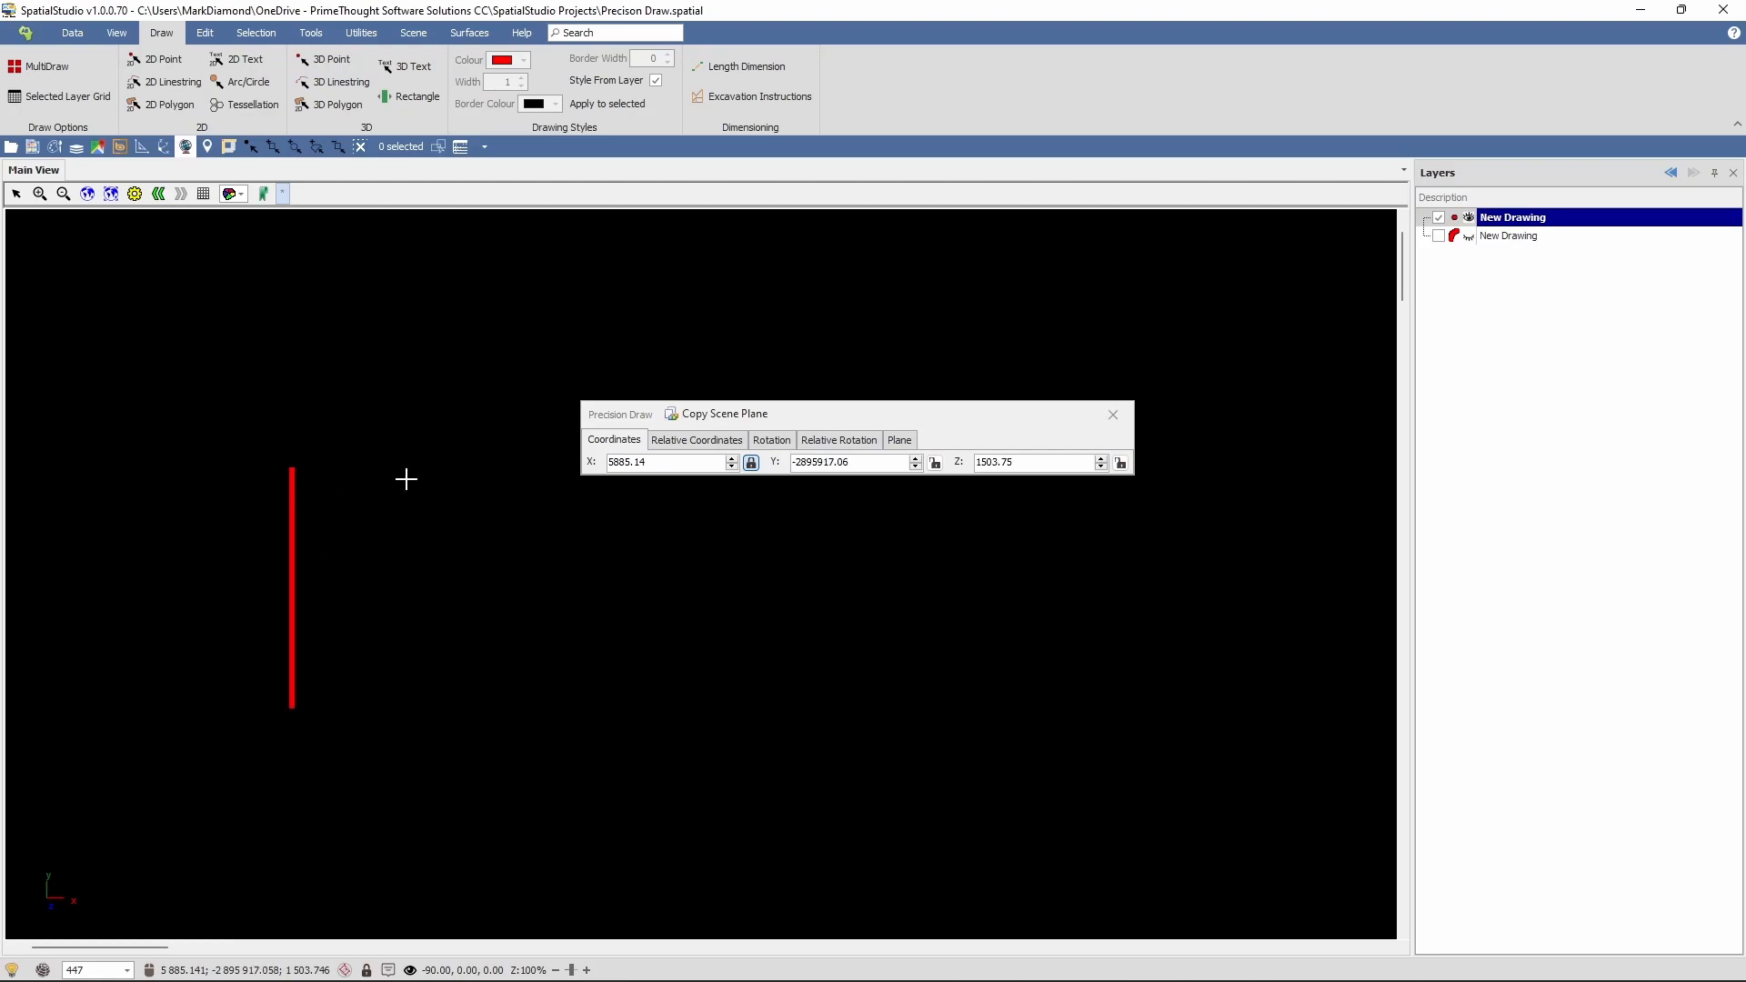
- Draw a horizontal 3D linestring from the upper end of the vertical line, with X unlocked and Y locked at about -2895915.52
left_click(798, 416)
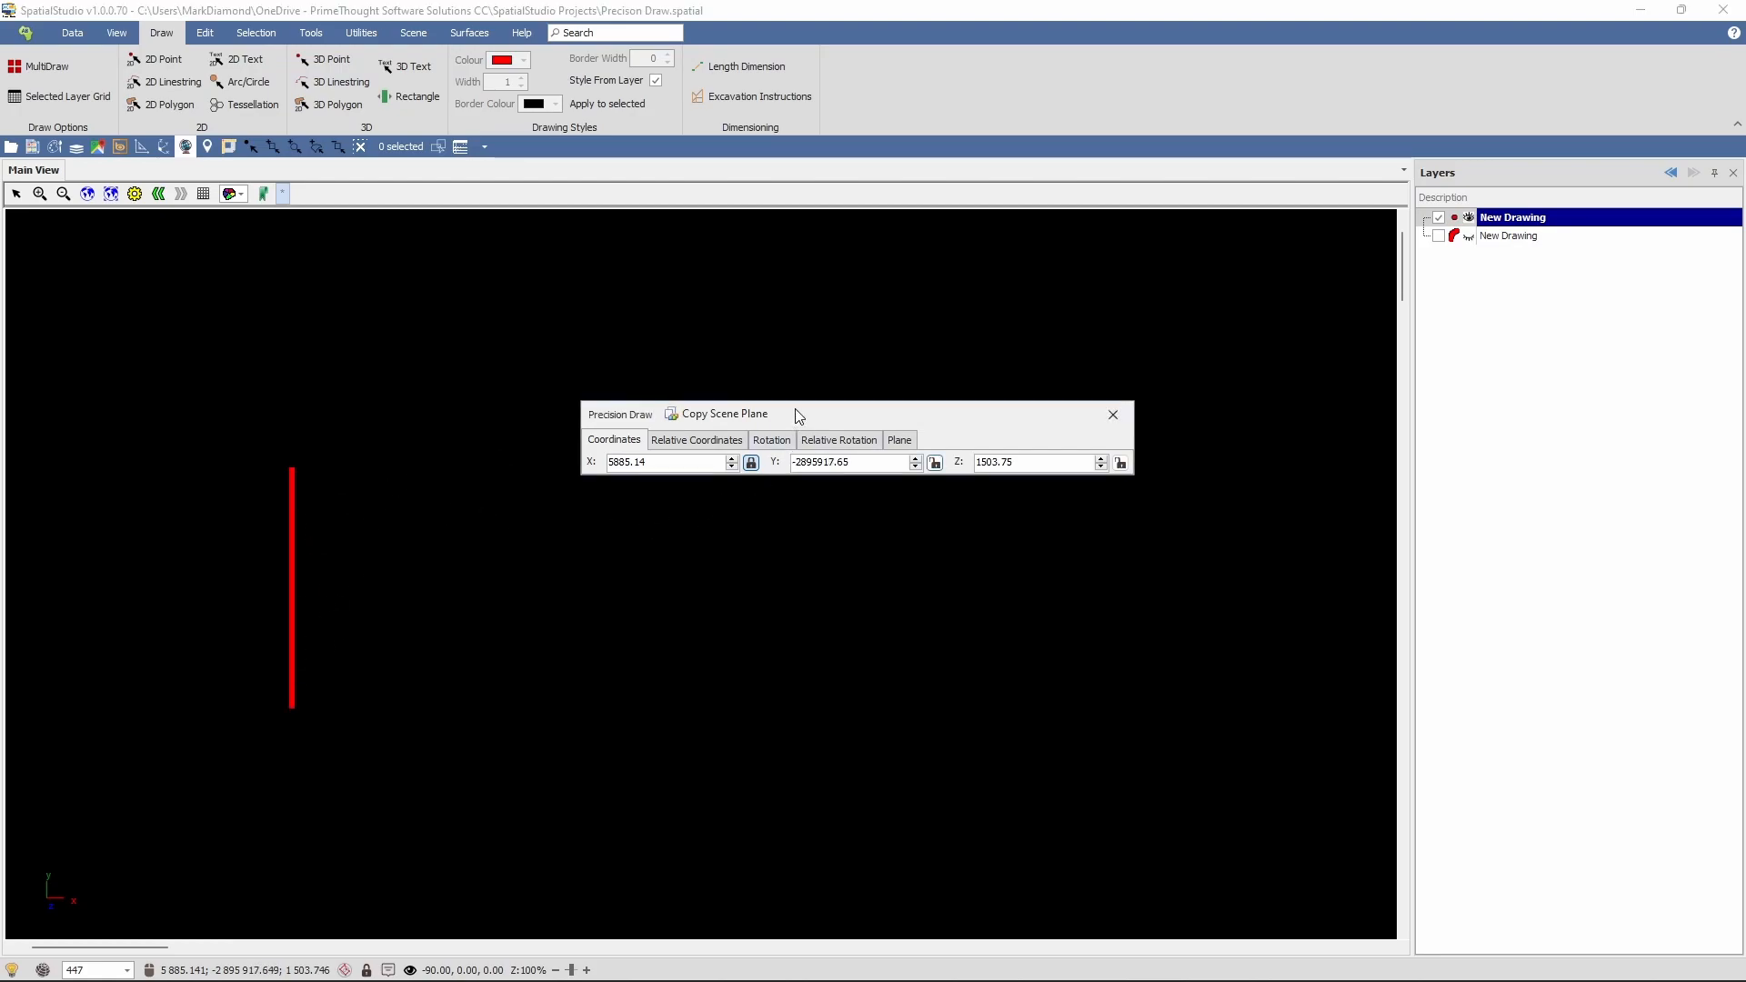
key("x")
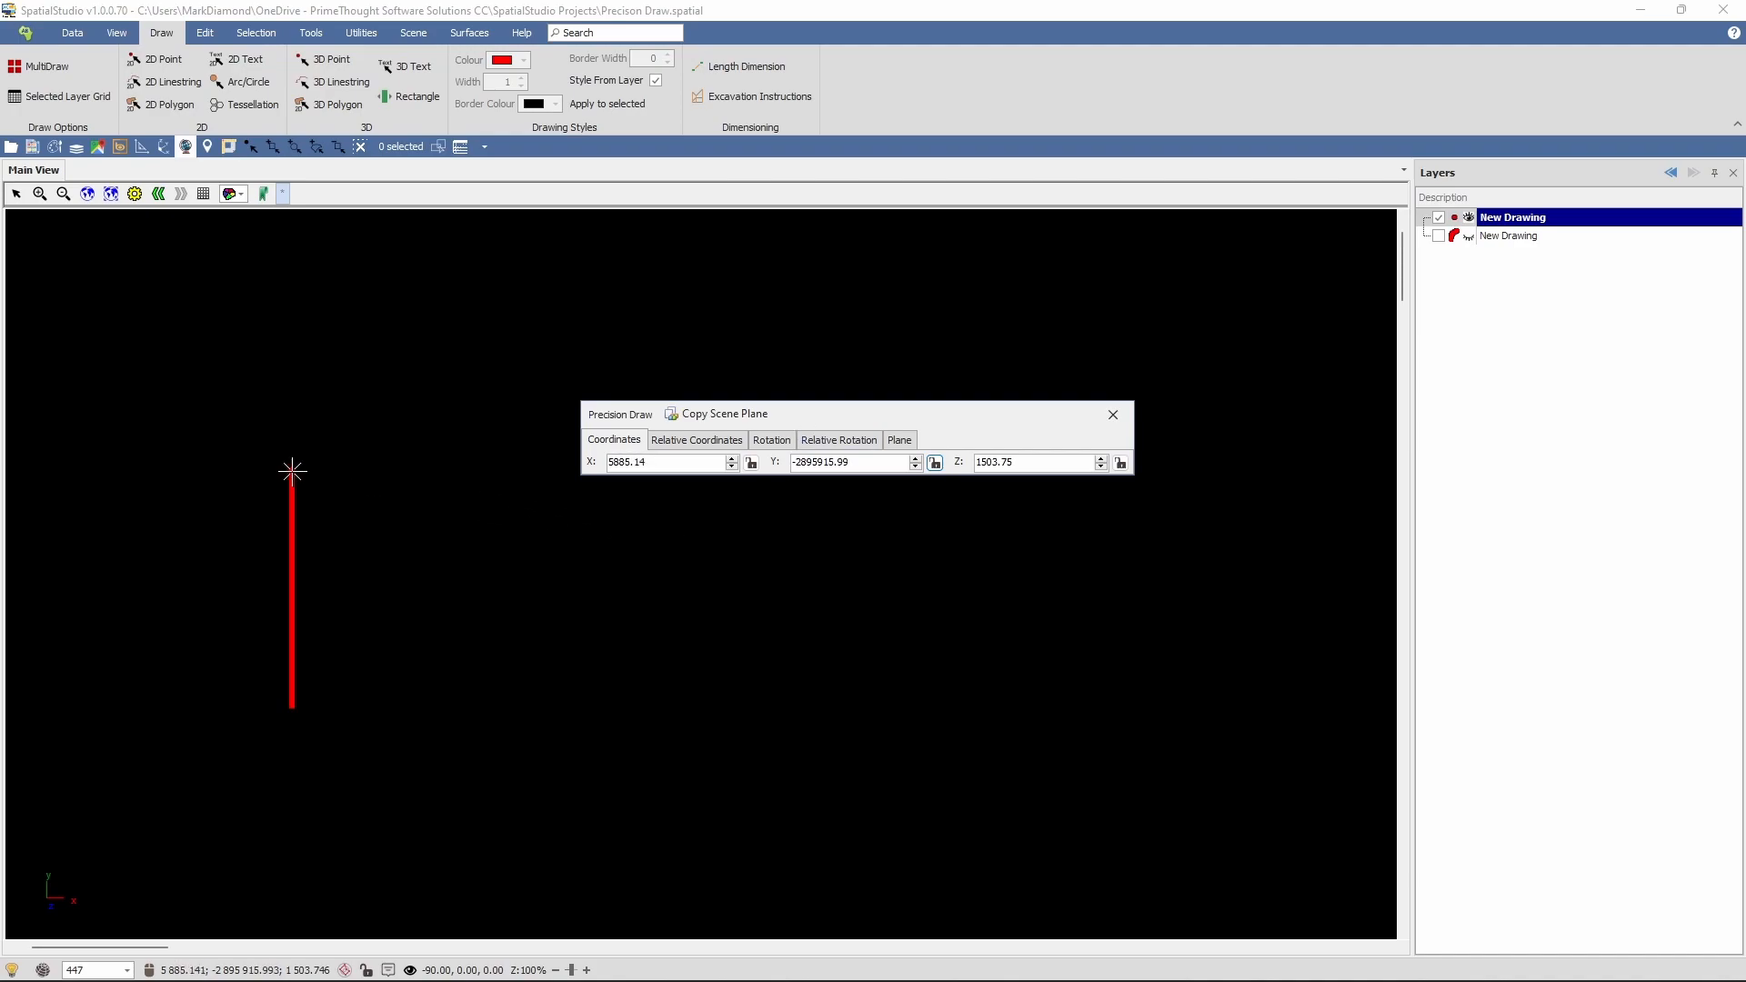
key("y")
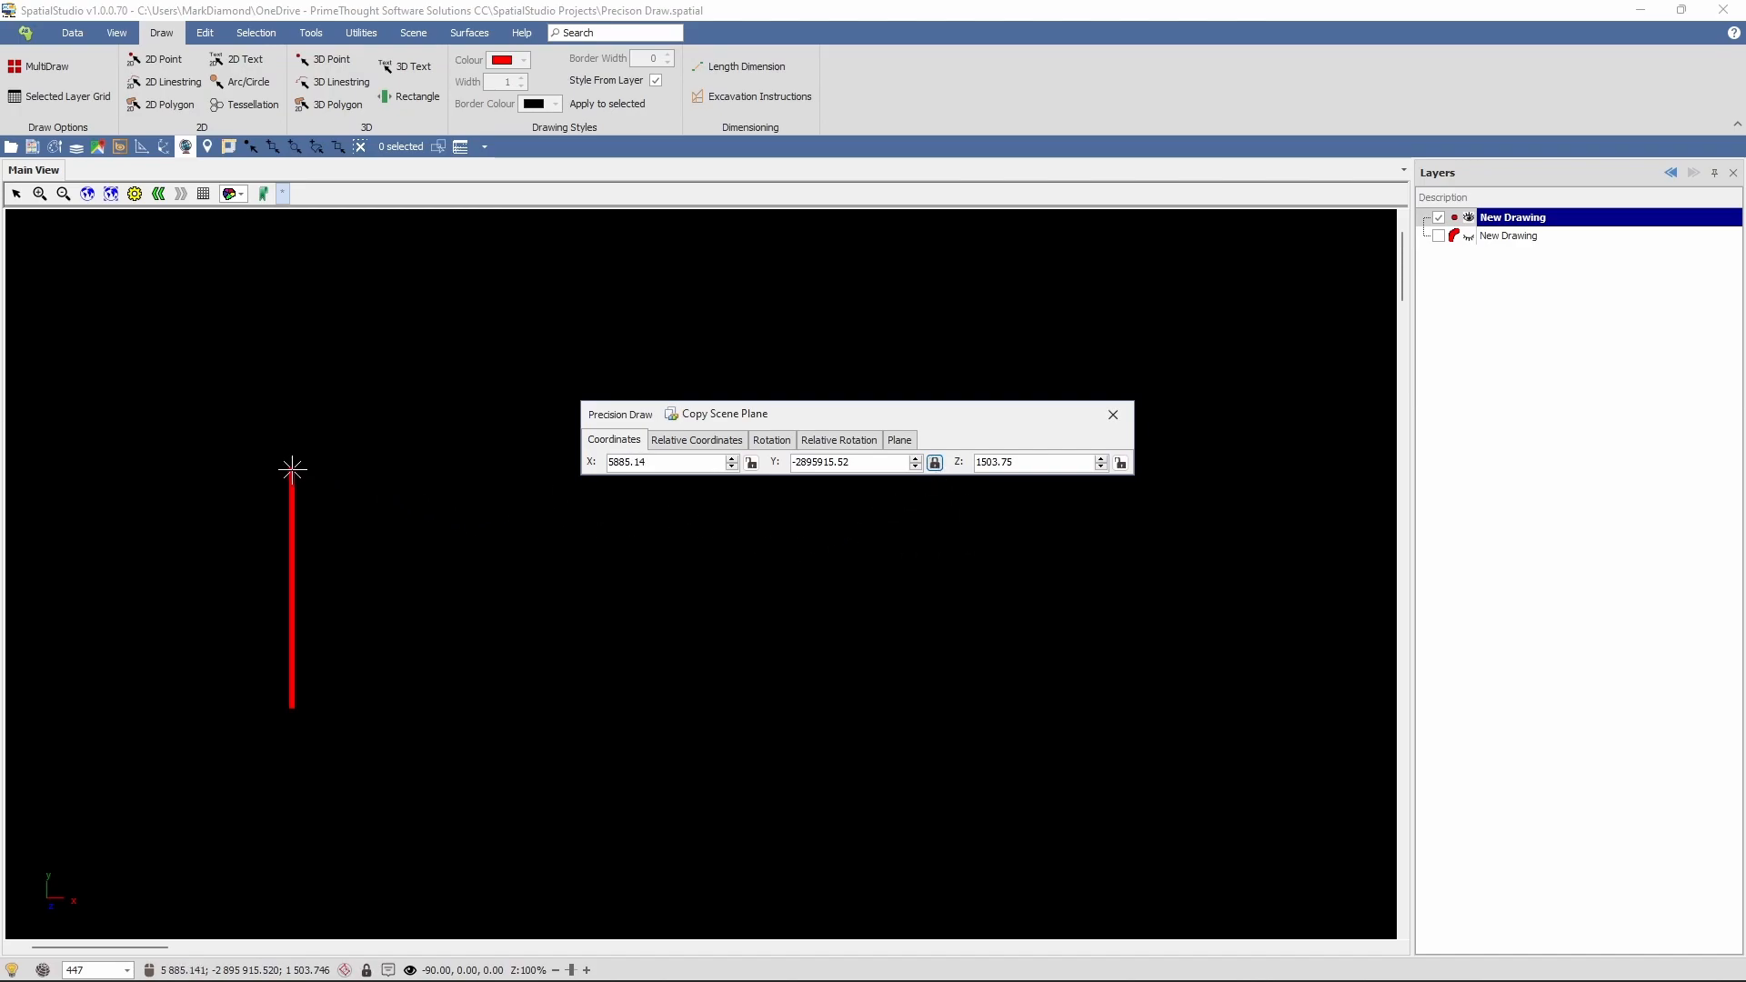
left_click(336, 81)
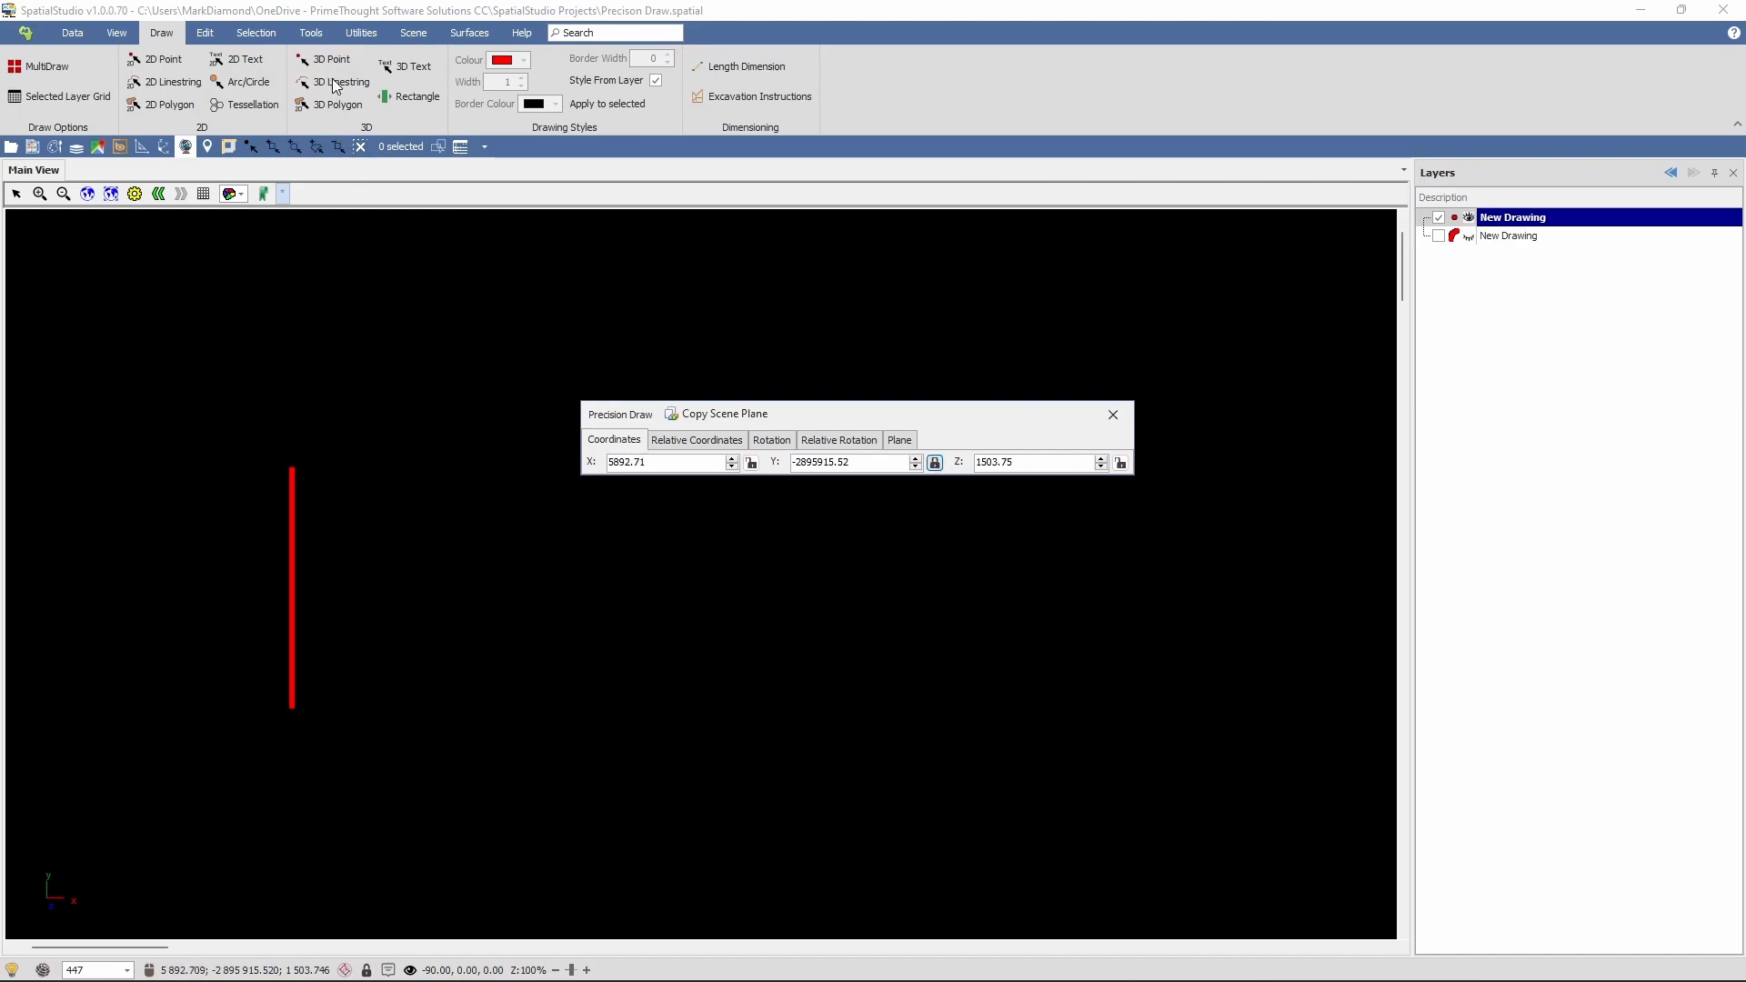
left_click(291, 465)
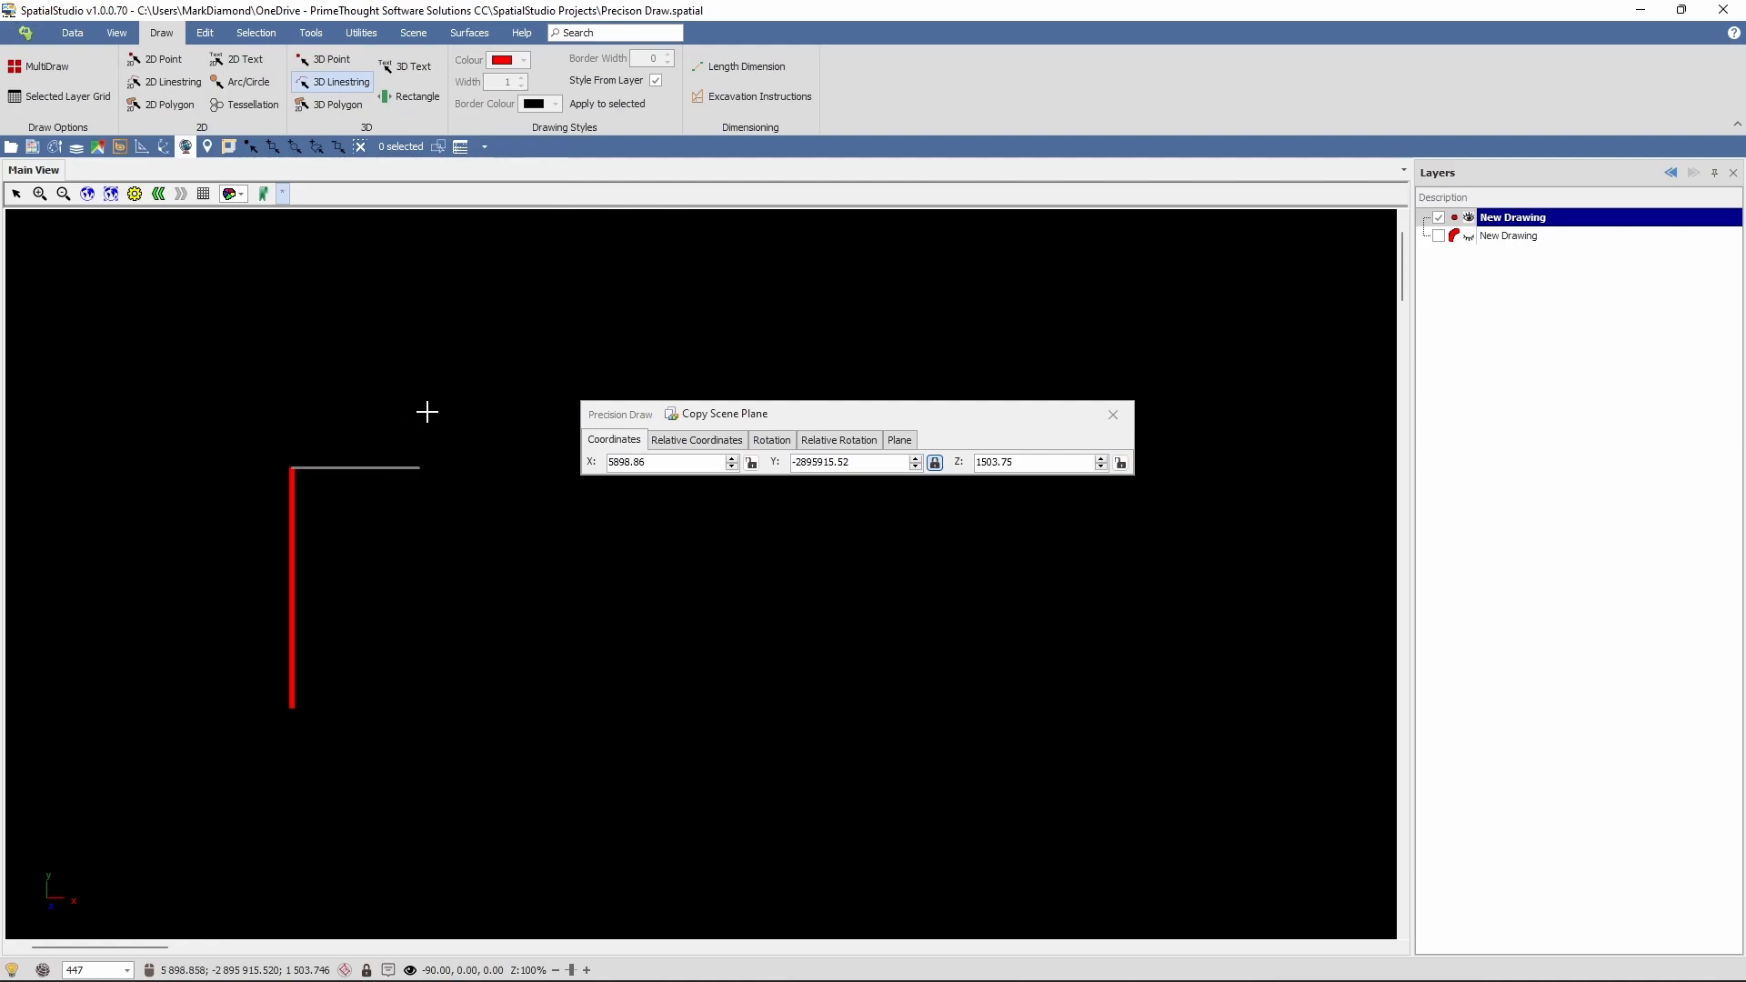
double_click(501, 470)
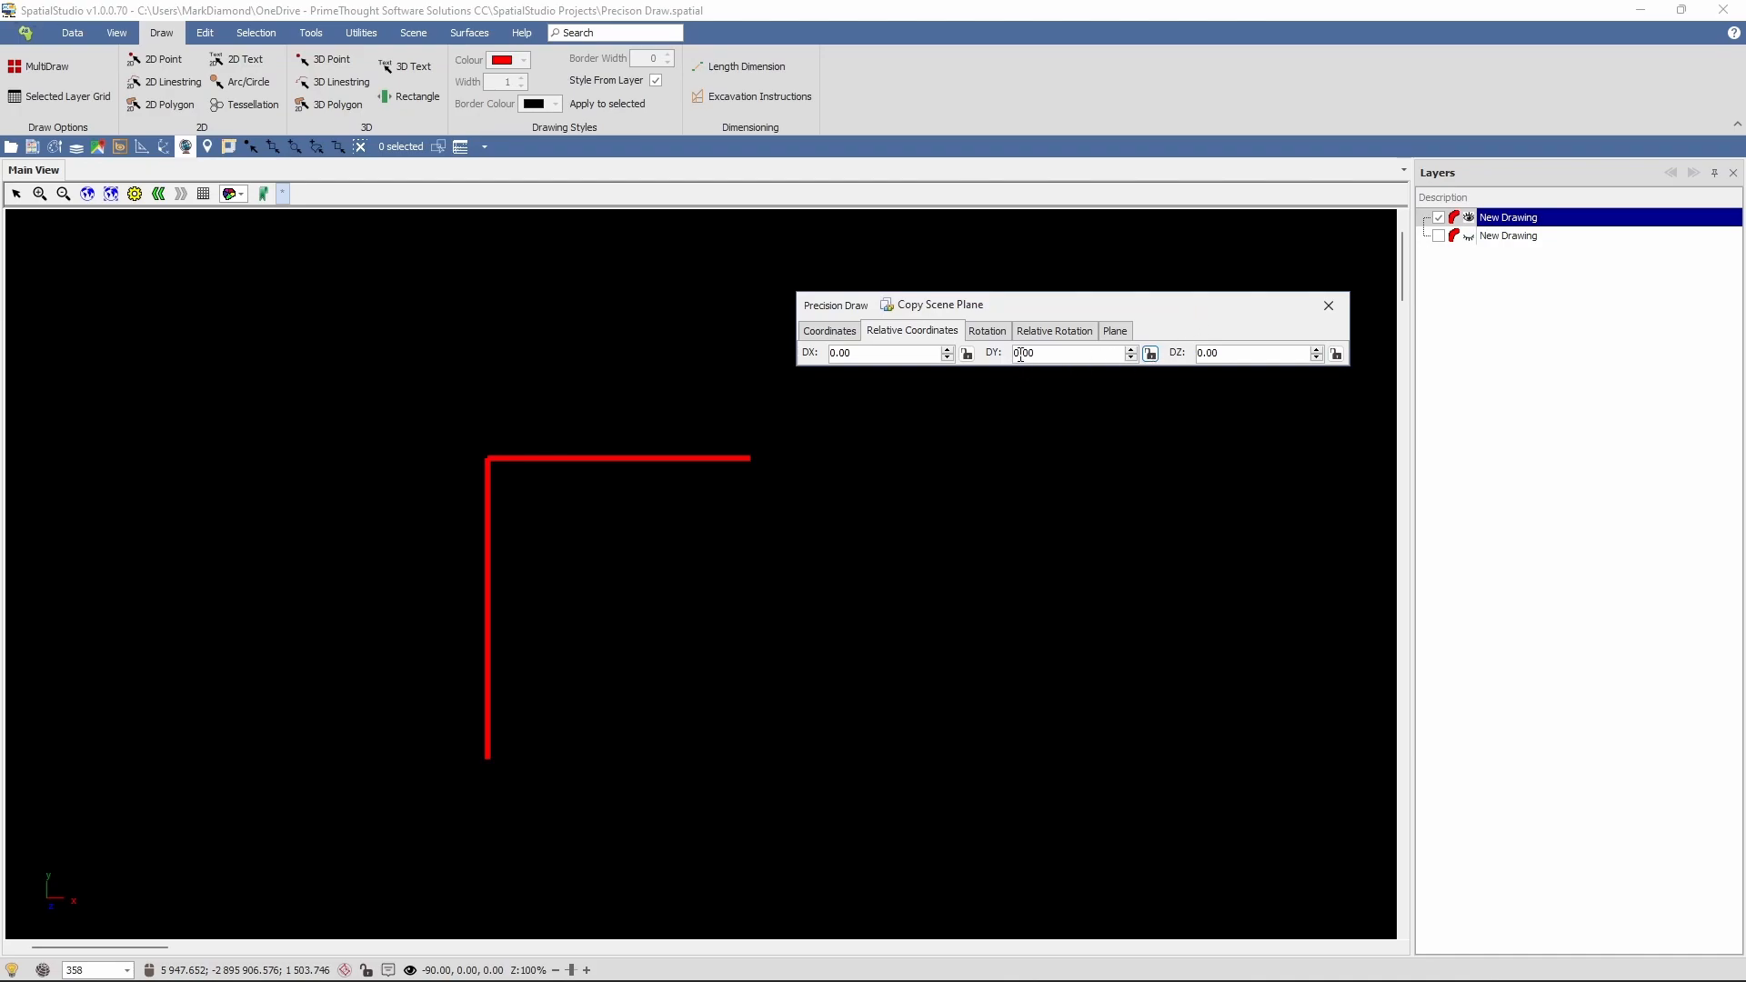
- Start a 3D linestring at the free end of the horizontal line and lock its relative DY at about 4.12
left_click(342, 84)
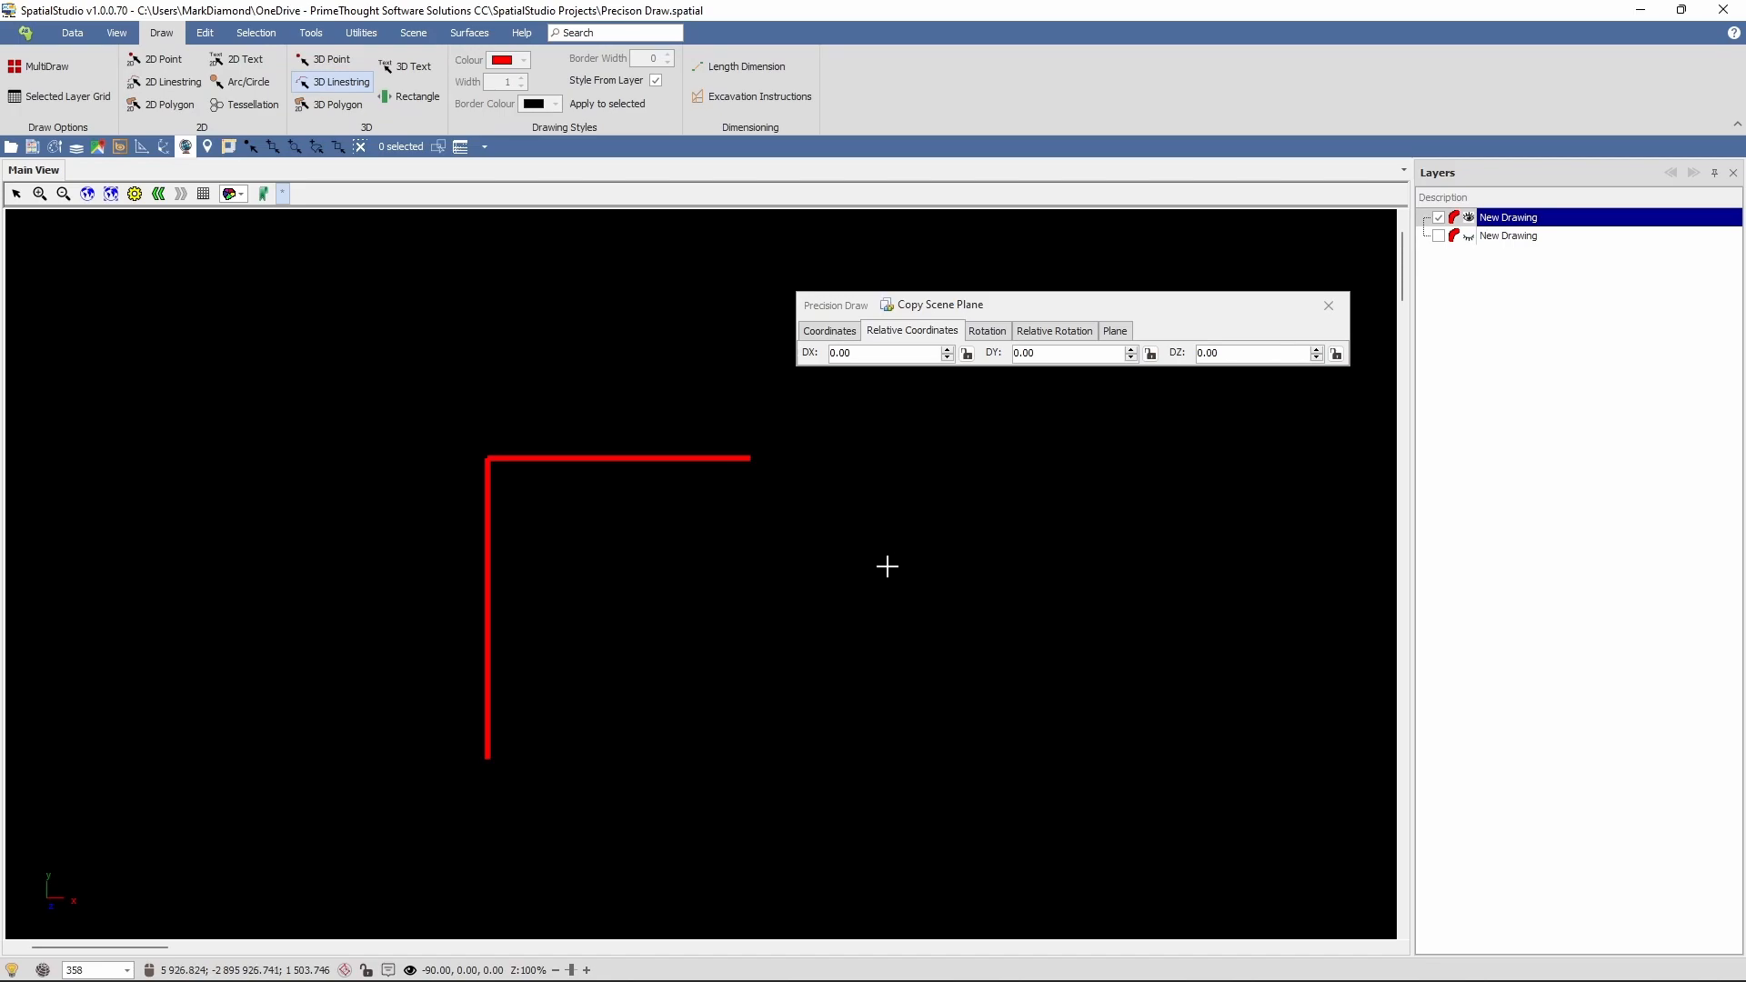
left_click(894, 487)
right_click(923, 440)
left_click(750, 459)
left_click(1021, 307)
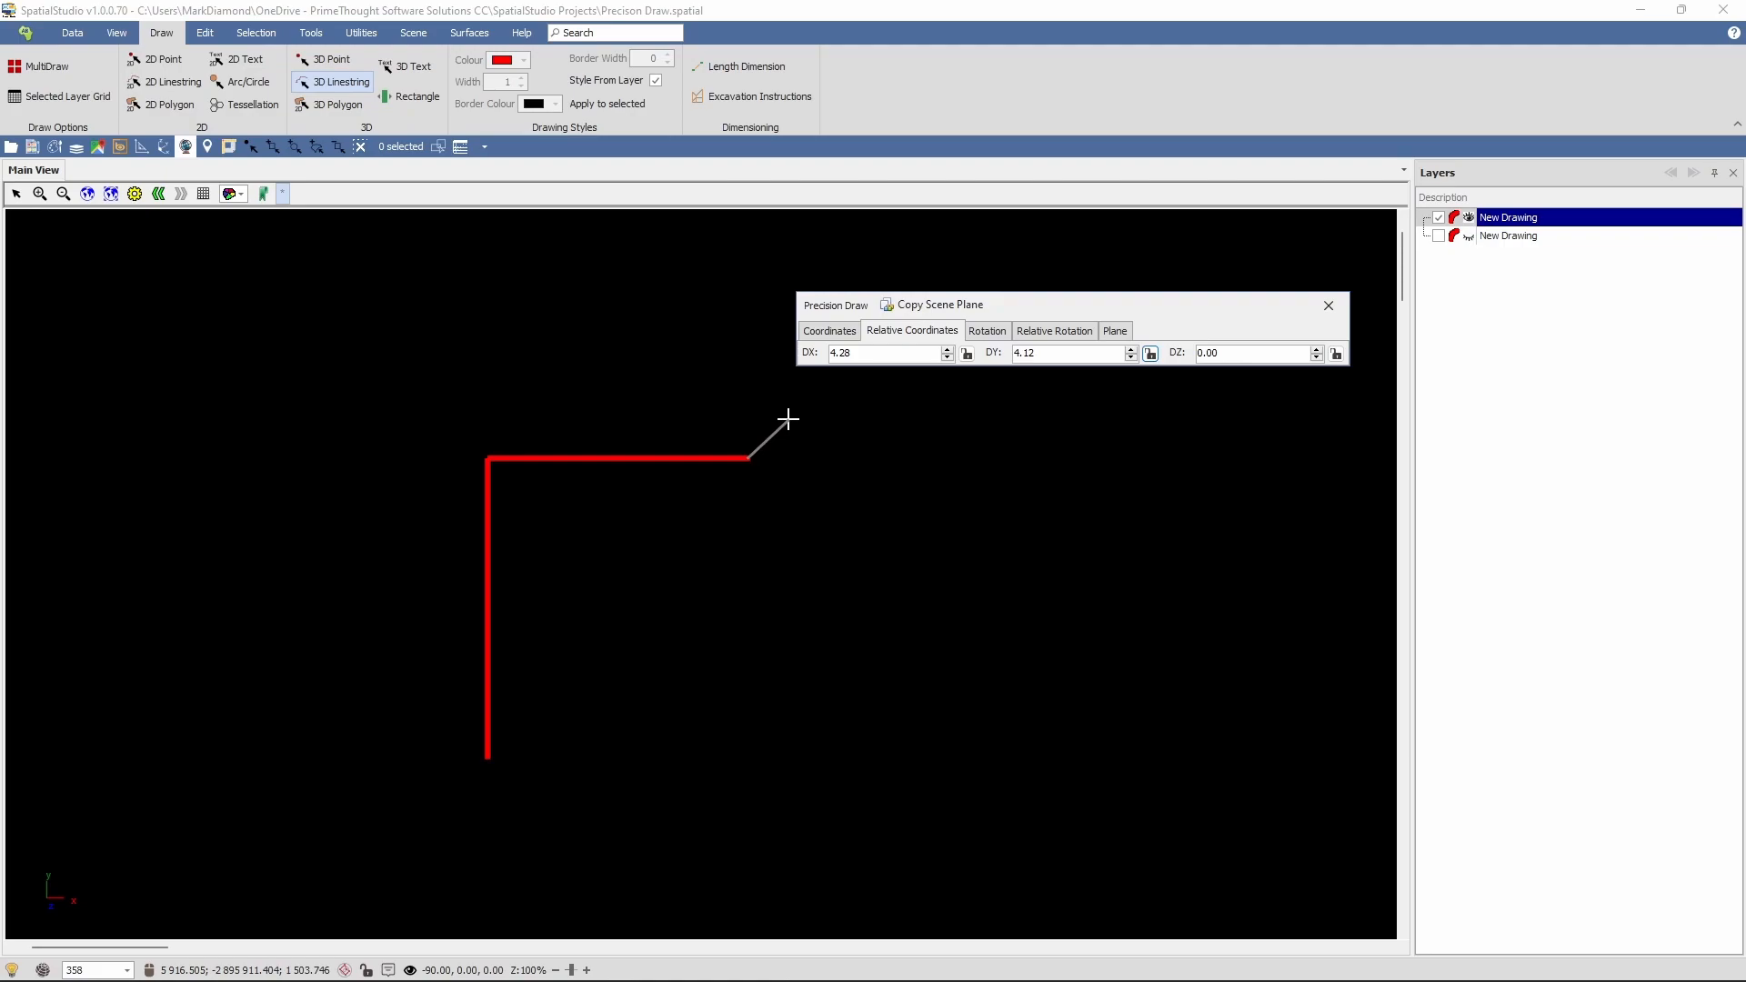
key("space")
left_click_drag(1024, 302, 1208, 248)
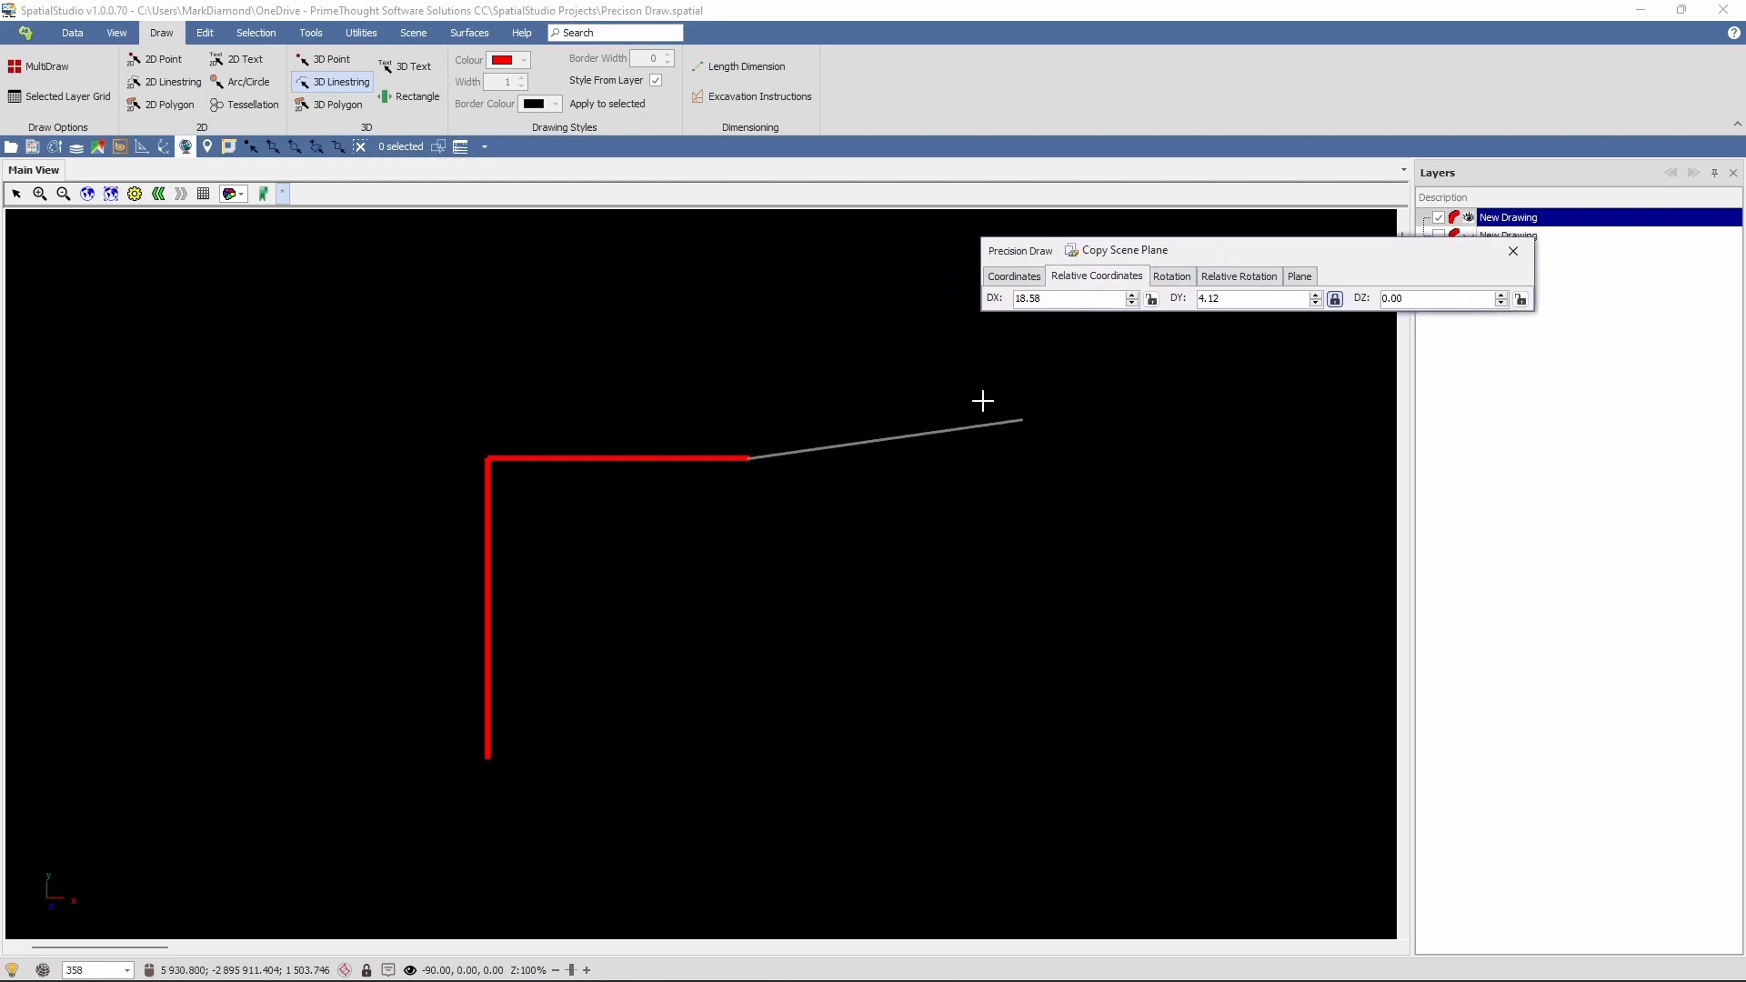
- Place alternating zigzag vertices upwards at the locked DY of 4.12 and finish the linestring
left_click(790, 428)
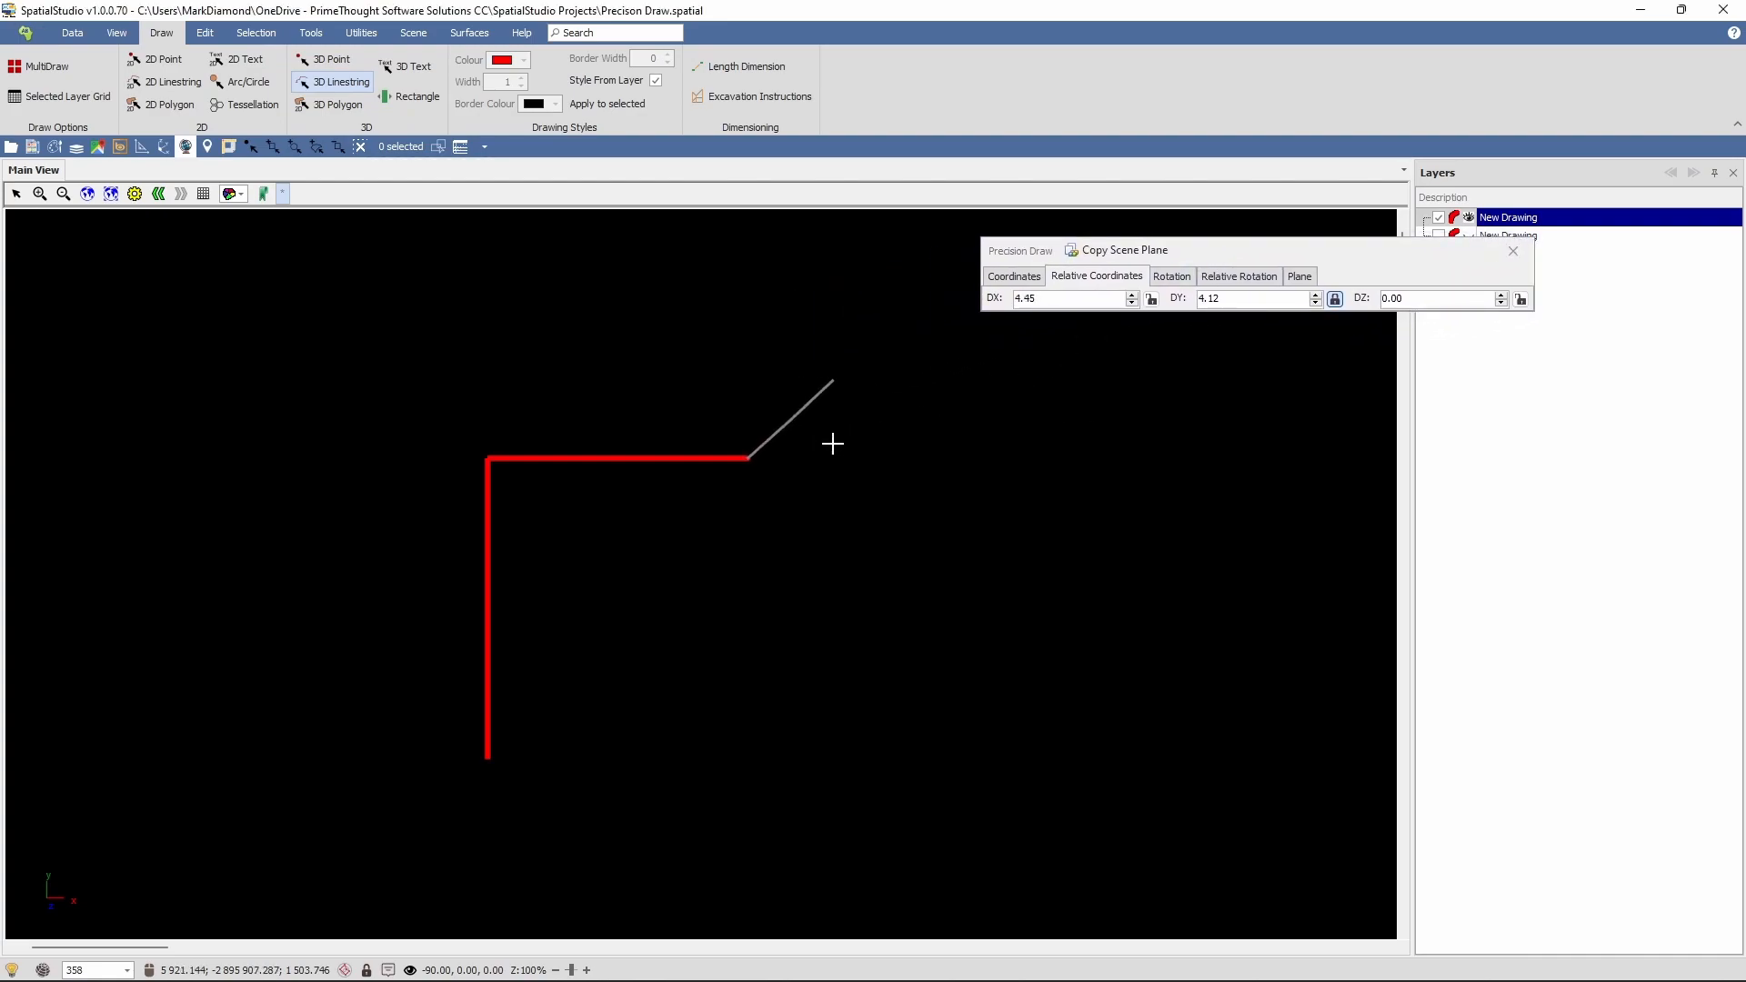
left_click(748, 417)
left_click(795, 413)
left_click(742, 381)
left_click(810, 374)
double_click(745, 380)
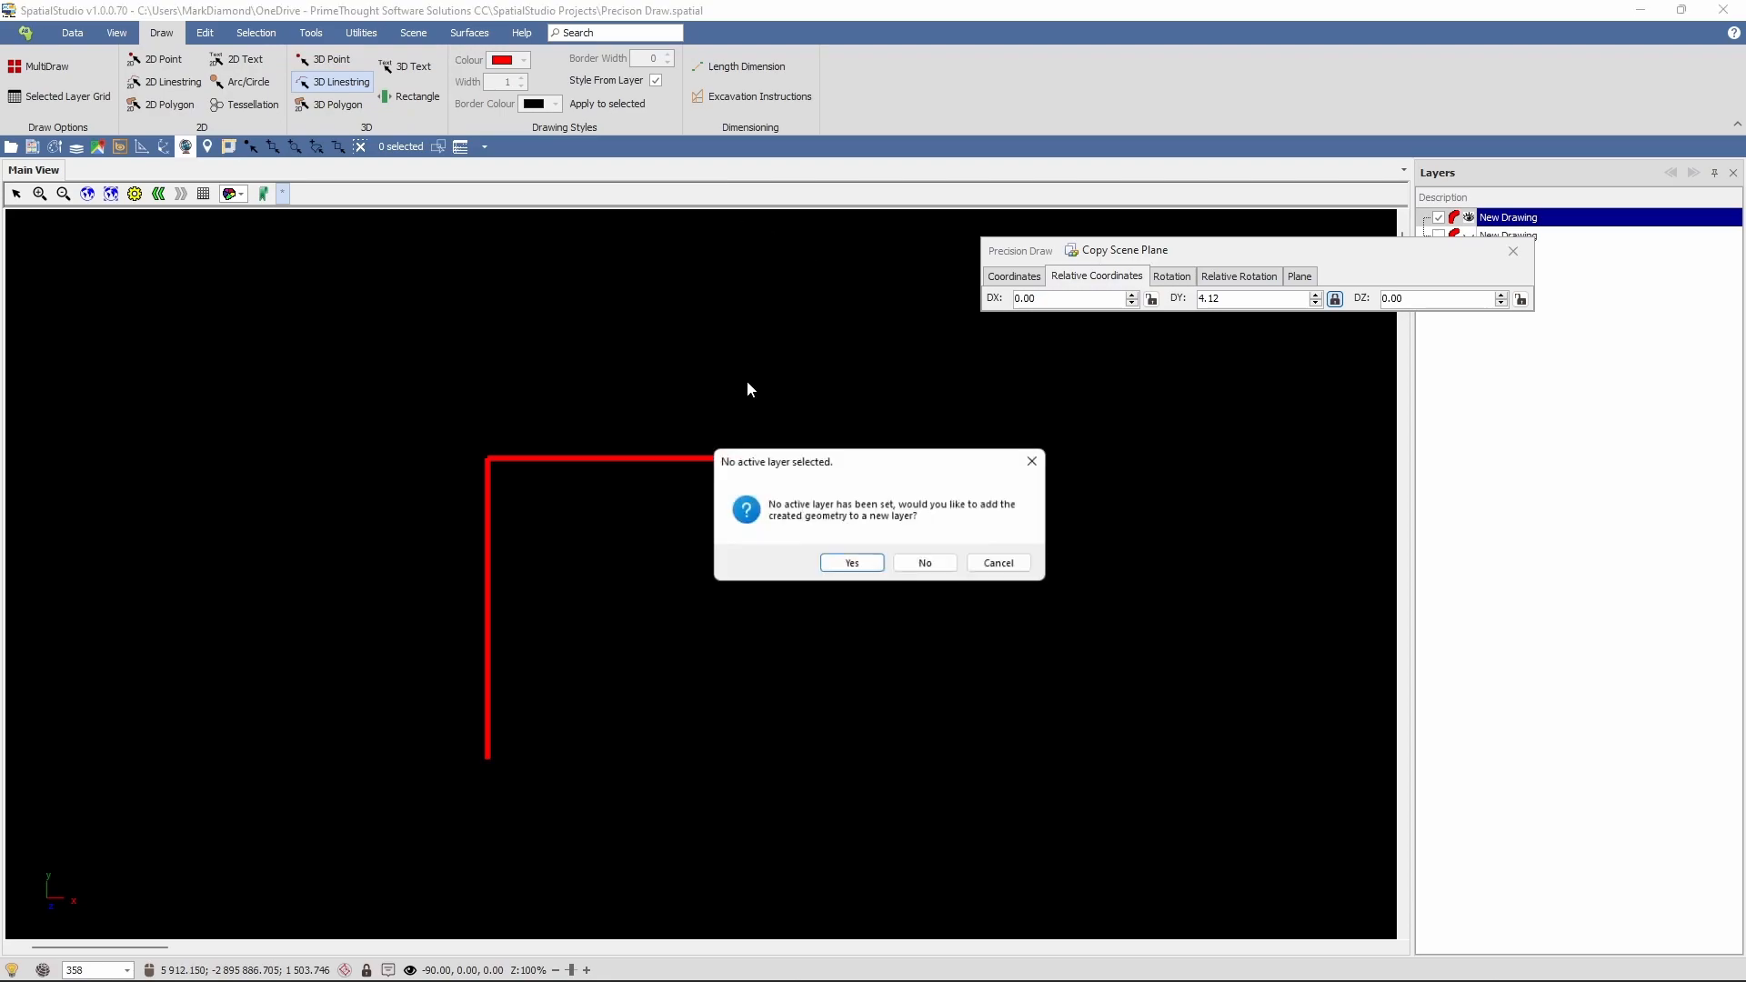
- Add the zigzag linestring to a new layer and unlock the relative DY
left_click(855, 565)
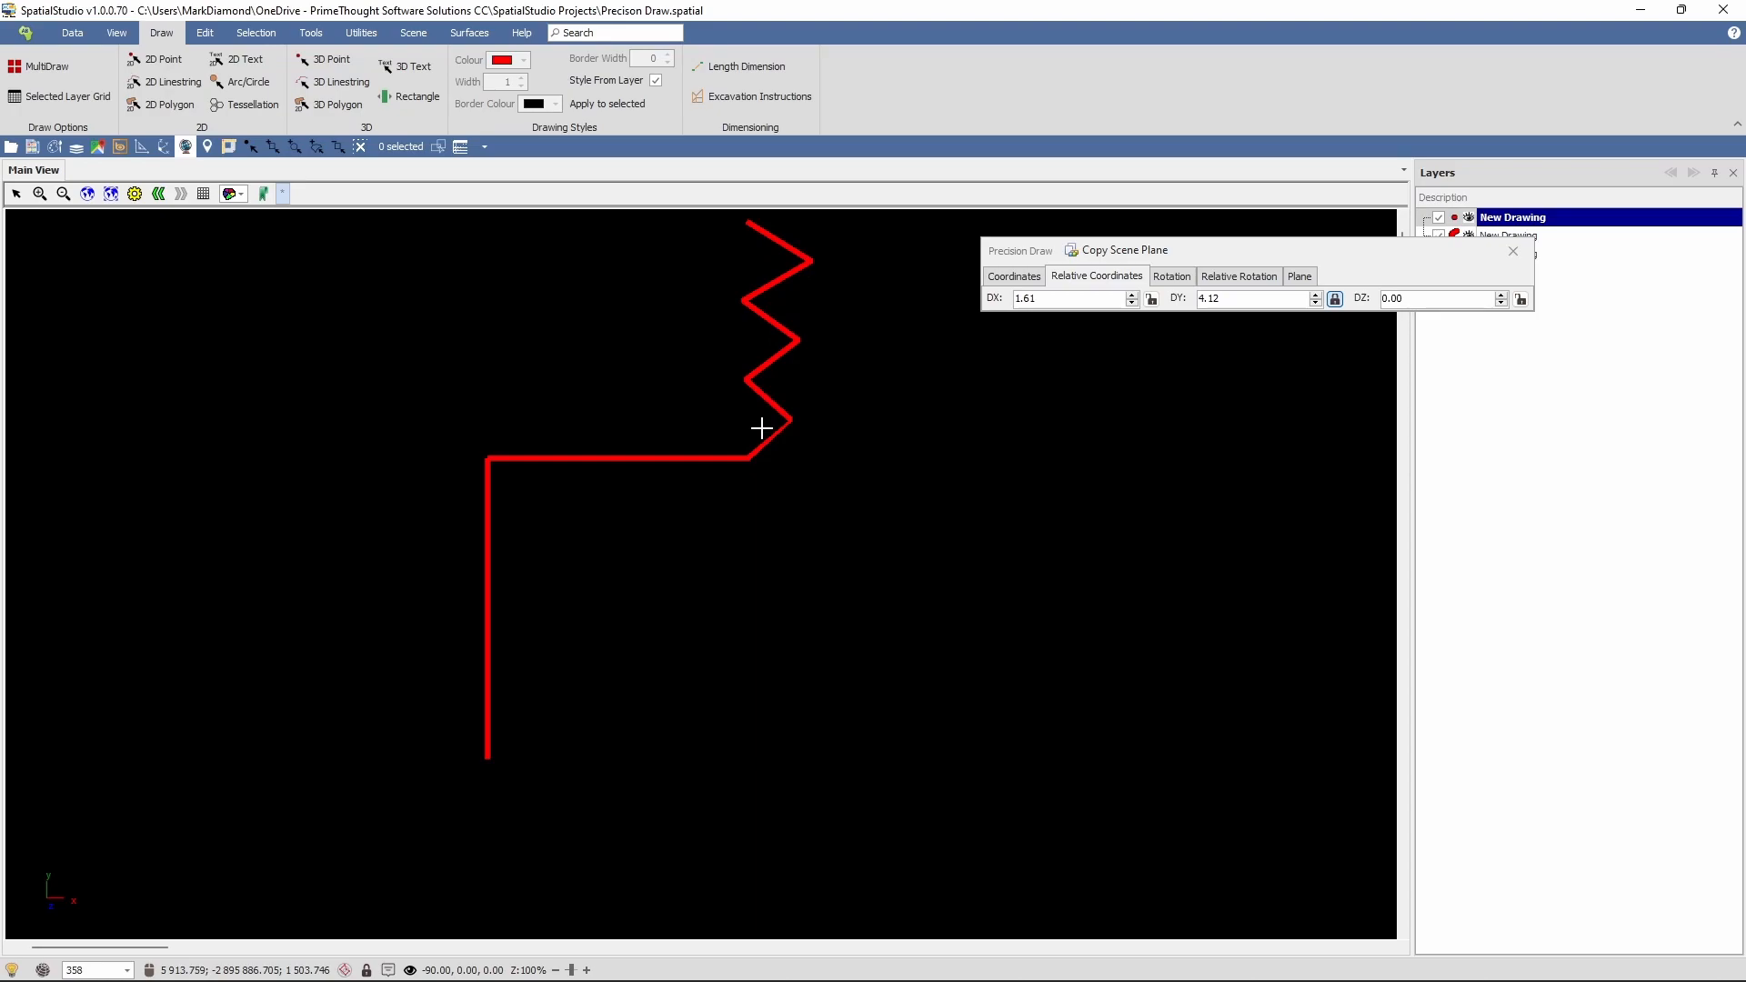
scroll(781, 452, "down", 1)
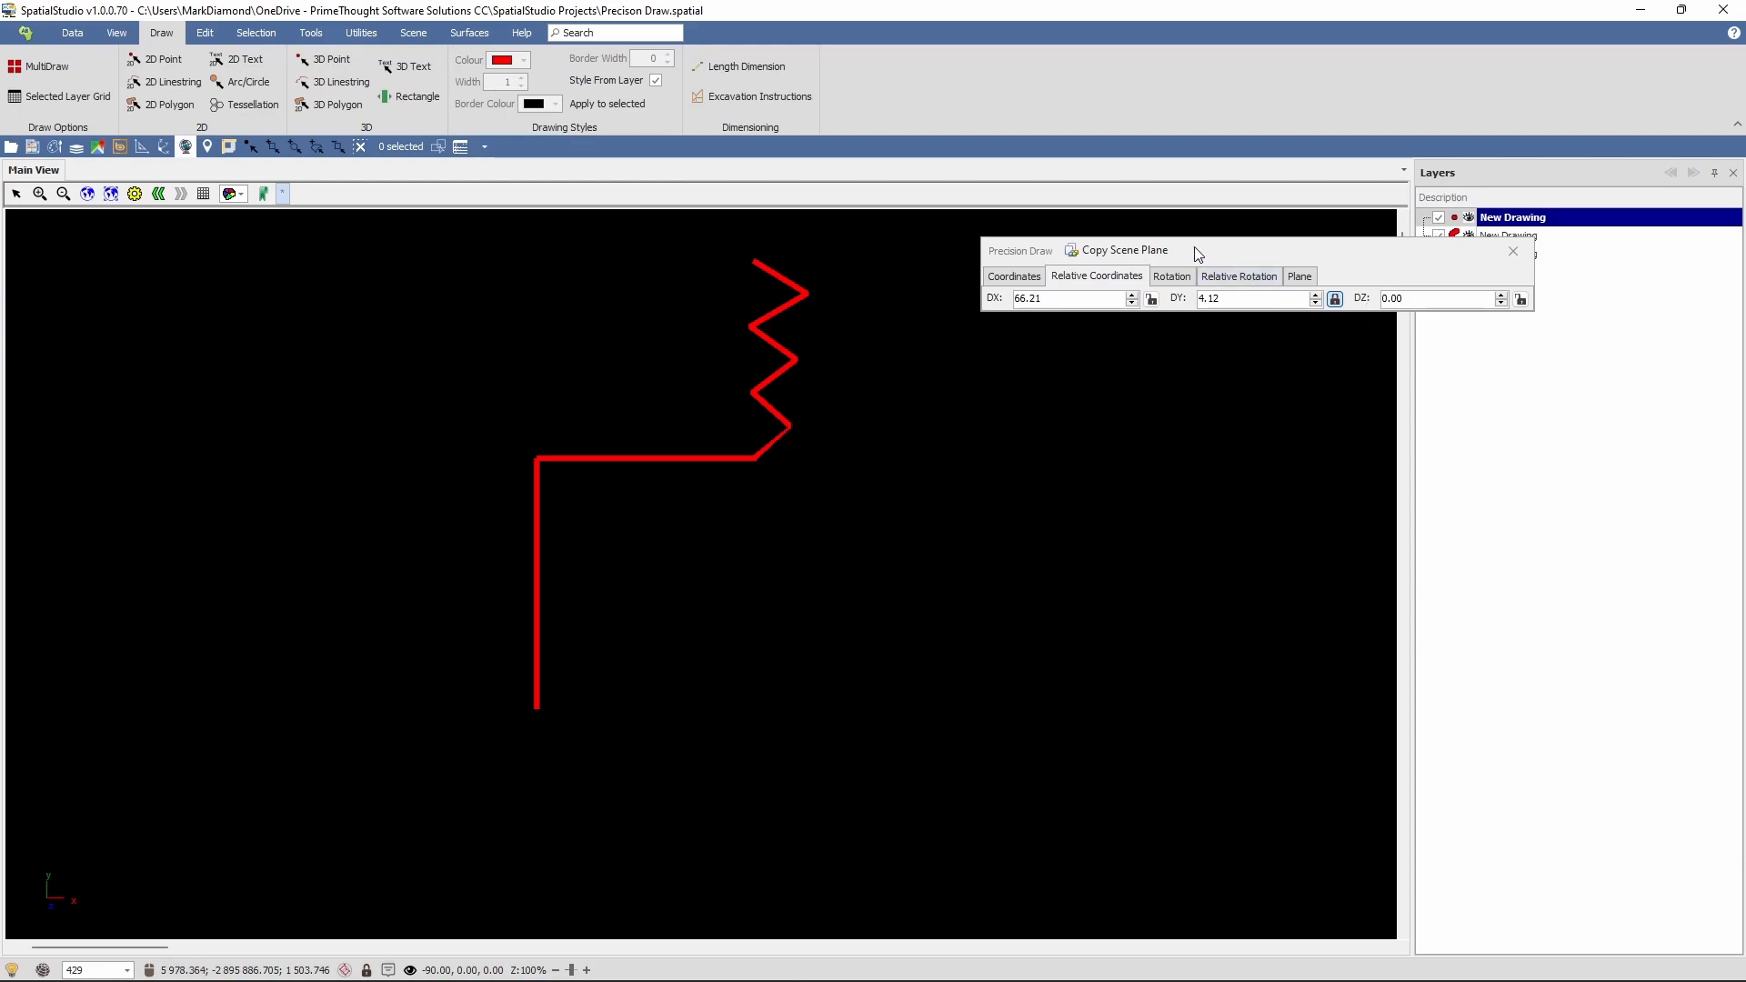
left_click(1341, 305)
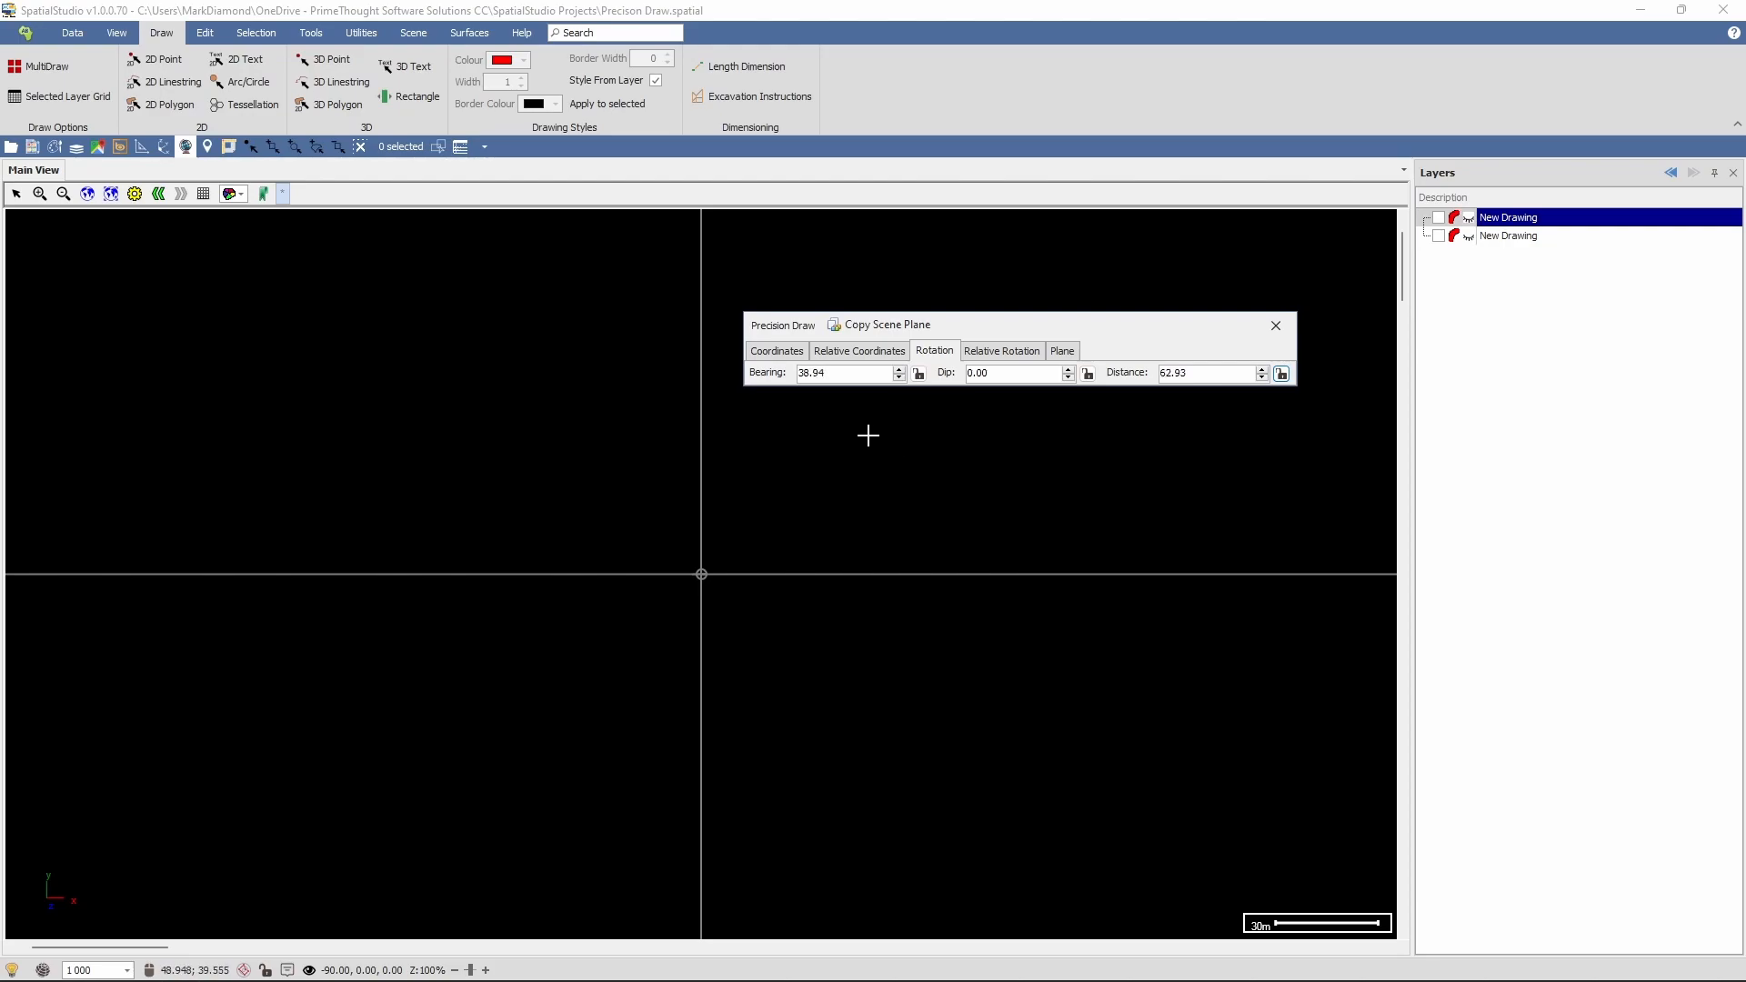
- Try locked rotation bearings of 360 and 54
left_click_drag(836, 380, 727, 365)
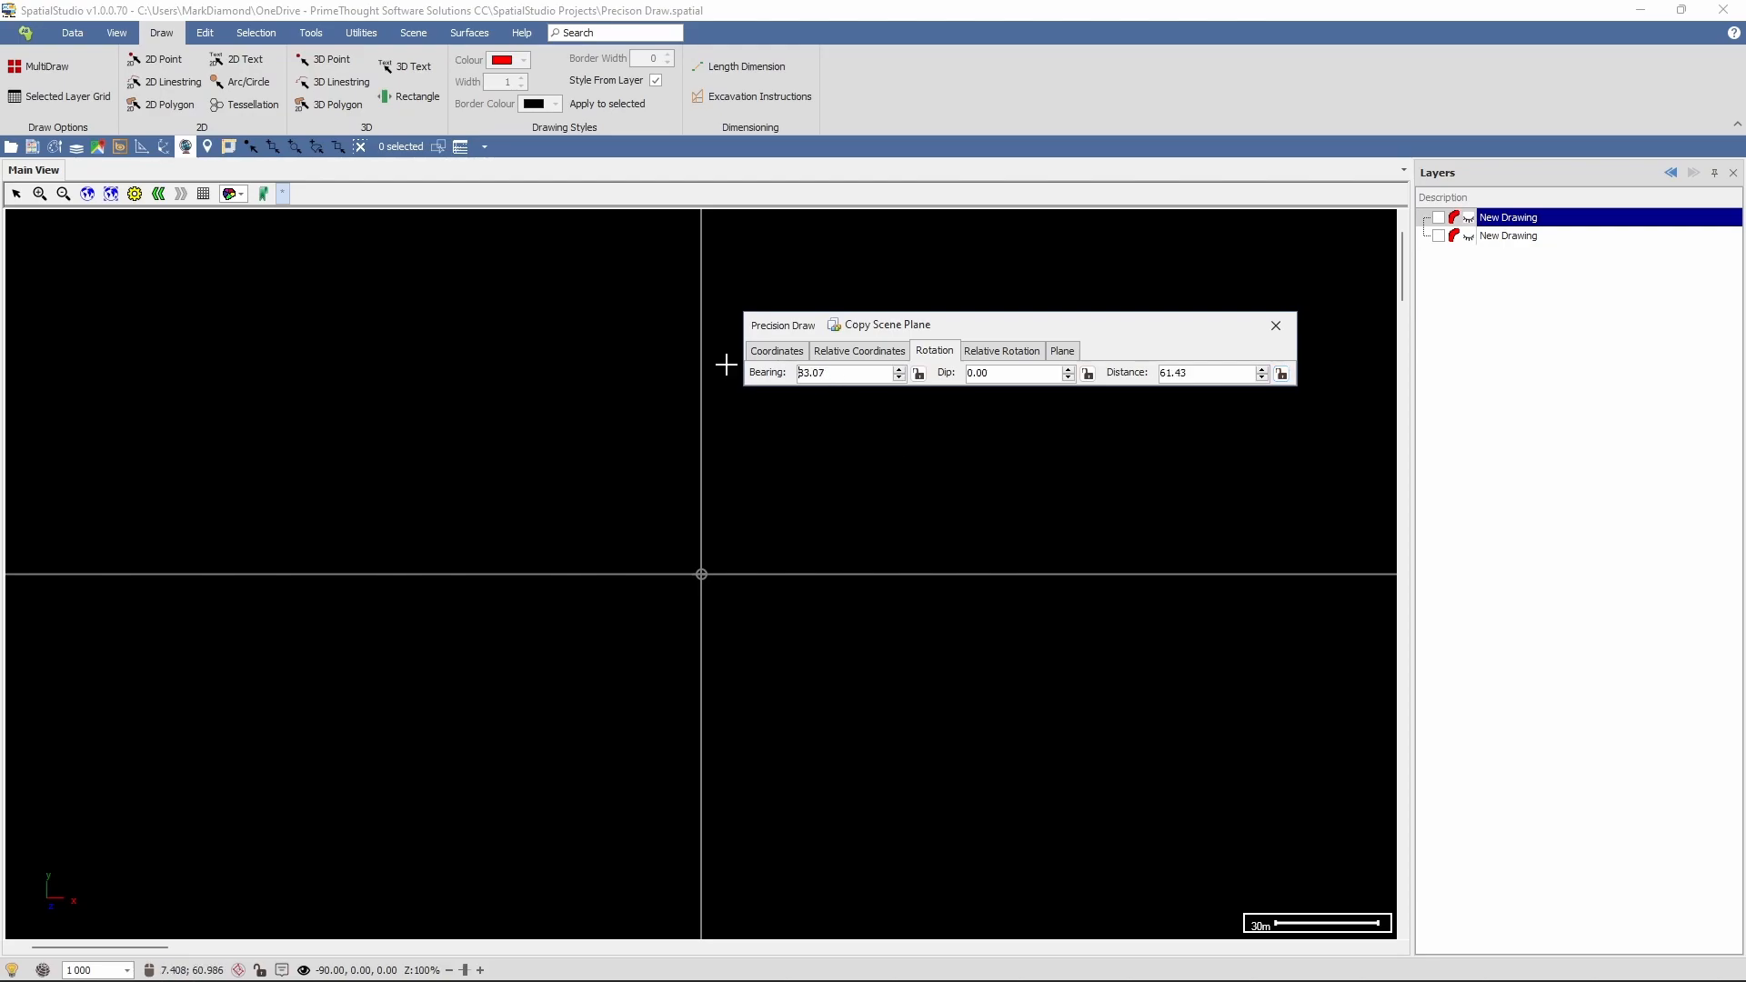
type("360")
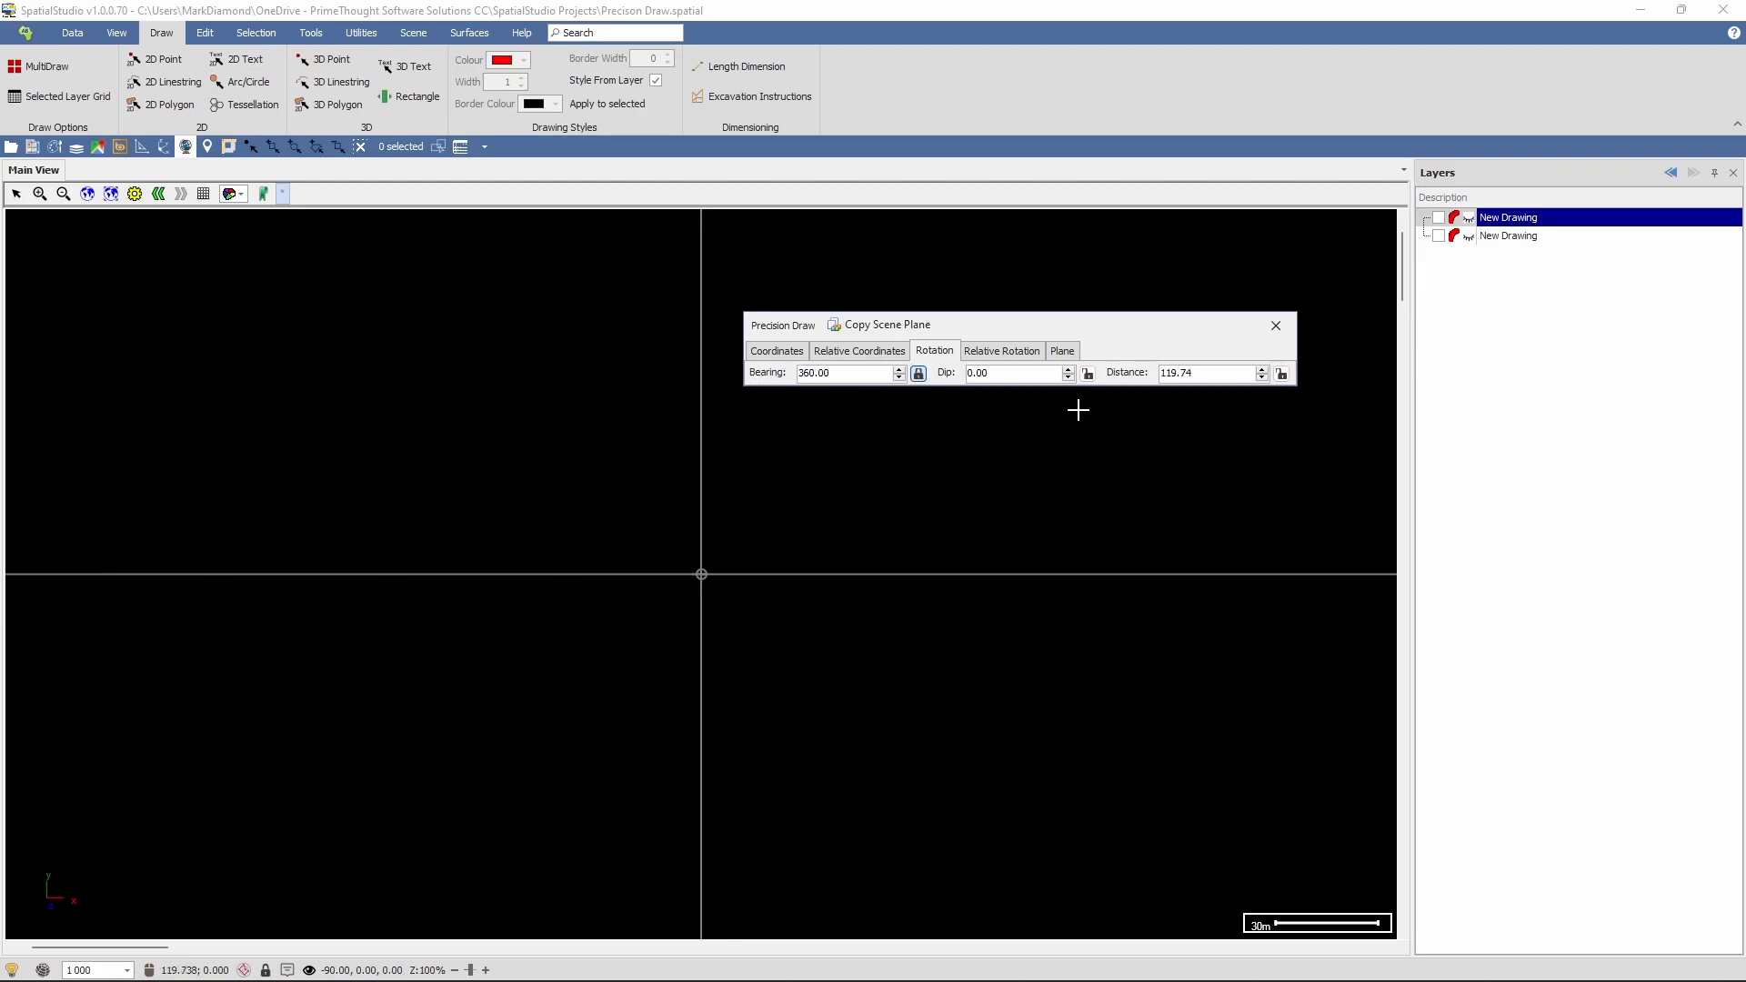
left_click_drag(841, 373, 670, 373)
type("54")
- Lock the rotation bearing at 45 and the distance at 100
left_click_drag(846, 373, 754, 377)
type("45")
left_click_drag(1200, 374, 1136, 375)
type("100")
- Place a 3D point using the locked bearing and distance, and add it to a new layer
left_click(341, 64)
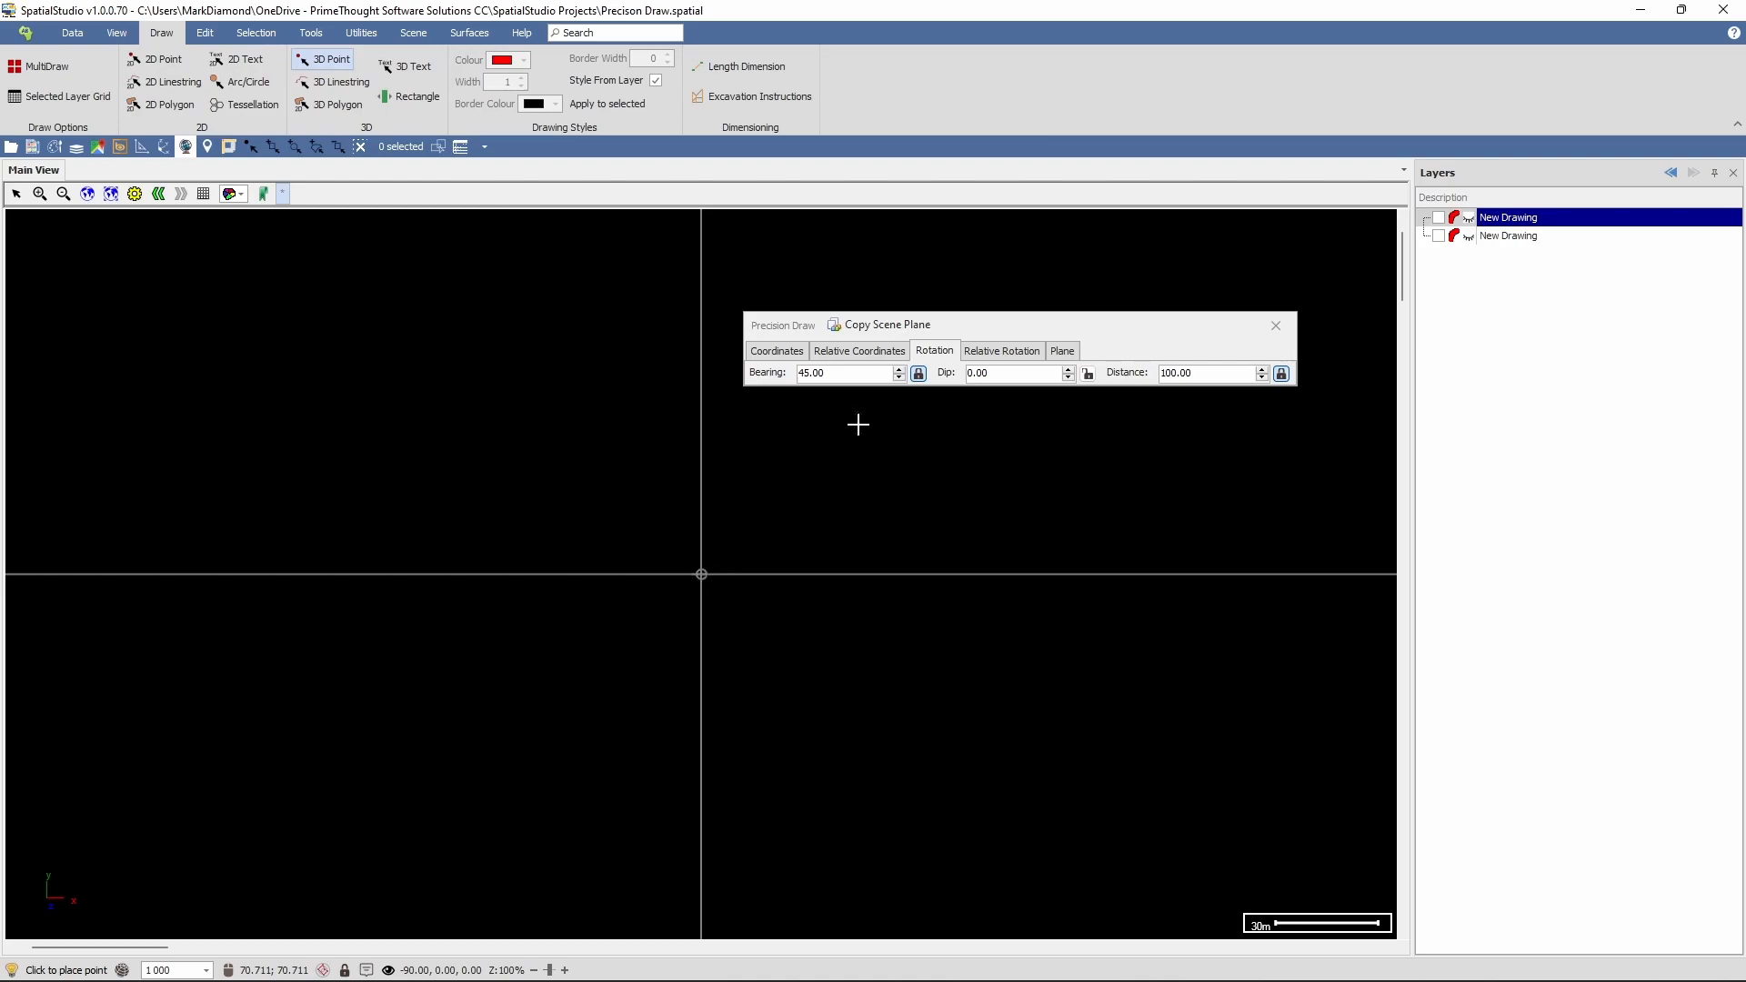
left_click_drag(1044, 325, 1409, 437)
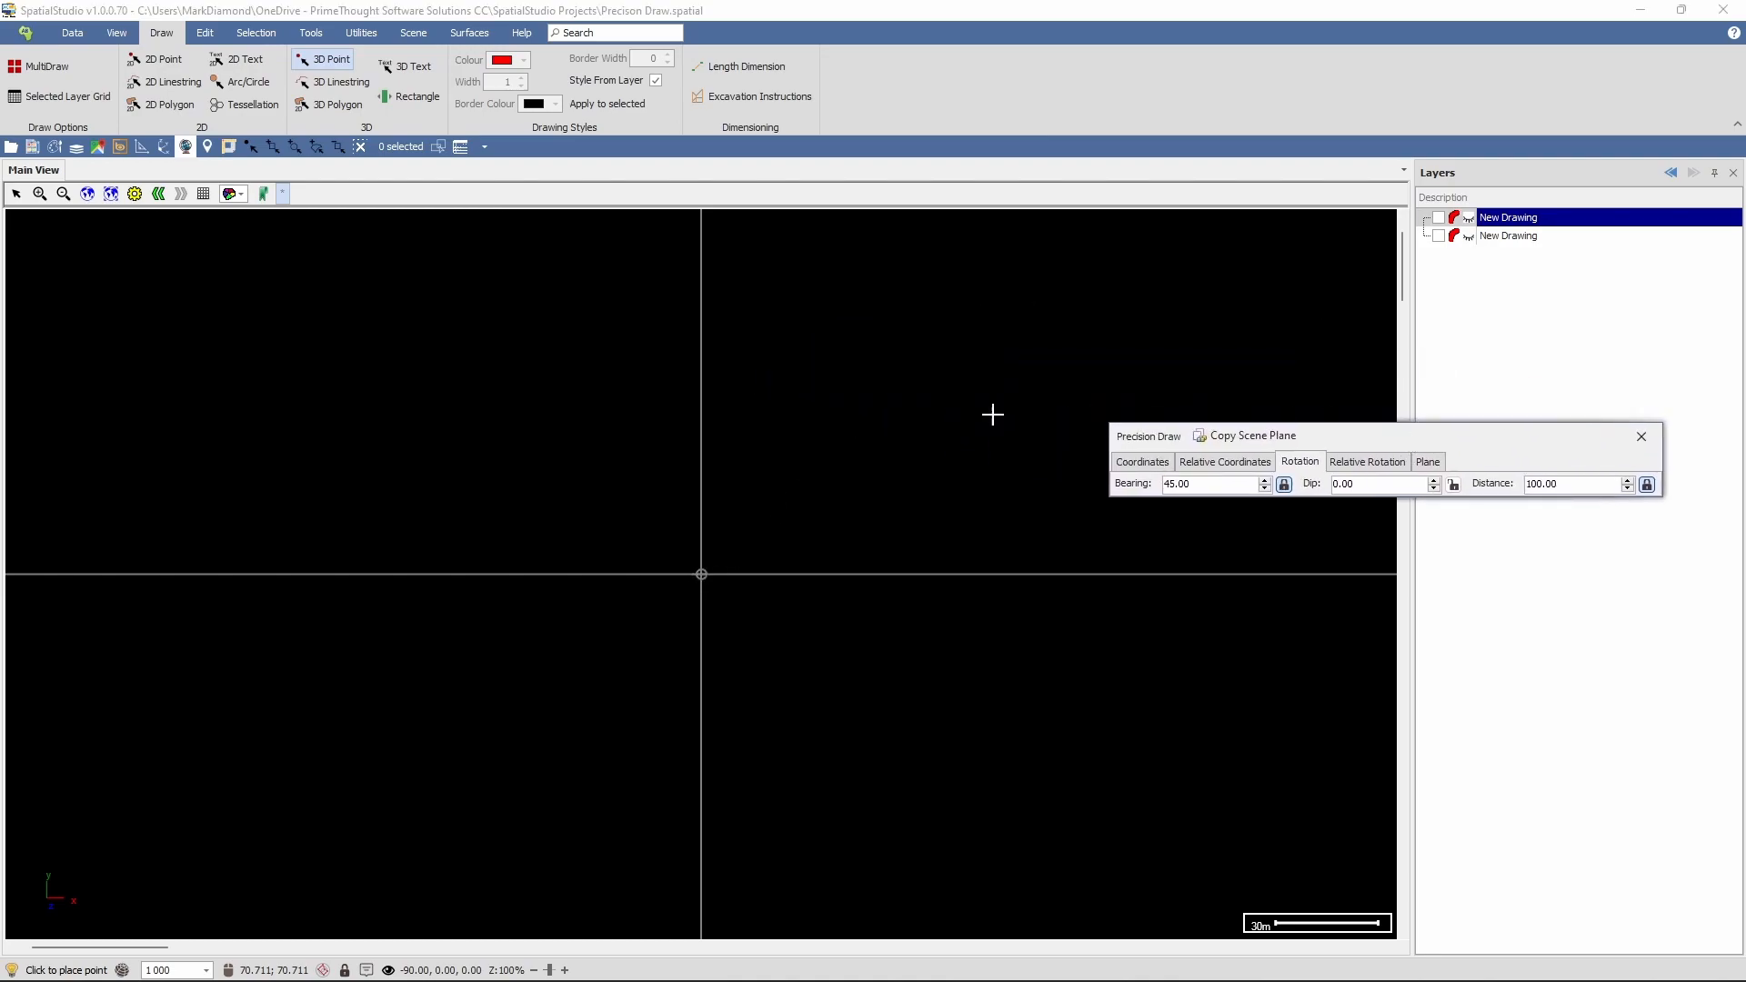
left_click(701, 574)
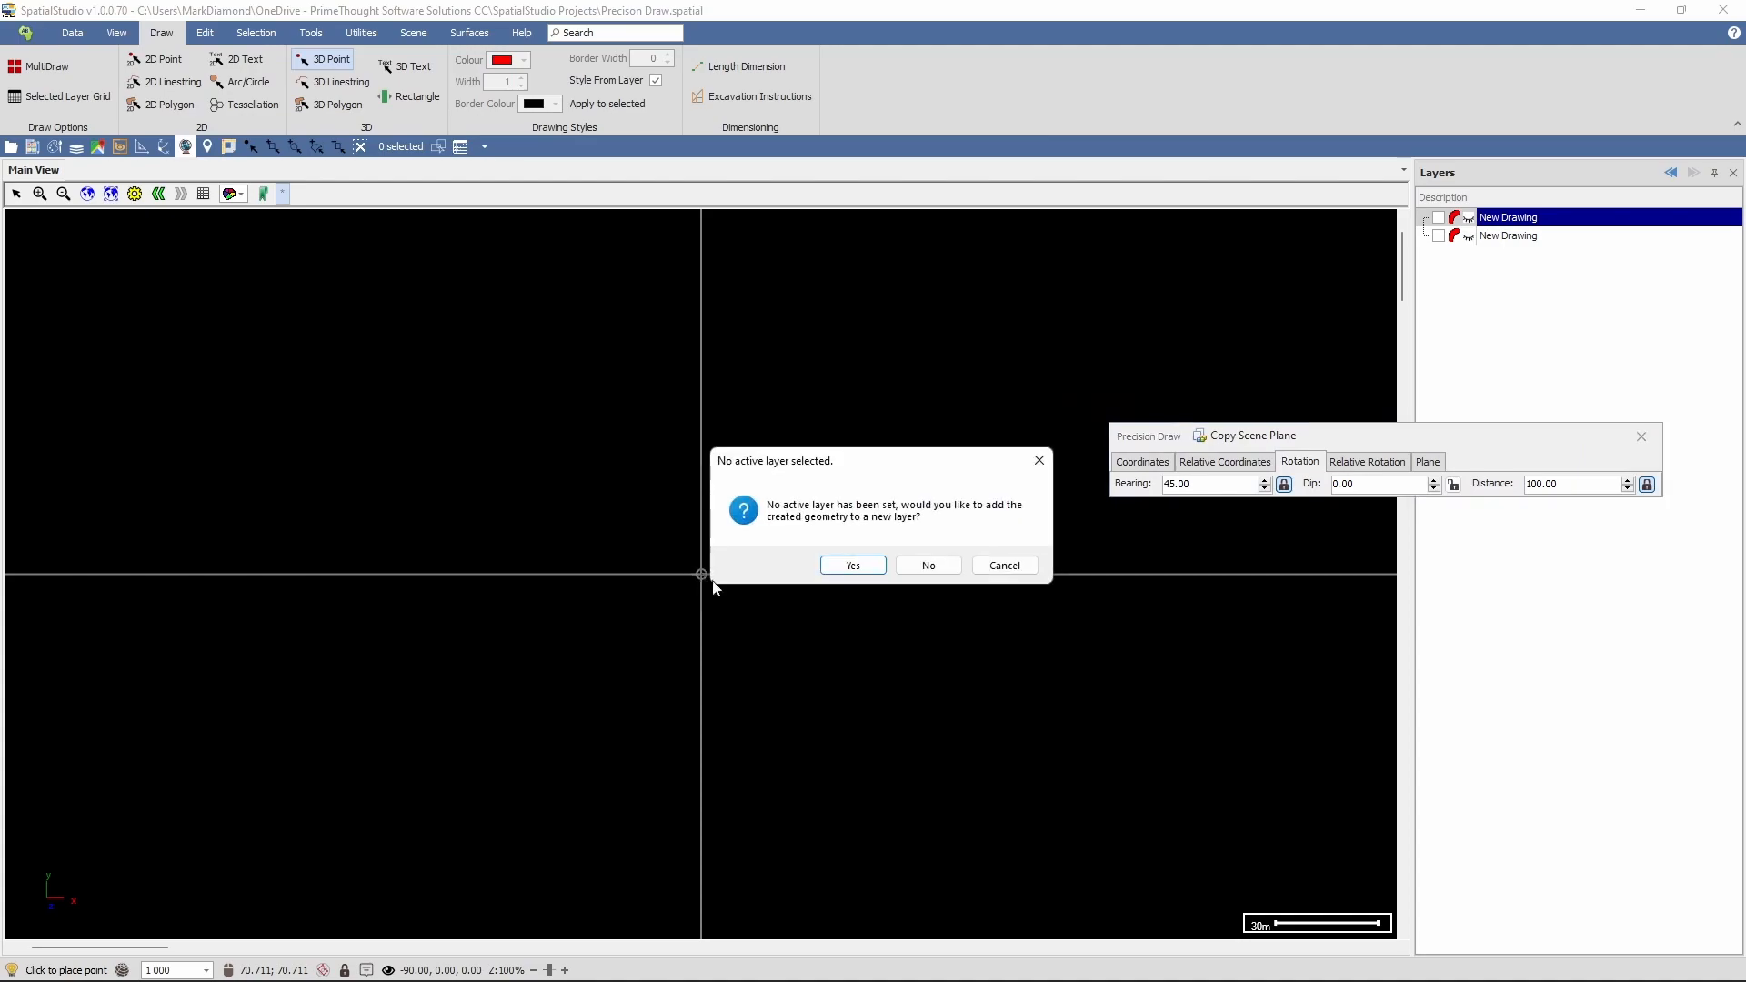
left_click(863, 568)
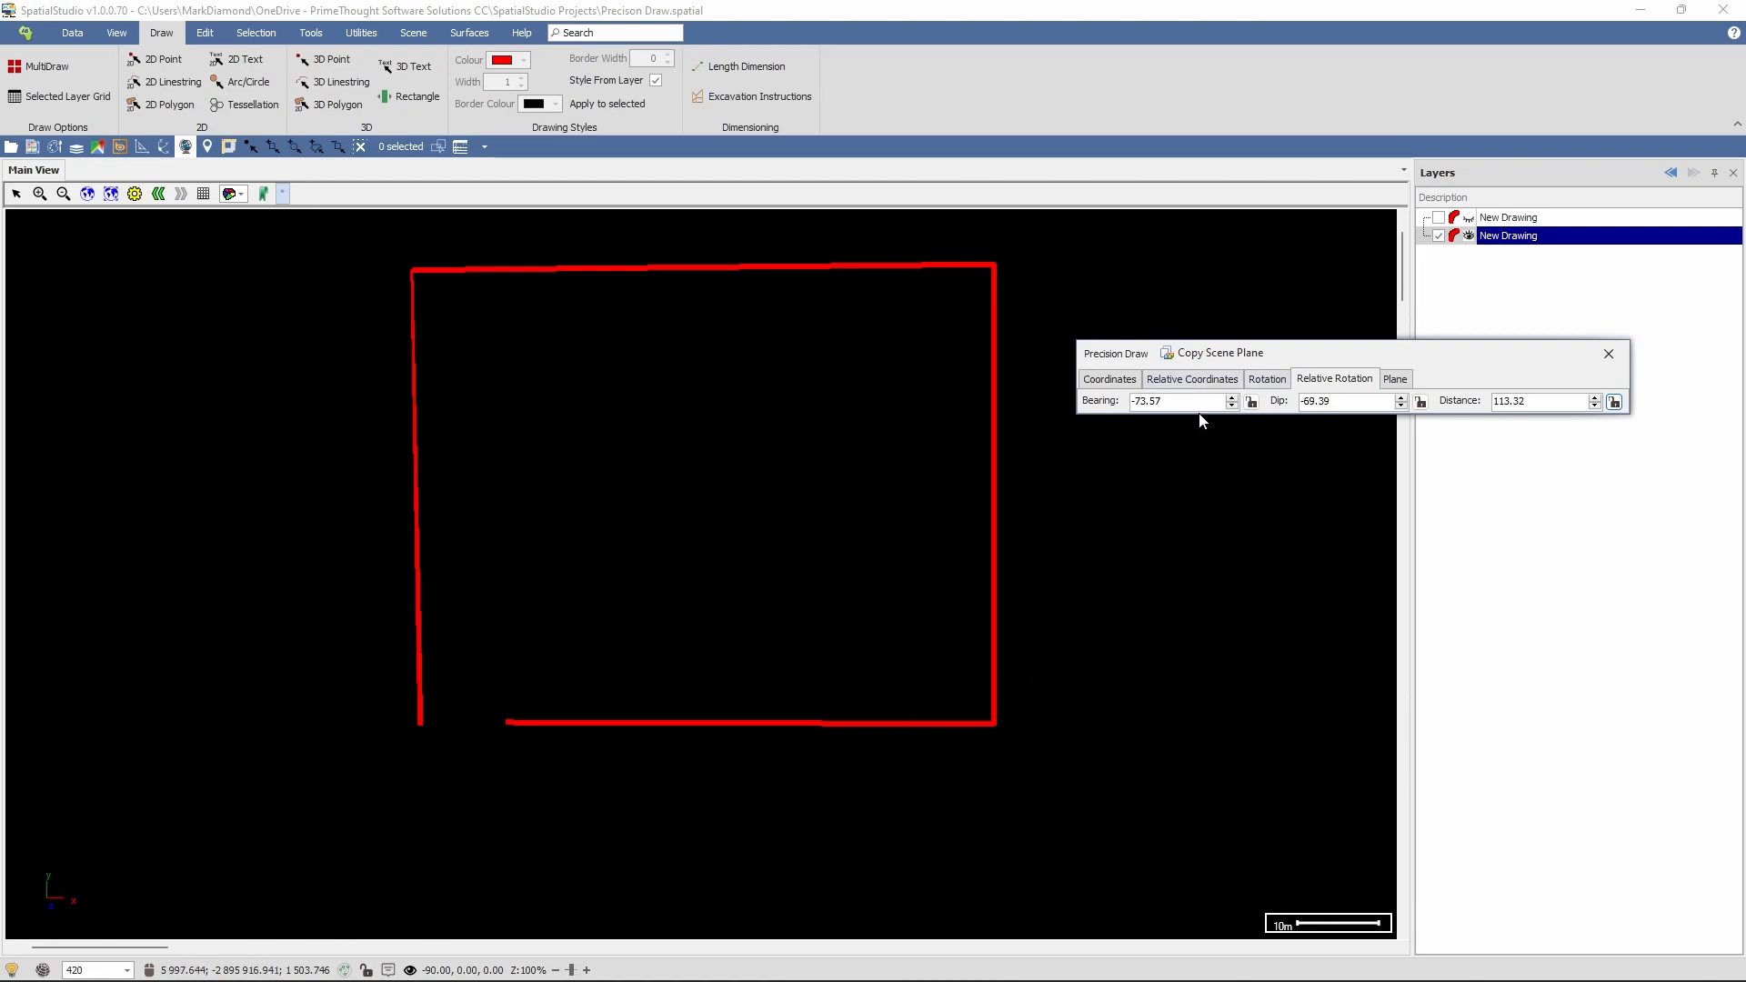
- Lock the relative rotation at bearing 45, dip 45 and distance 50
triple_click(1169, 400)
type("45.00")
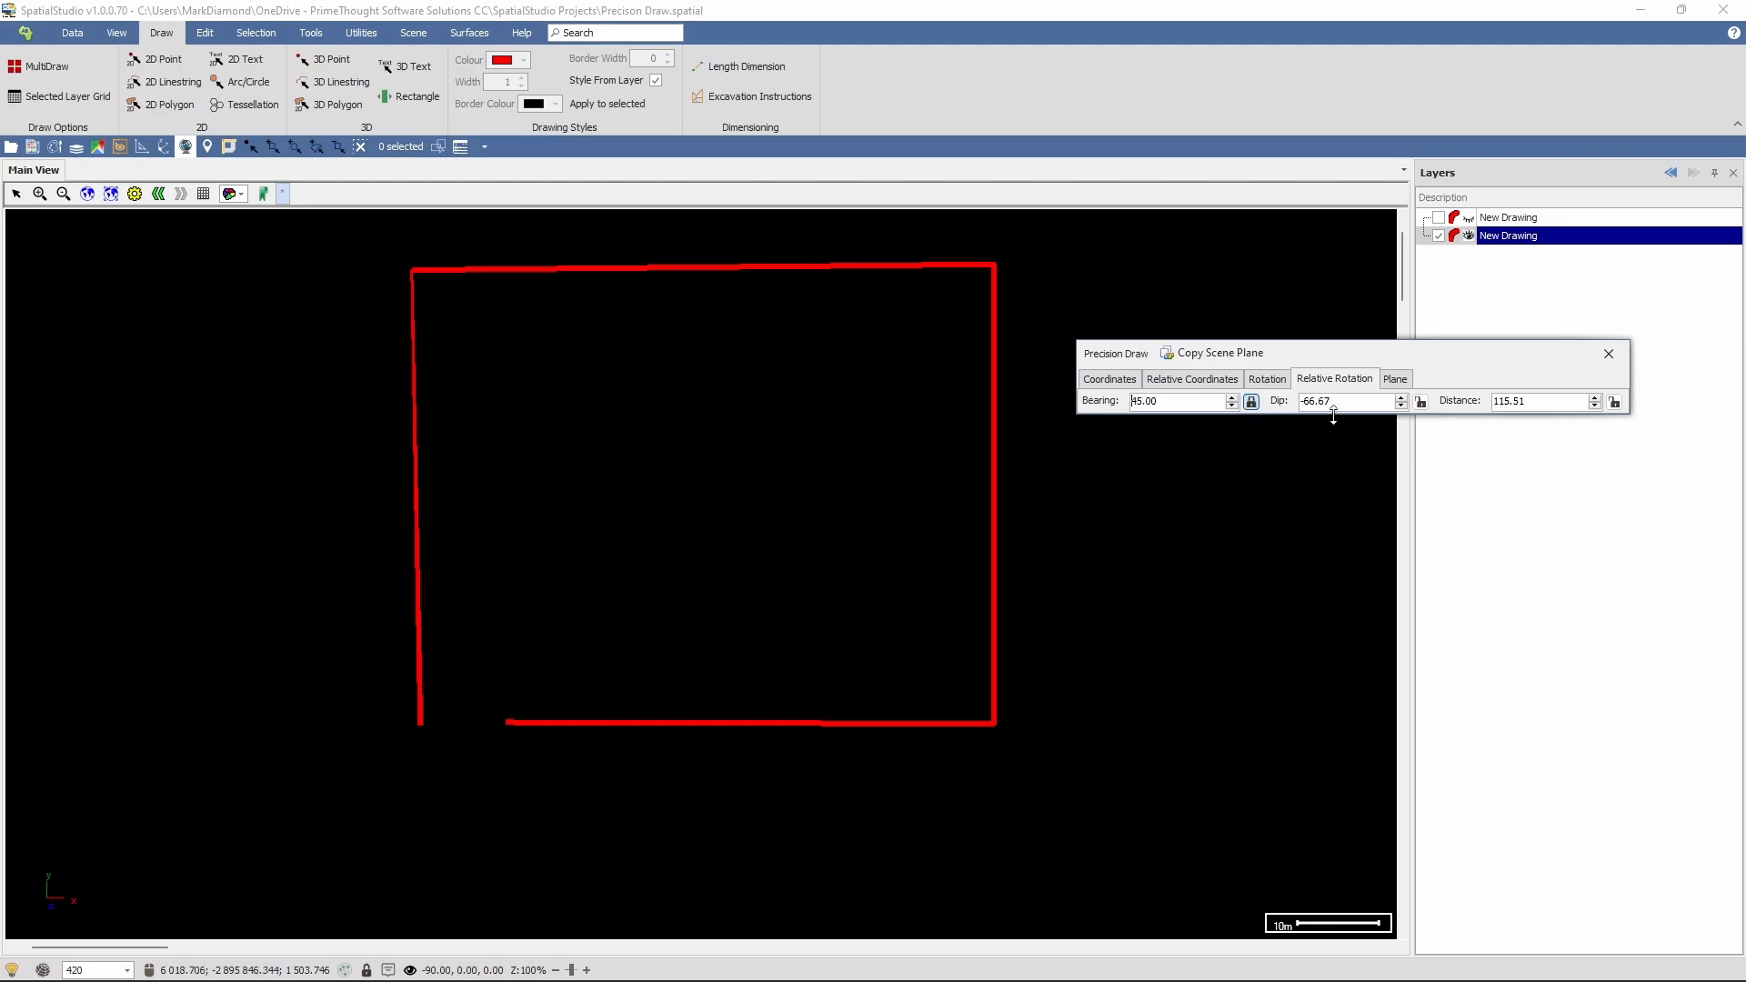
left_click_drag(1336, 401, 1255, 404)
type("45")
key("Tab")
type("5")
left_click(1371, 401)
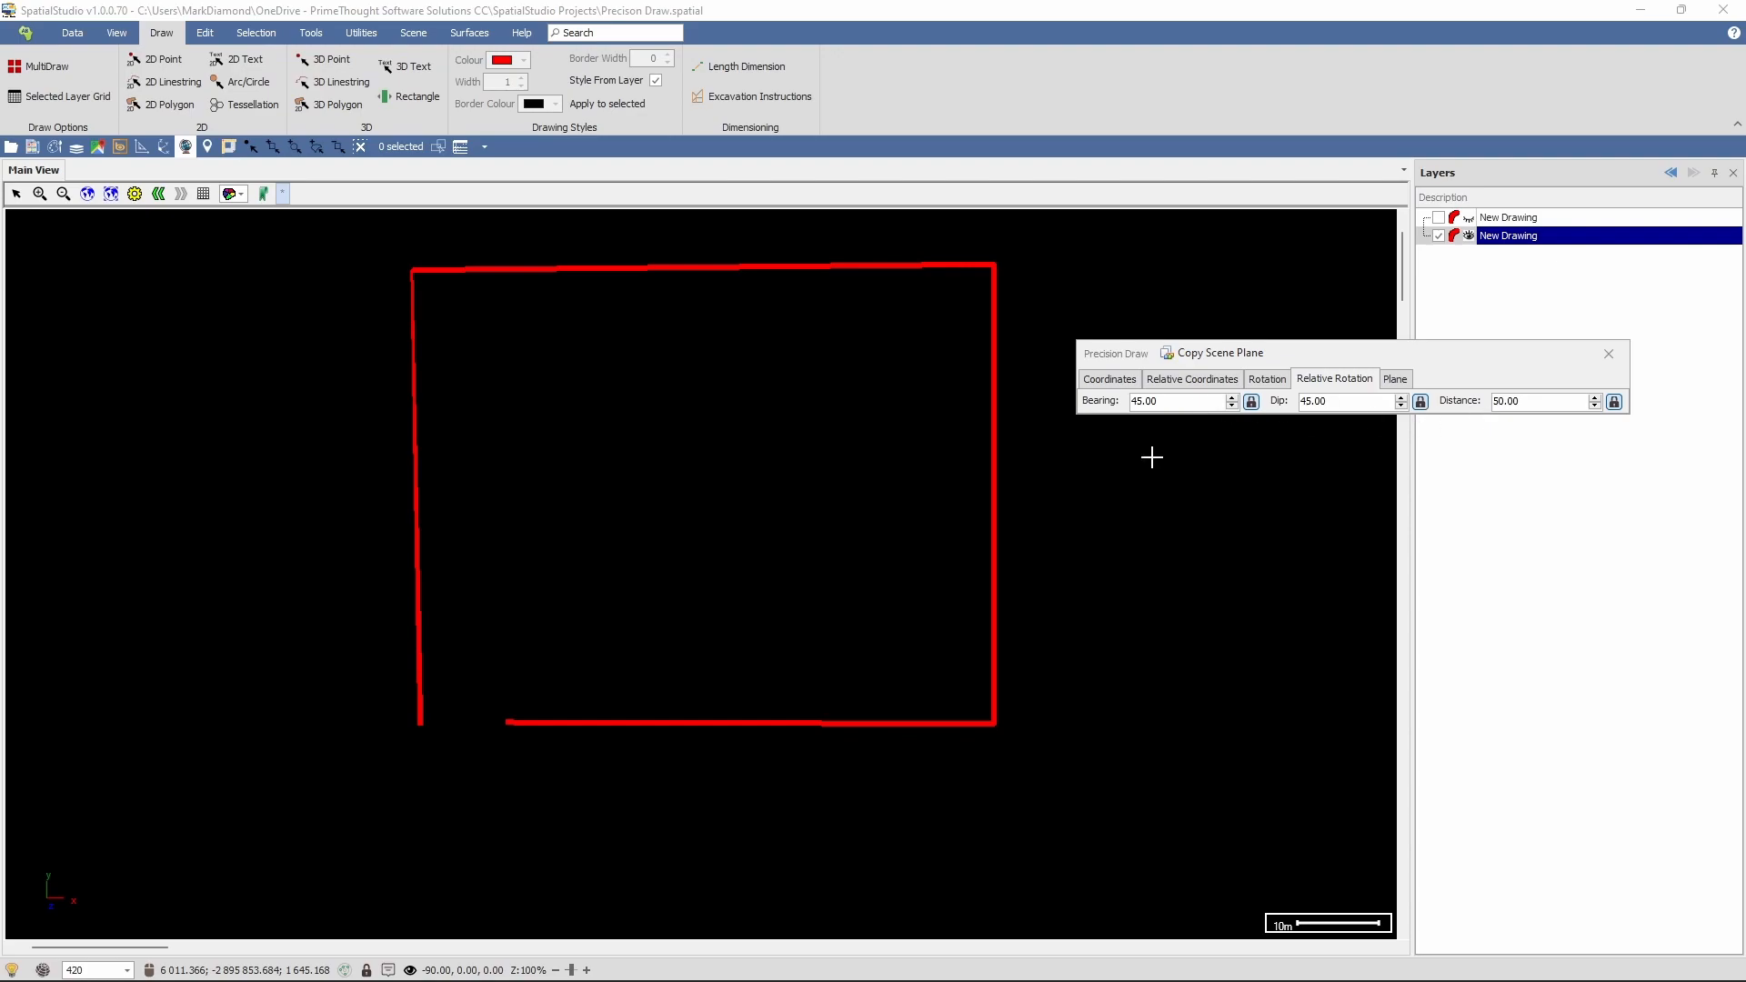
left_click(1308, 350)
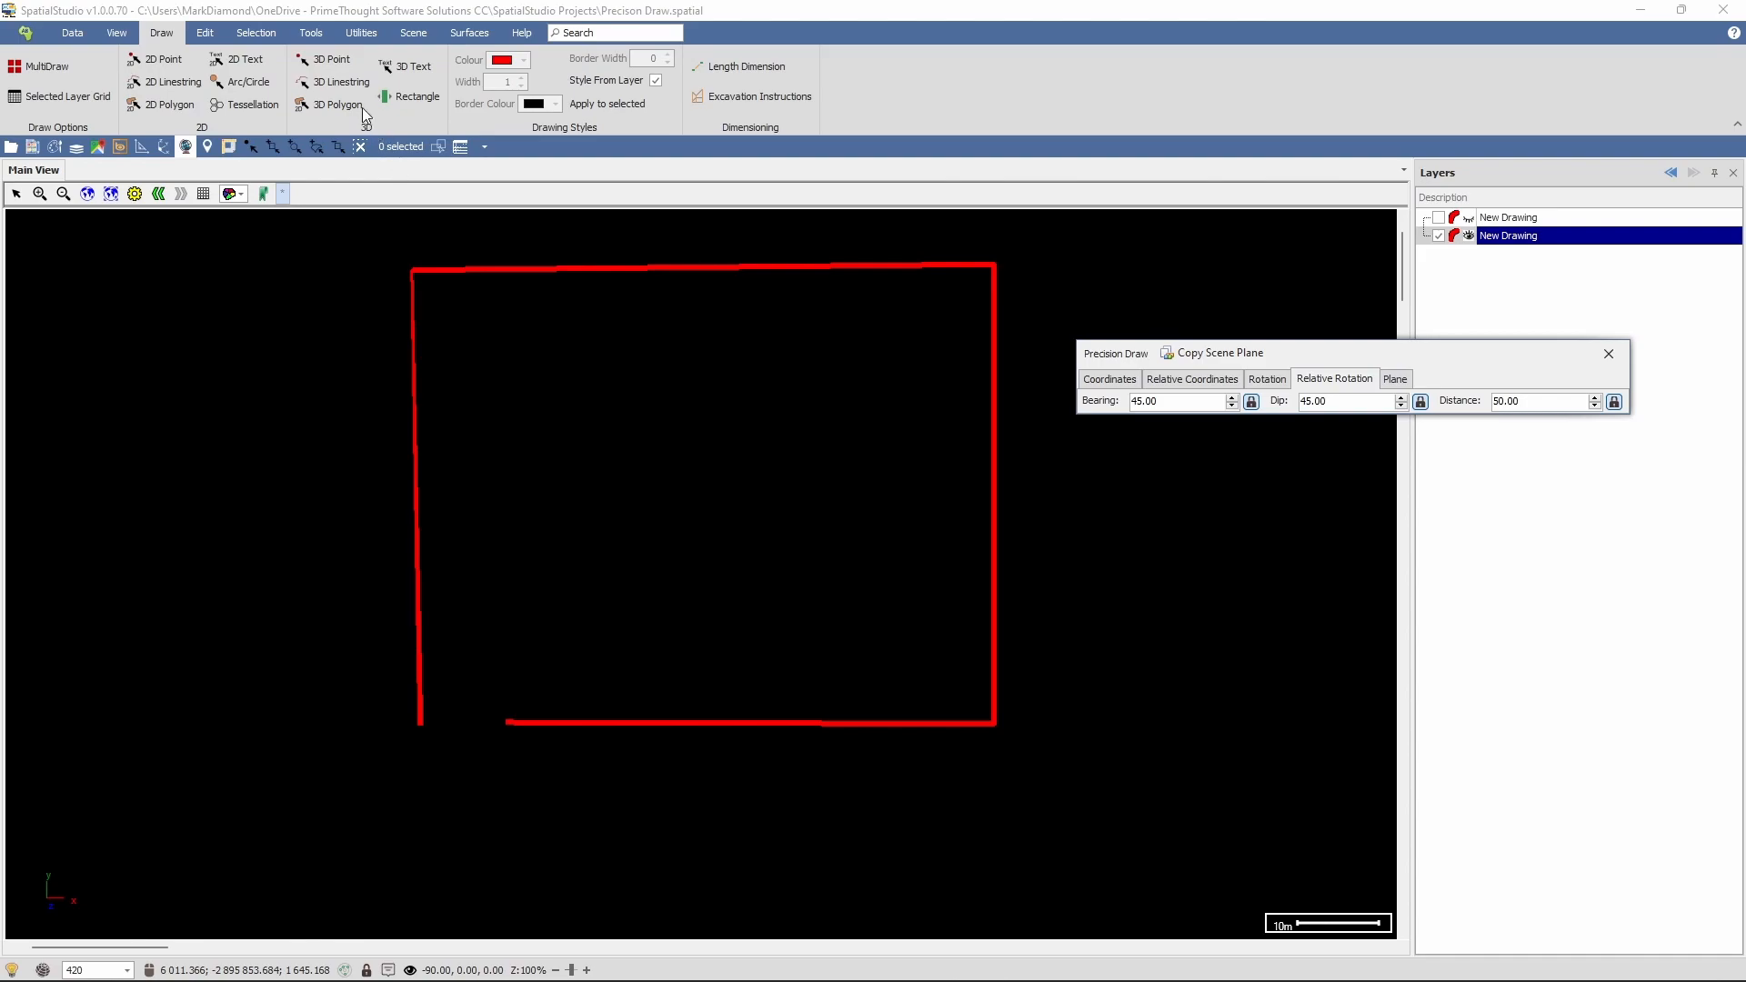
- Draw a 3D linestring from the free end of the rectangle's lower edge using the locked relative rotation, and add it to a new layer
left_click(342, 84)
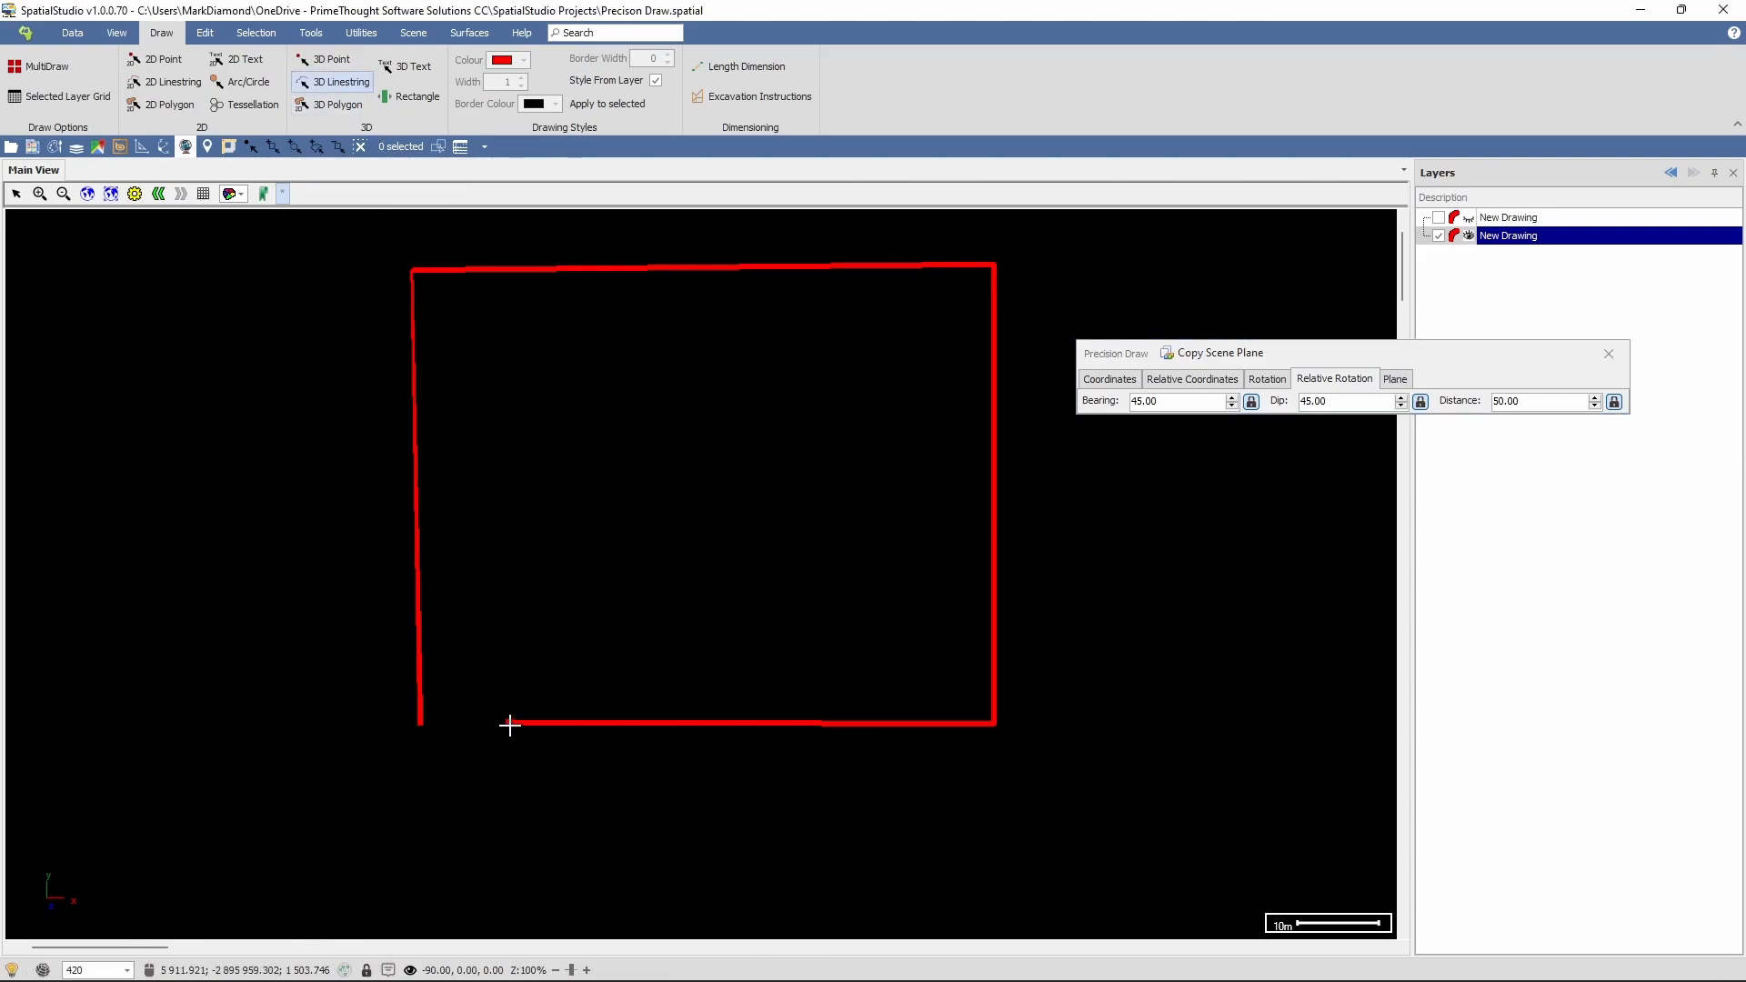
scroll(511, 725, "up", 1)
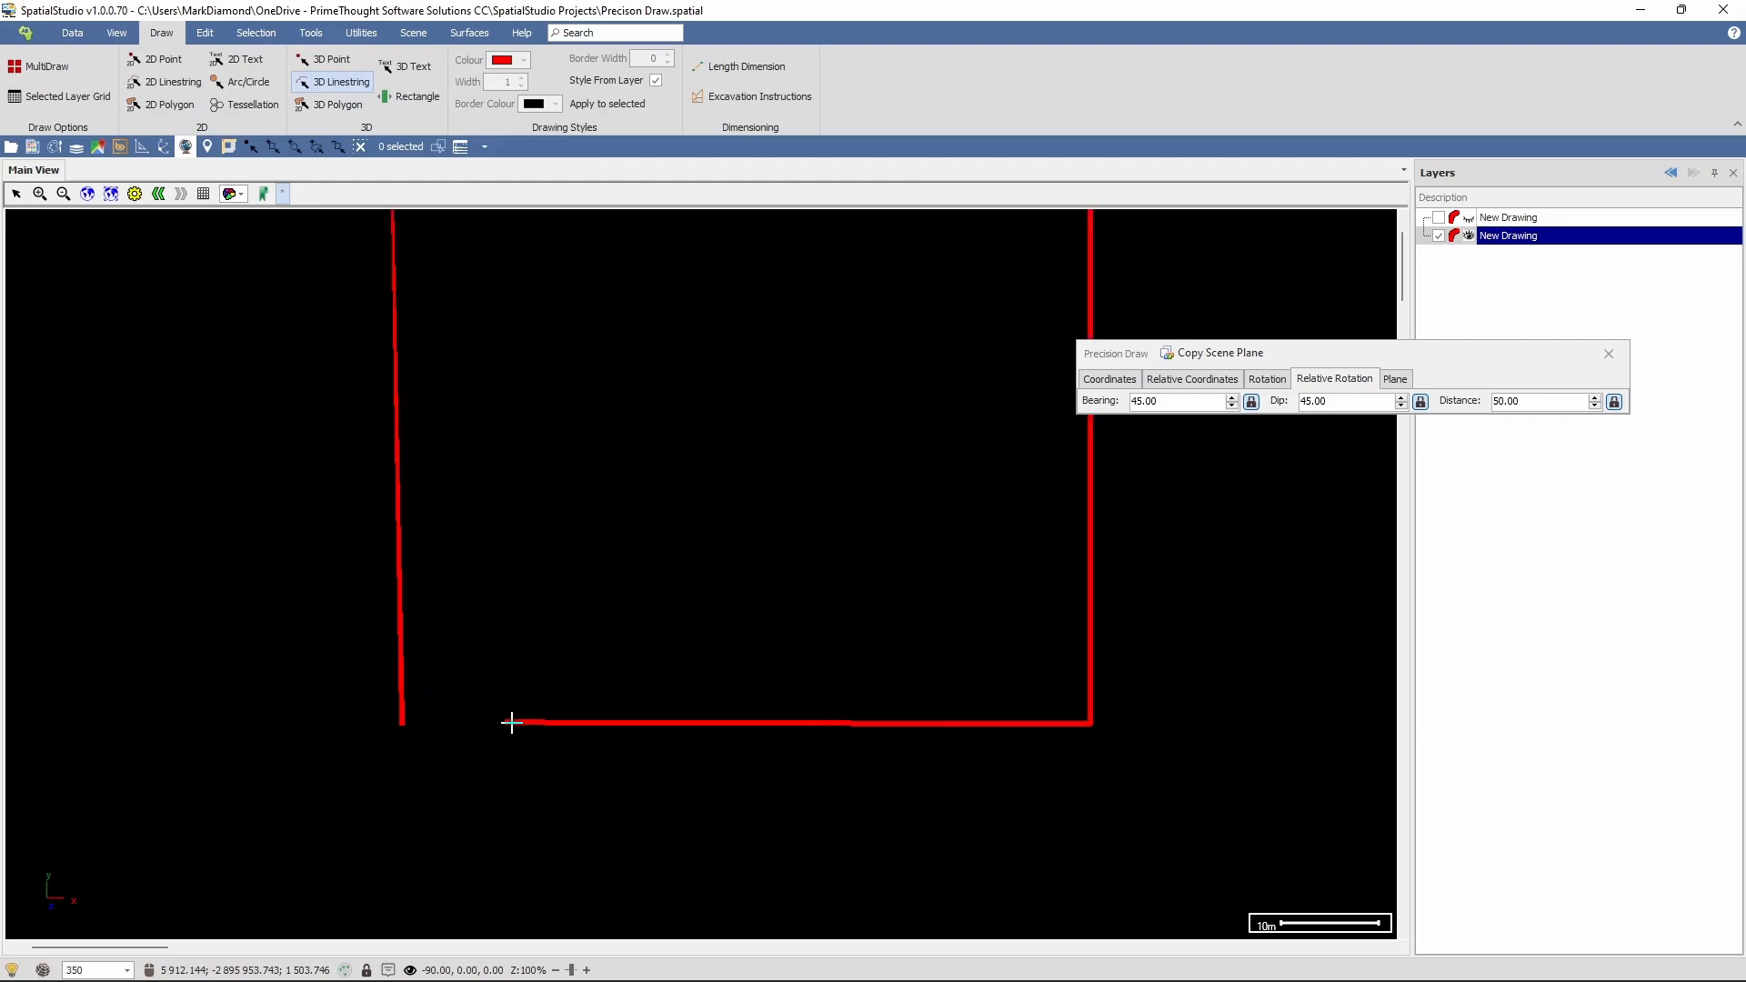
scroll(509, 724, "down", 1)
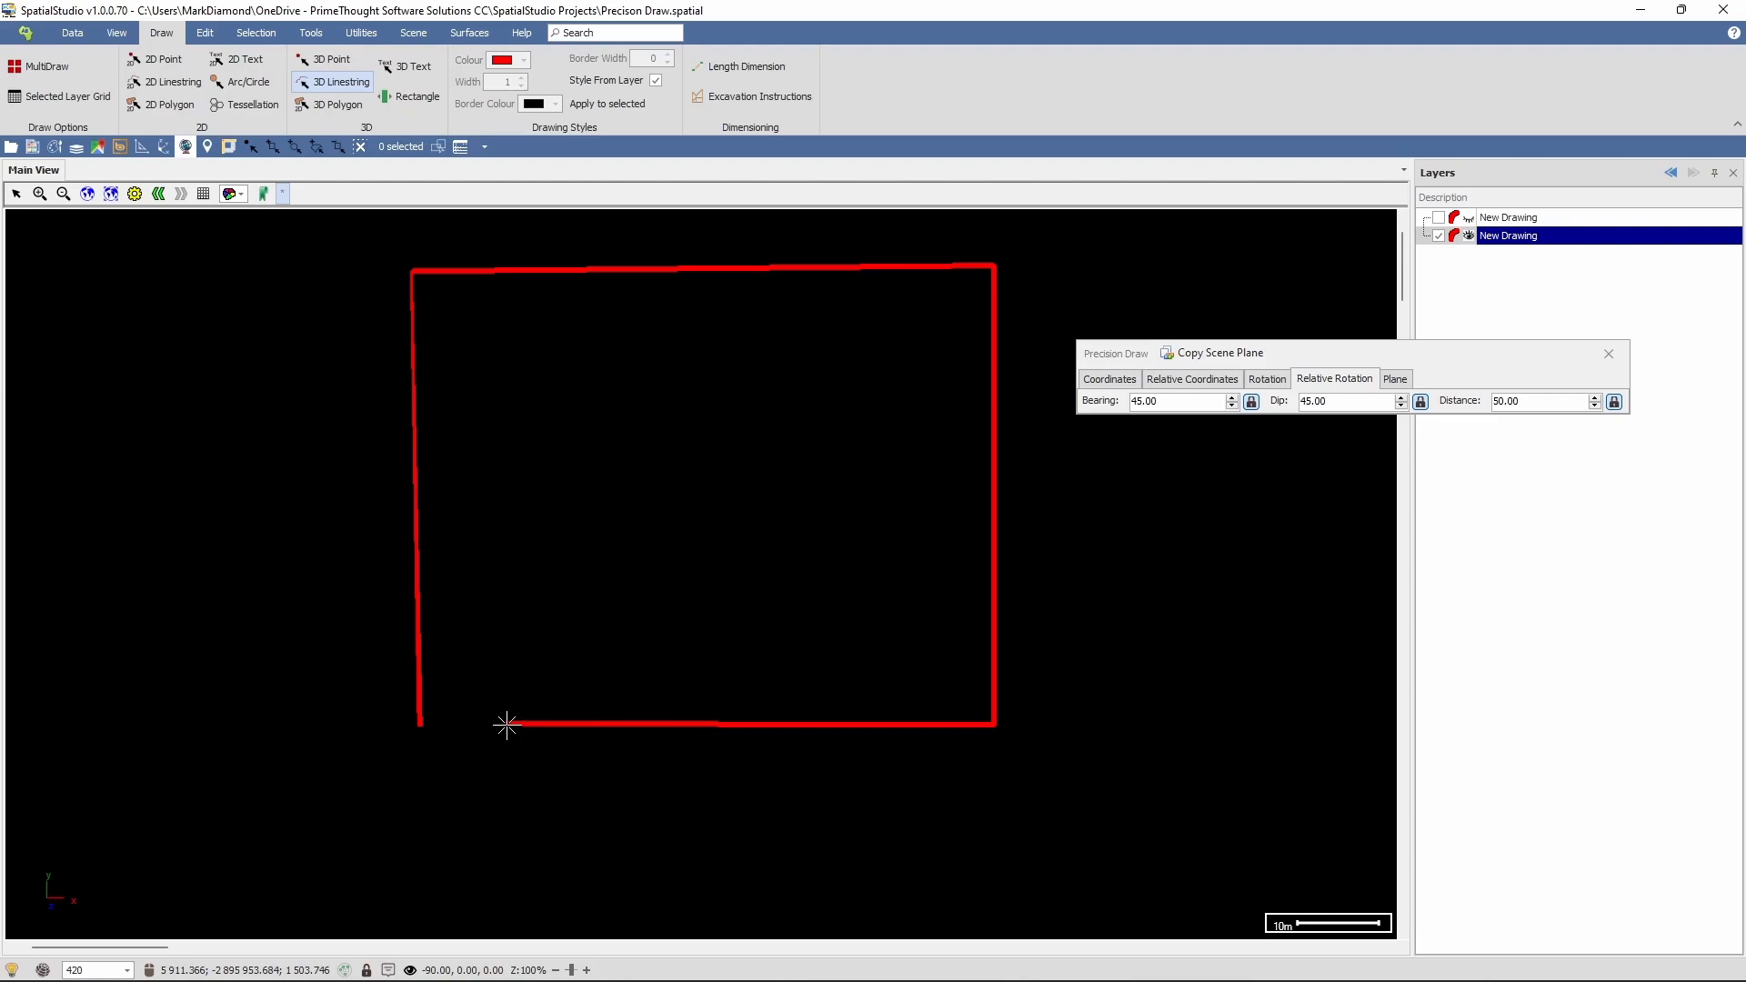
left_click(507, 724)
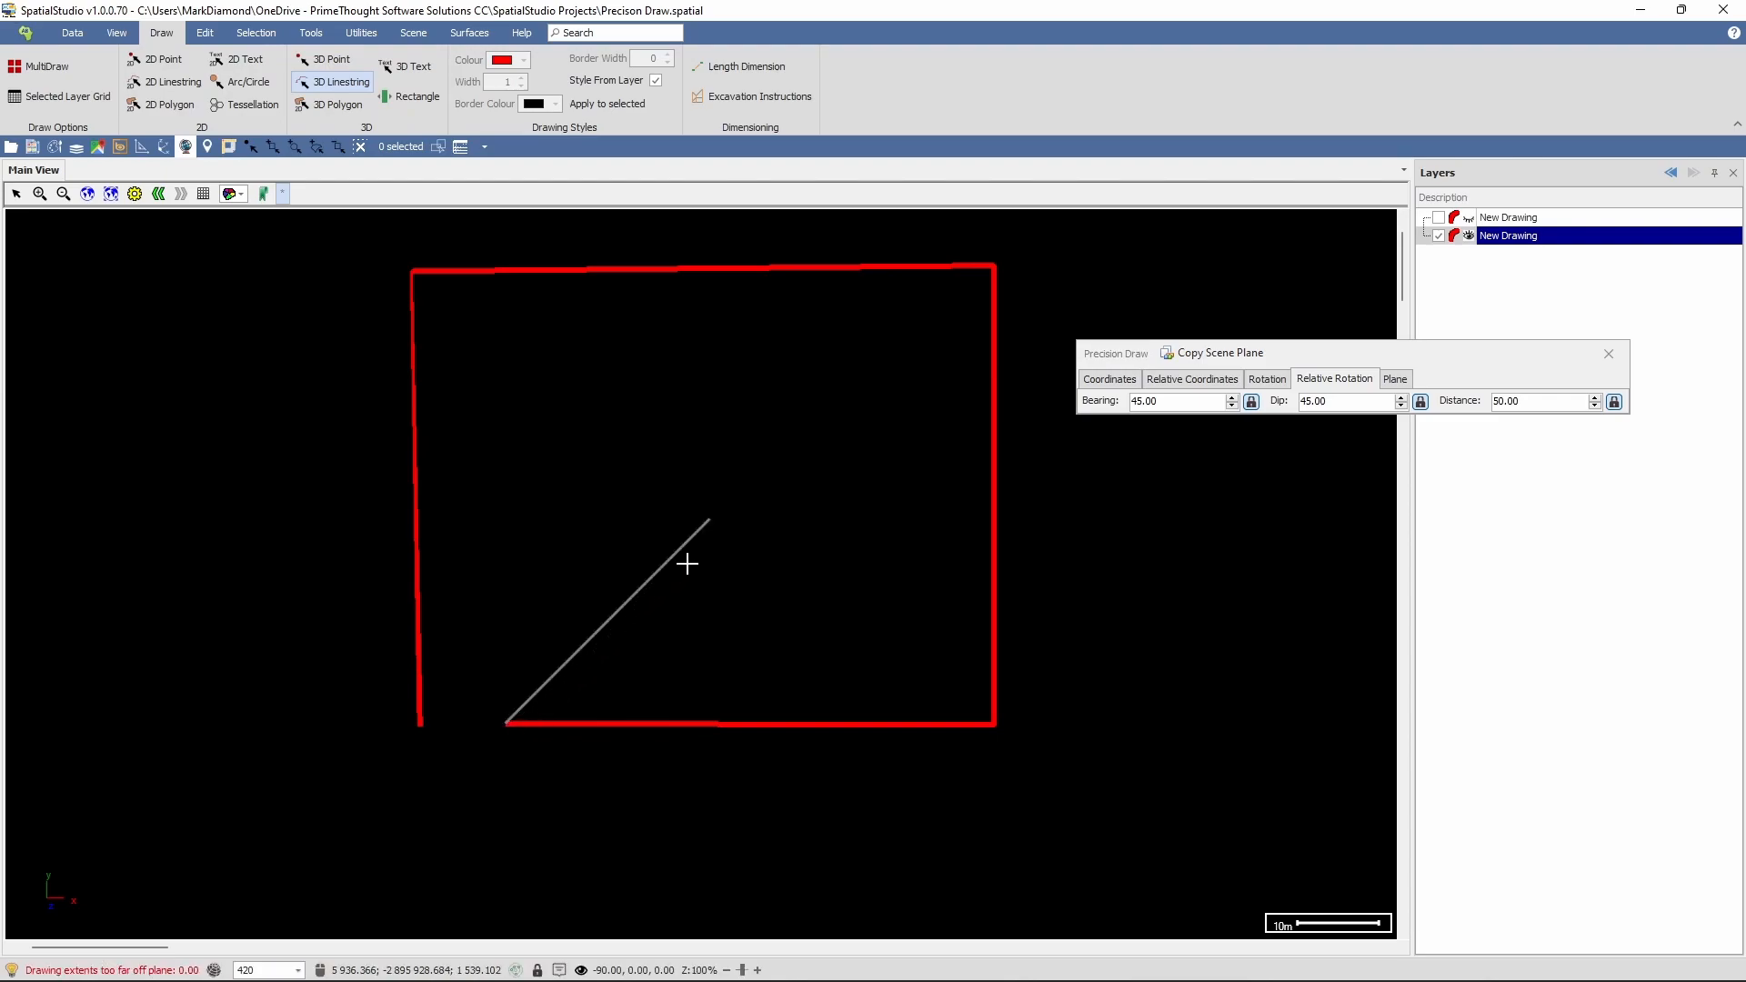
double_click(708, 523)
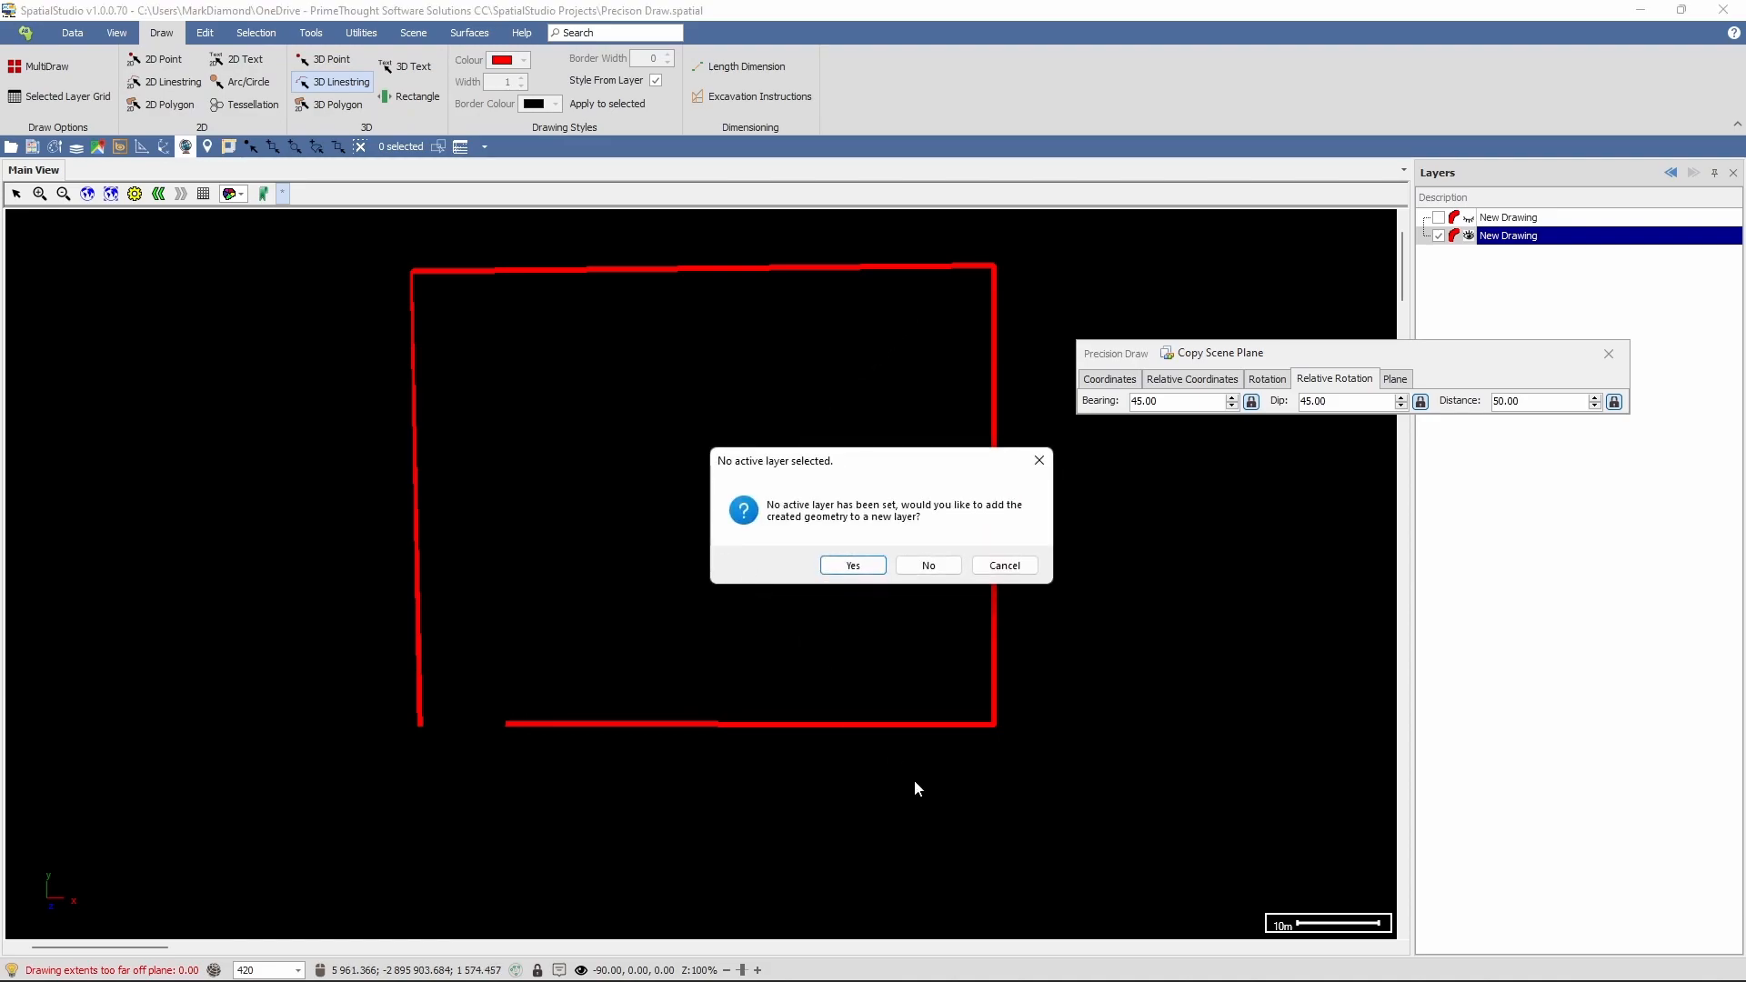
left_click(851, 564)
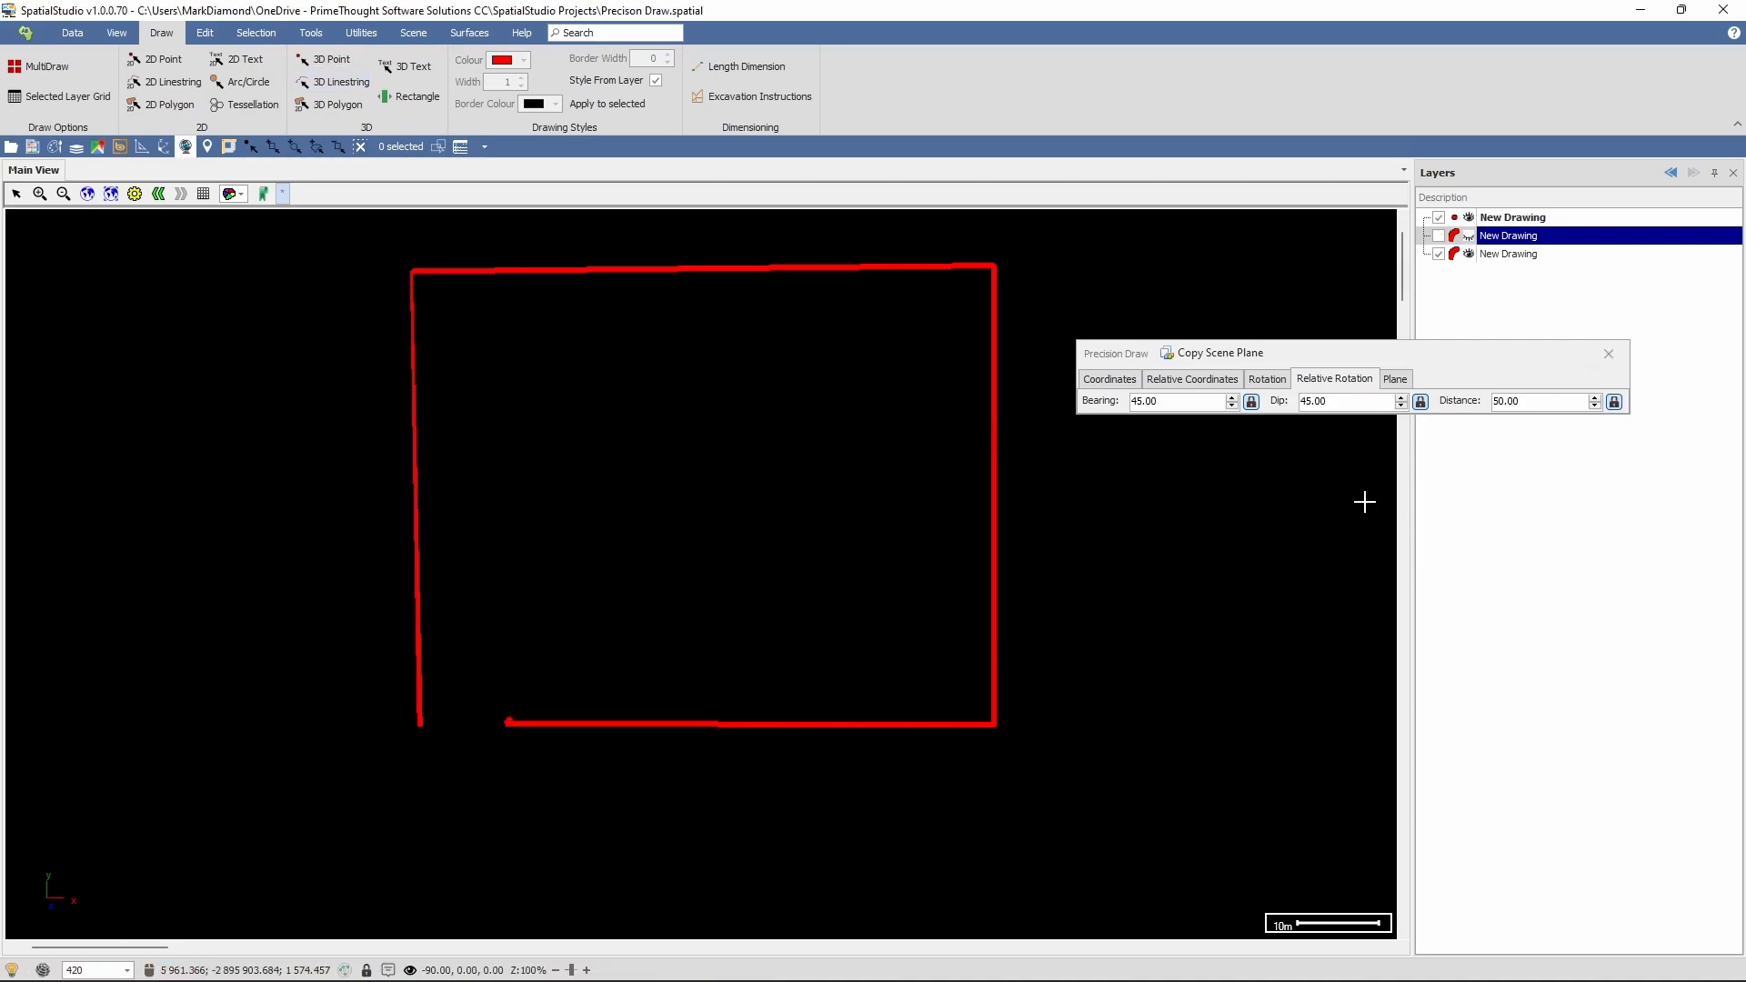
- Check which snap mode is active for picking the linestring's start point
scroll(522, 735, "up", 1)
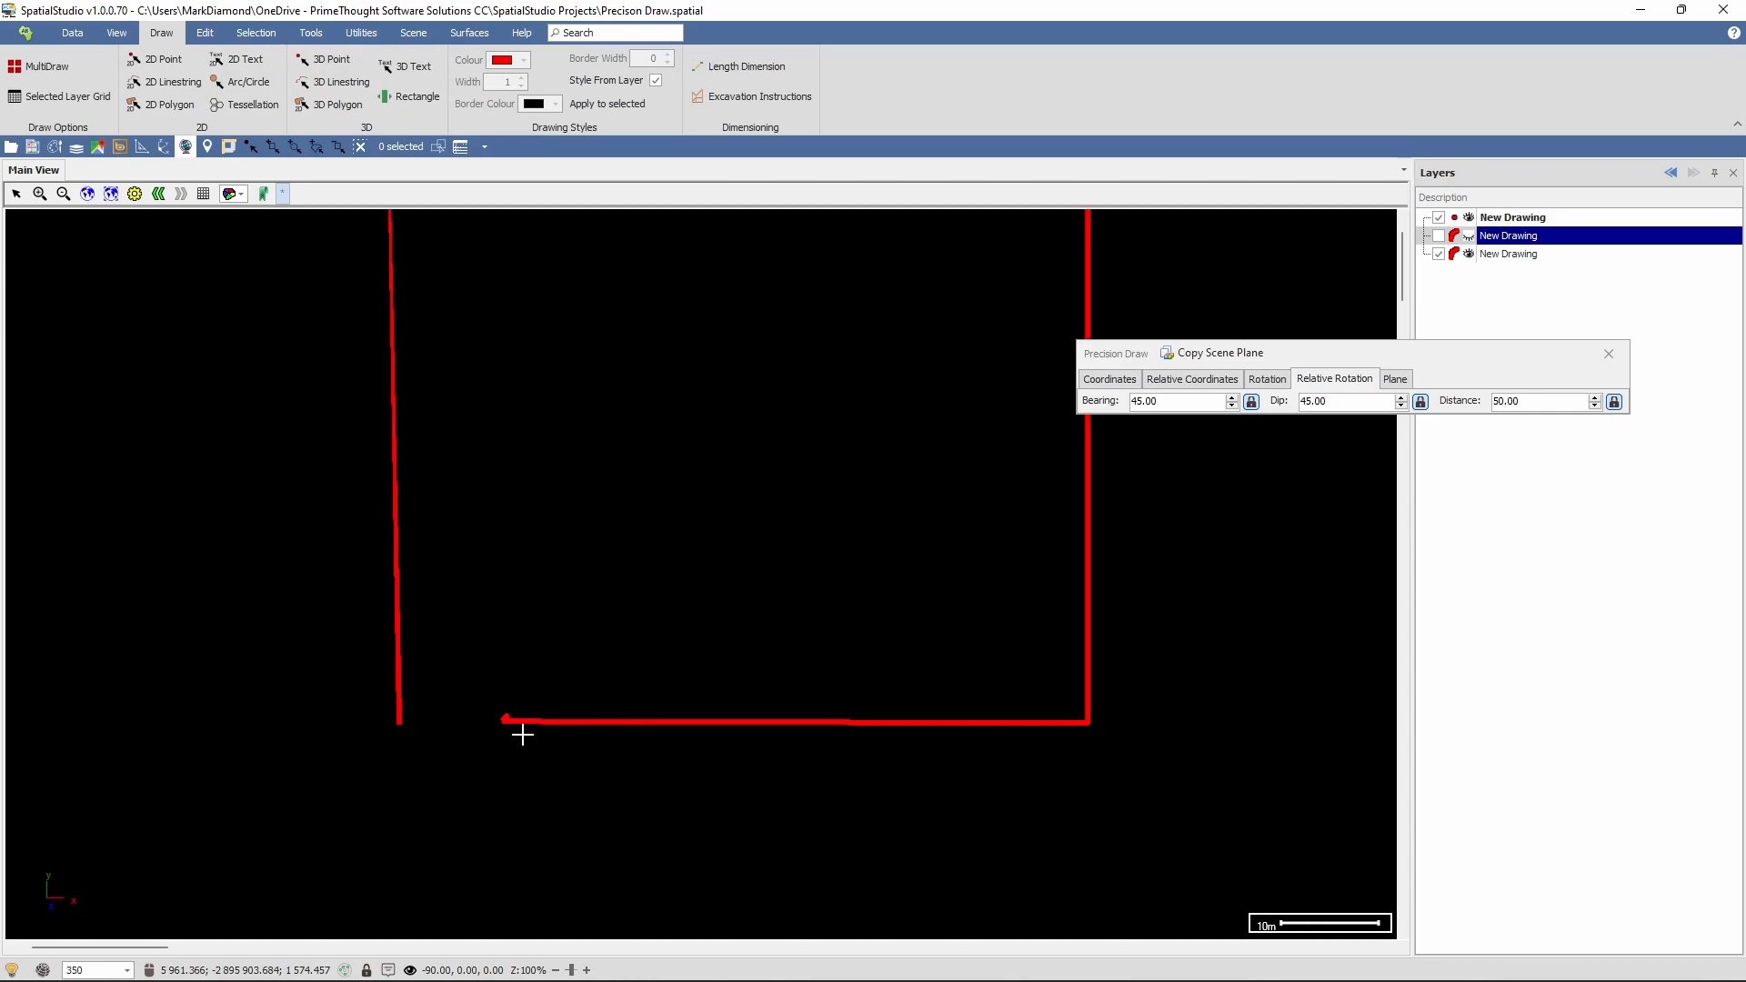
scroll(525, 740, "down", 1)
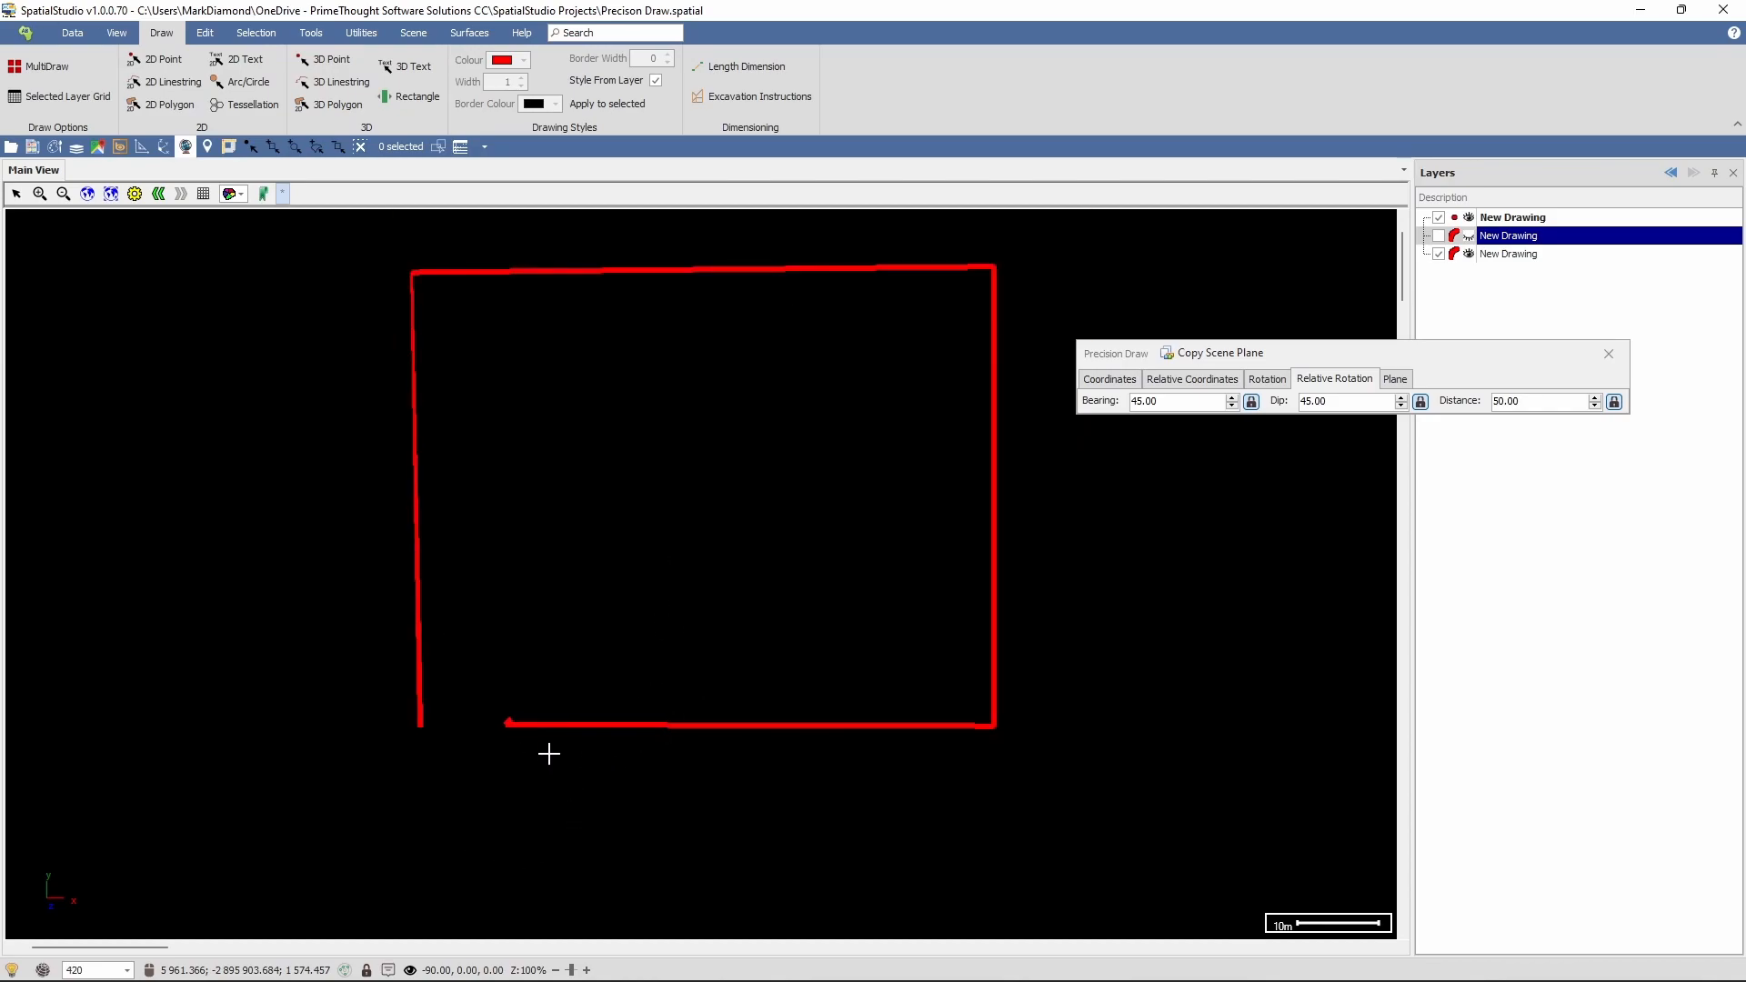
scroll(517, 730, "up", 1)
scroll(516, 730, "down", 1)
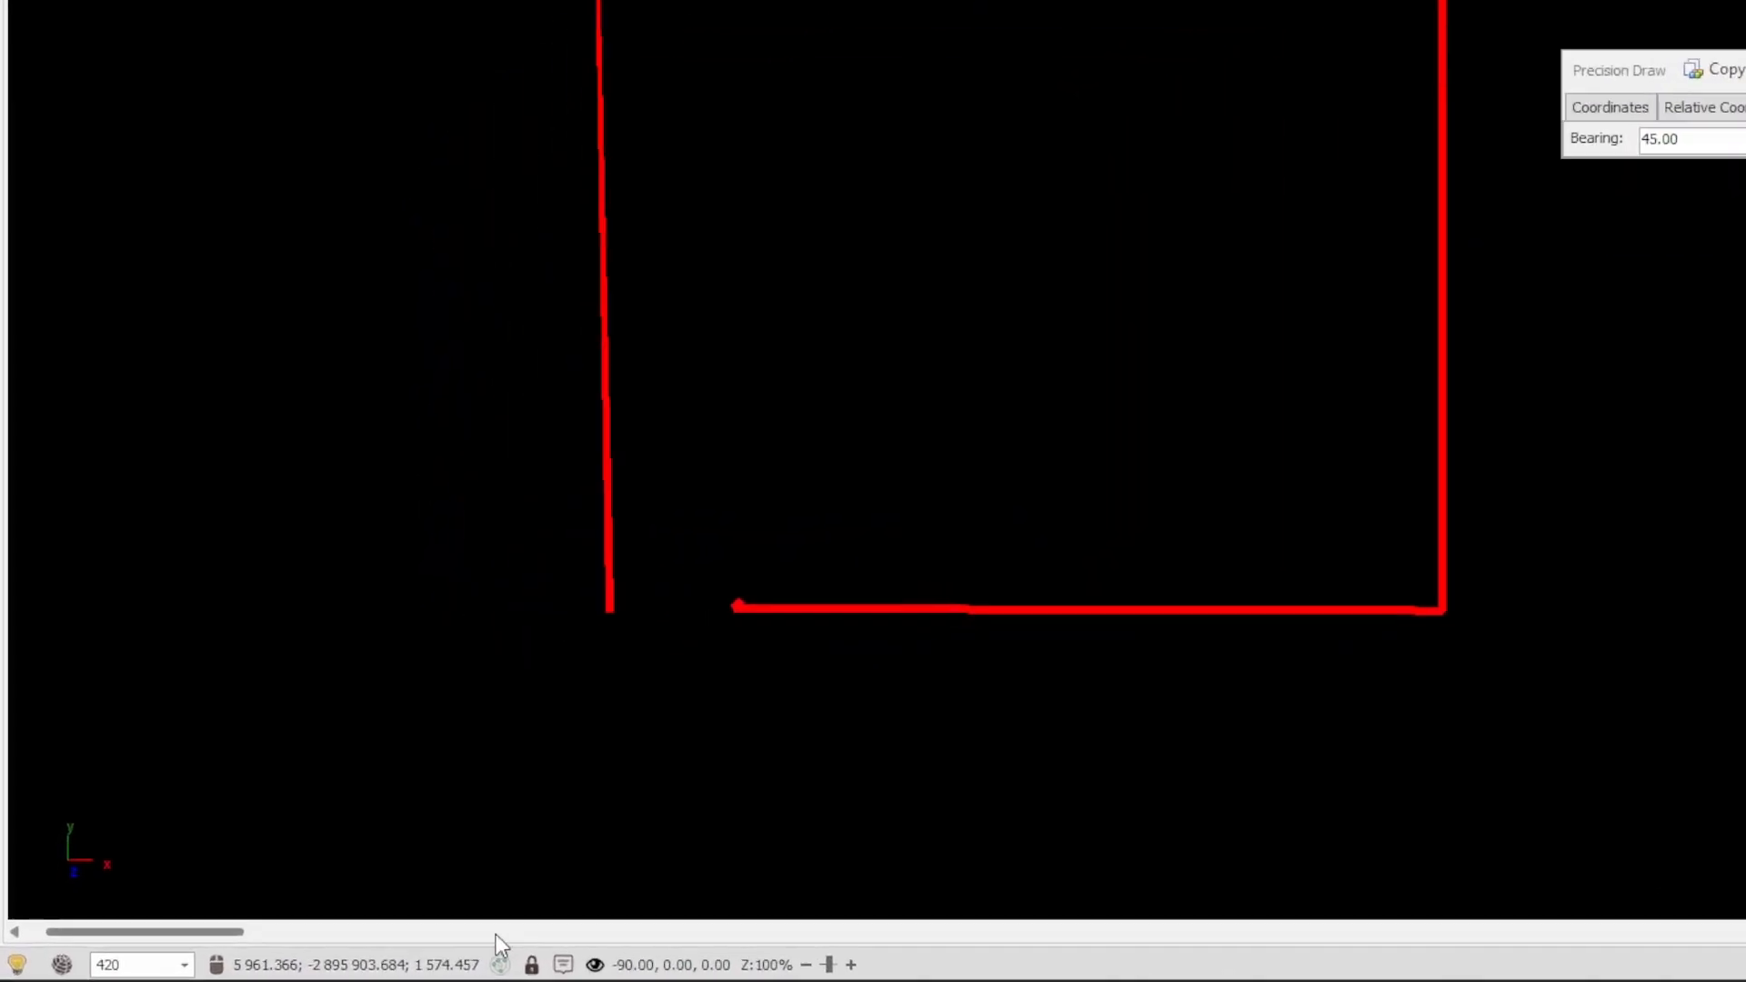
left_click(560, 964)
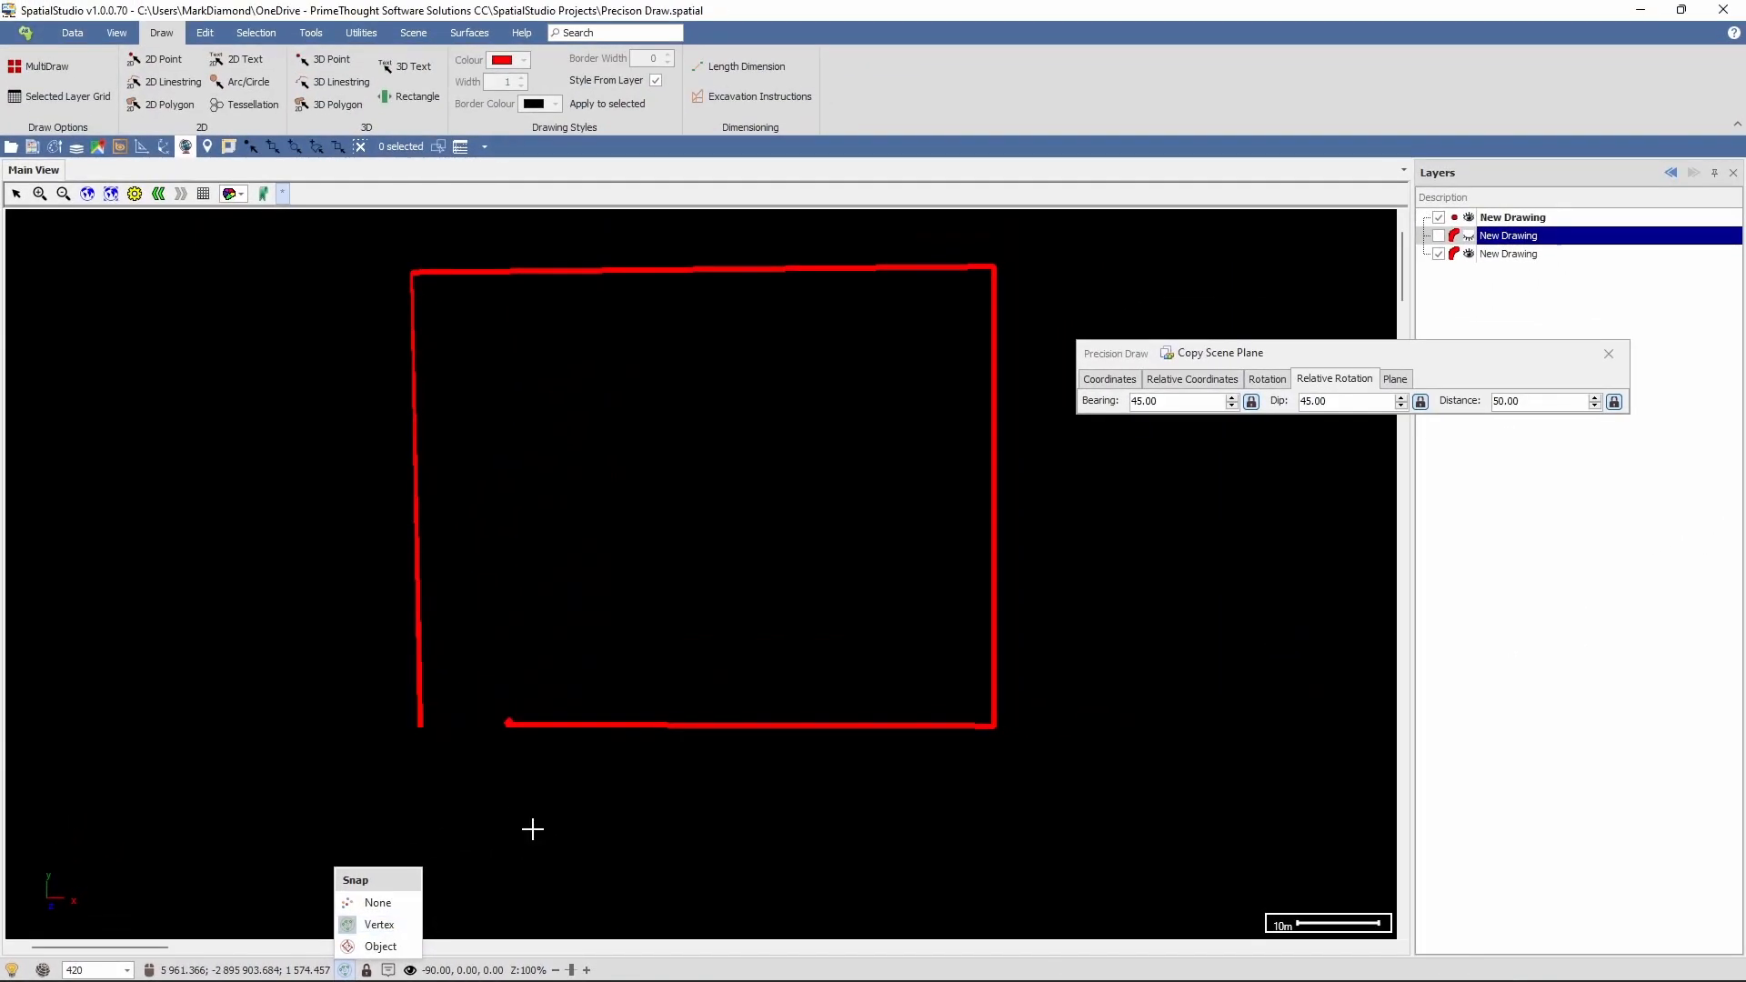
left_click(532, 827)
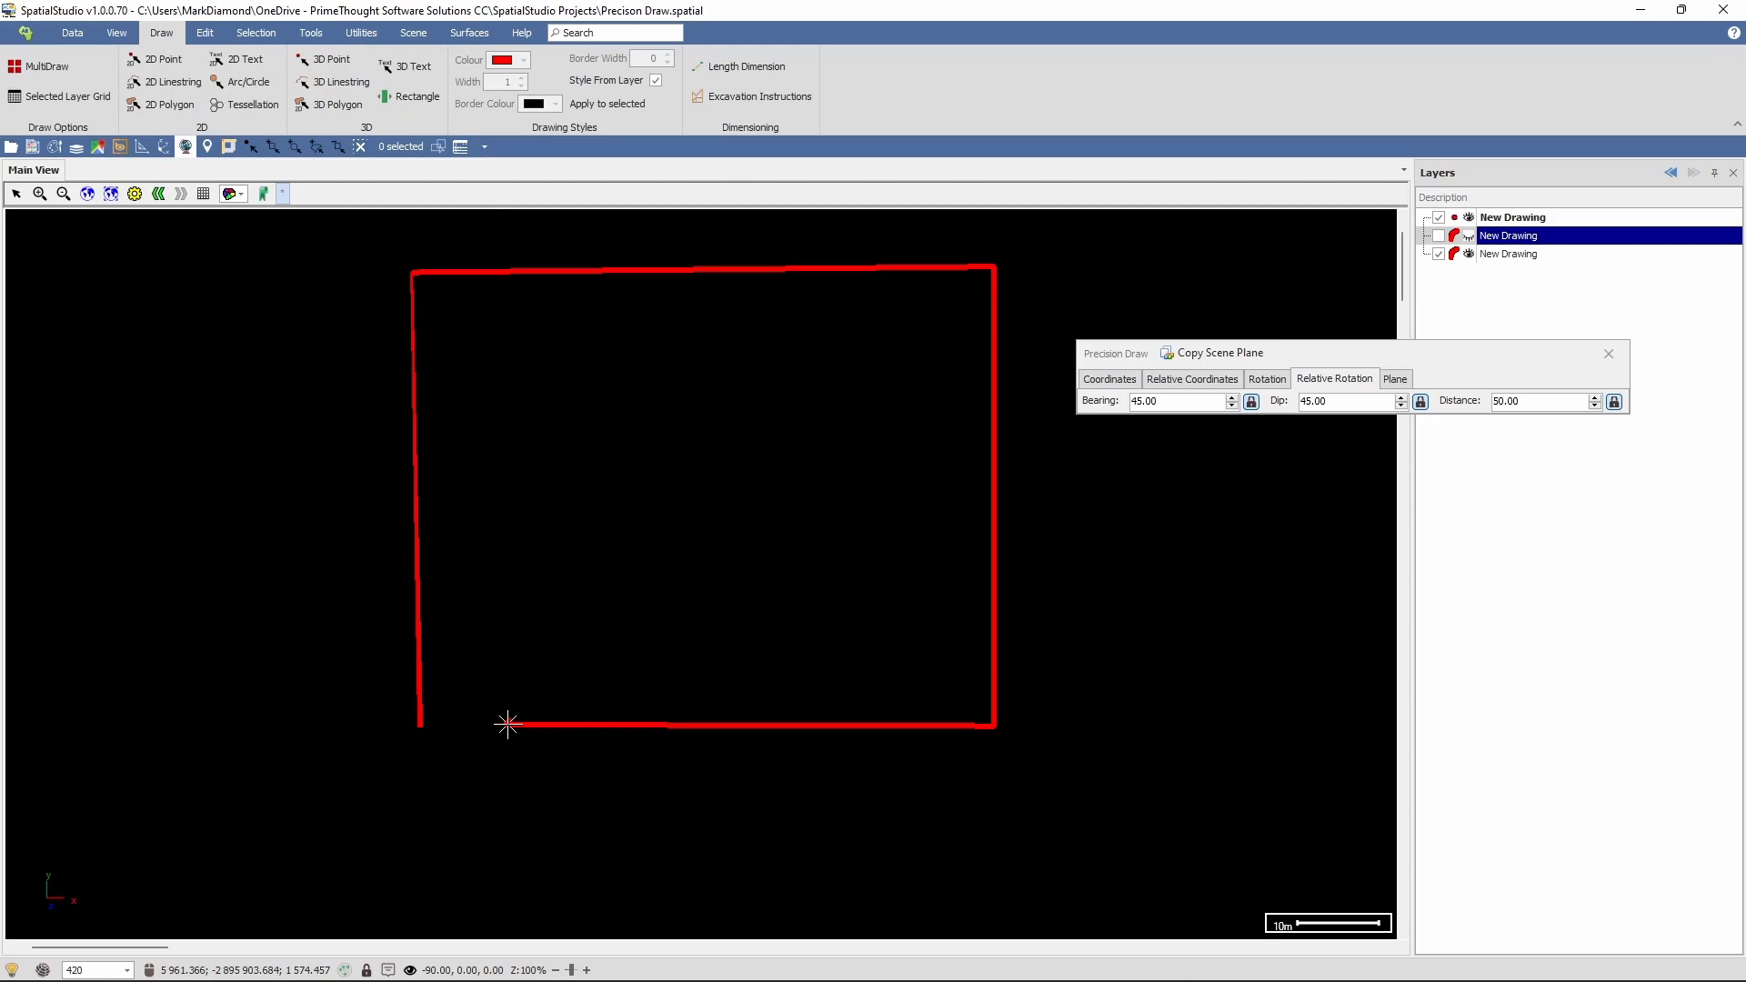
- Examine the new linestring's inclination relative to the open rectangle from an oblique 3D view
mouse_move(508, 724)
middle_mouse_down()
mouse_move(505, 748)
mouse_move(505, 715)
mouse_move(546, 738)
middle_mouse_up()
scroll(545, 739, "down", 1)
scroll(594, 743, "down", 3)
scroll(583, 744, "up", 3)
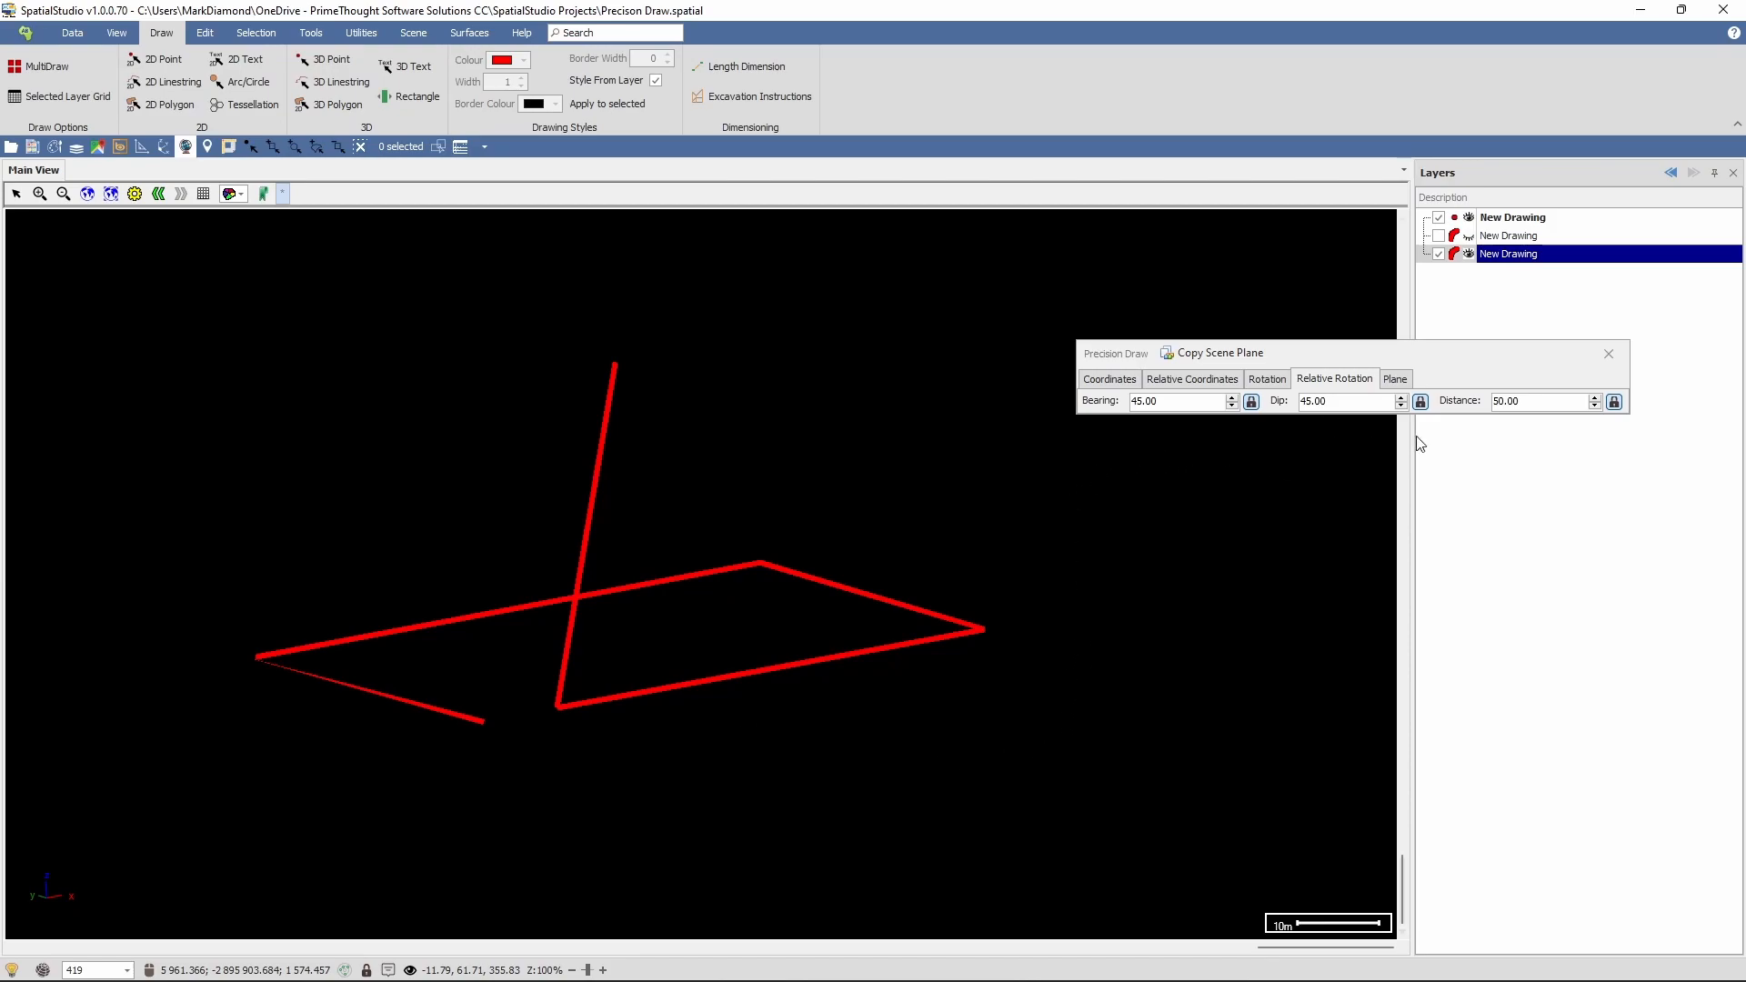
scroll(564, 743, "down", 2)
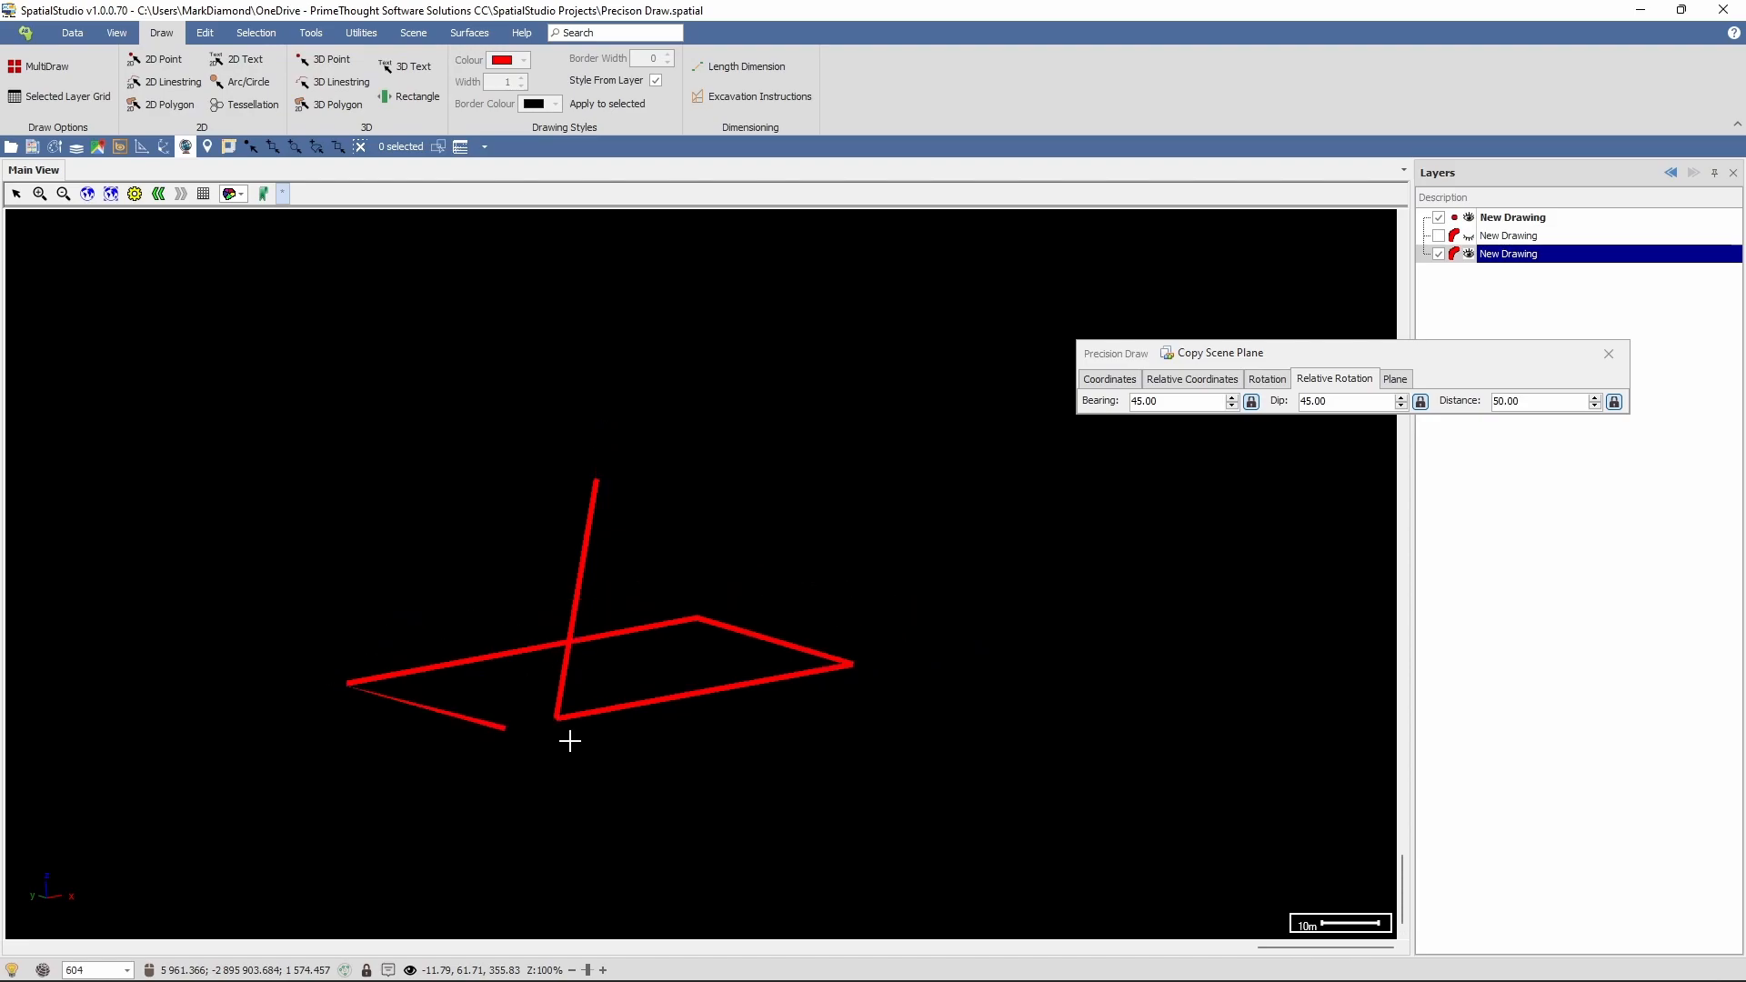
scroll(582, 724, "up", 2)
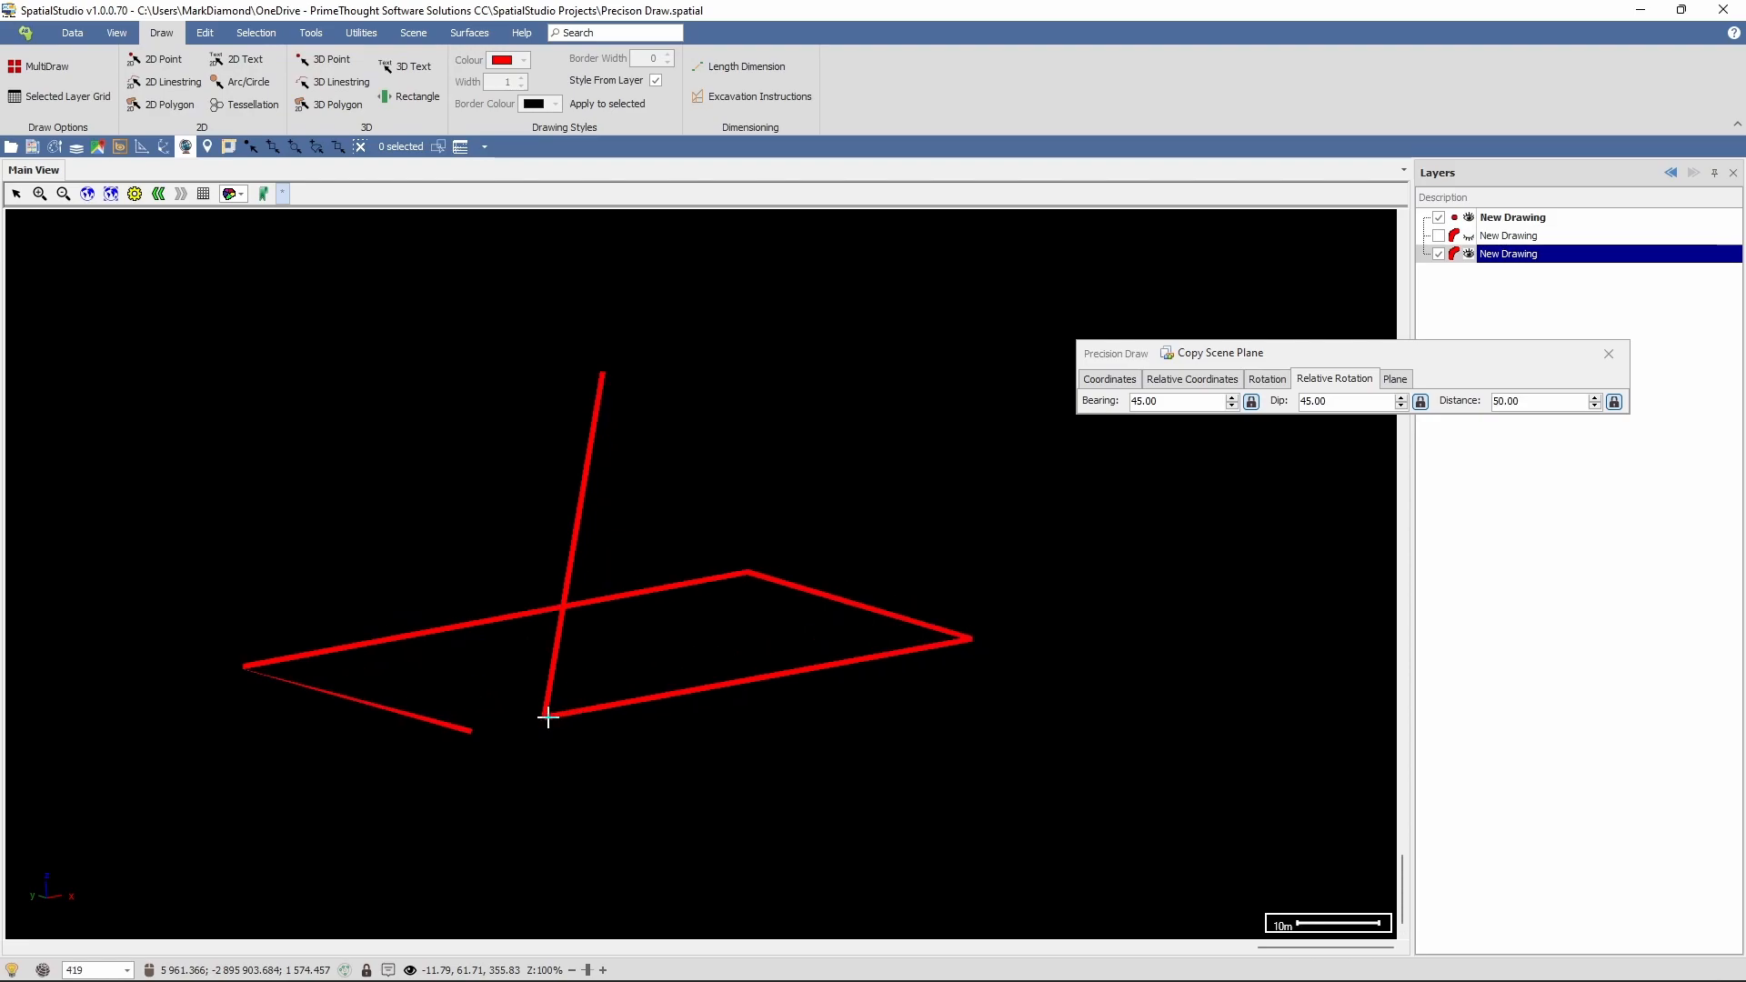
scroll(541, 714, "up", 1)
scroll(537, 733, "up", 1)
mouse_move(534, 737)
middle_mouse_down()
mouse_move(511, 697)
mouse_move(464, 693)
middle_mouse_up()
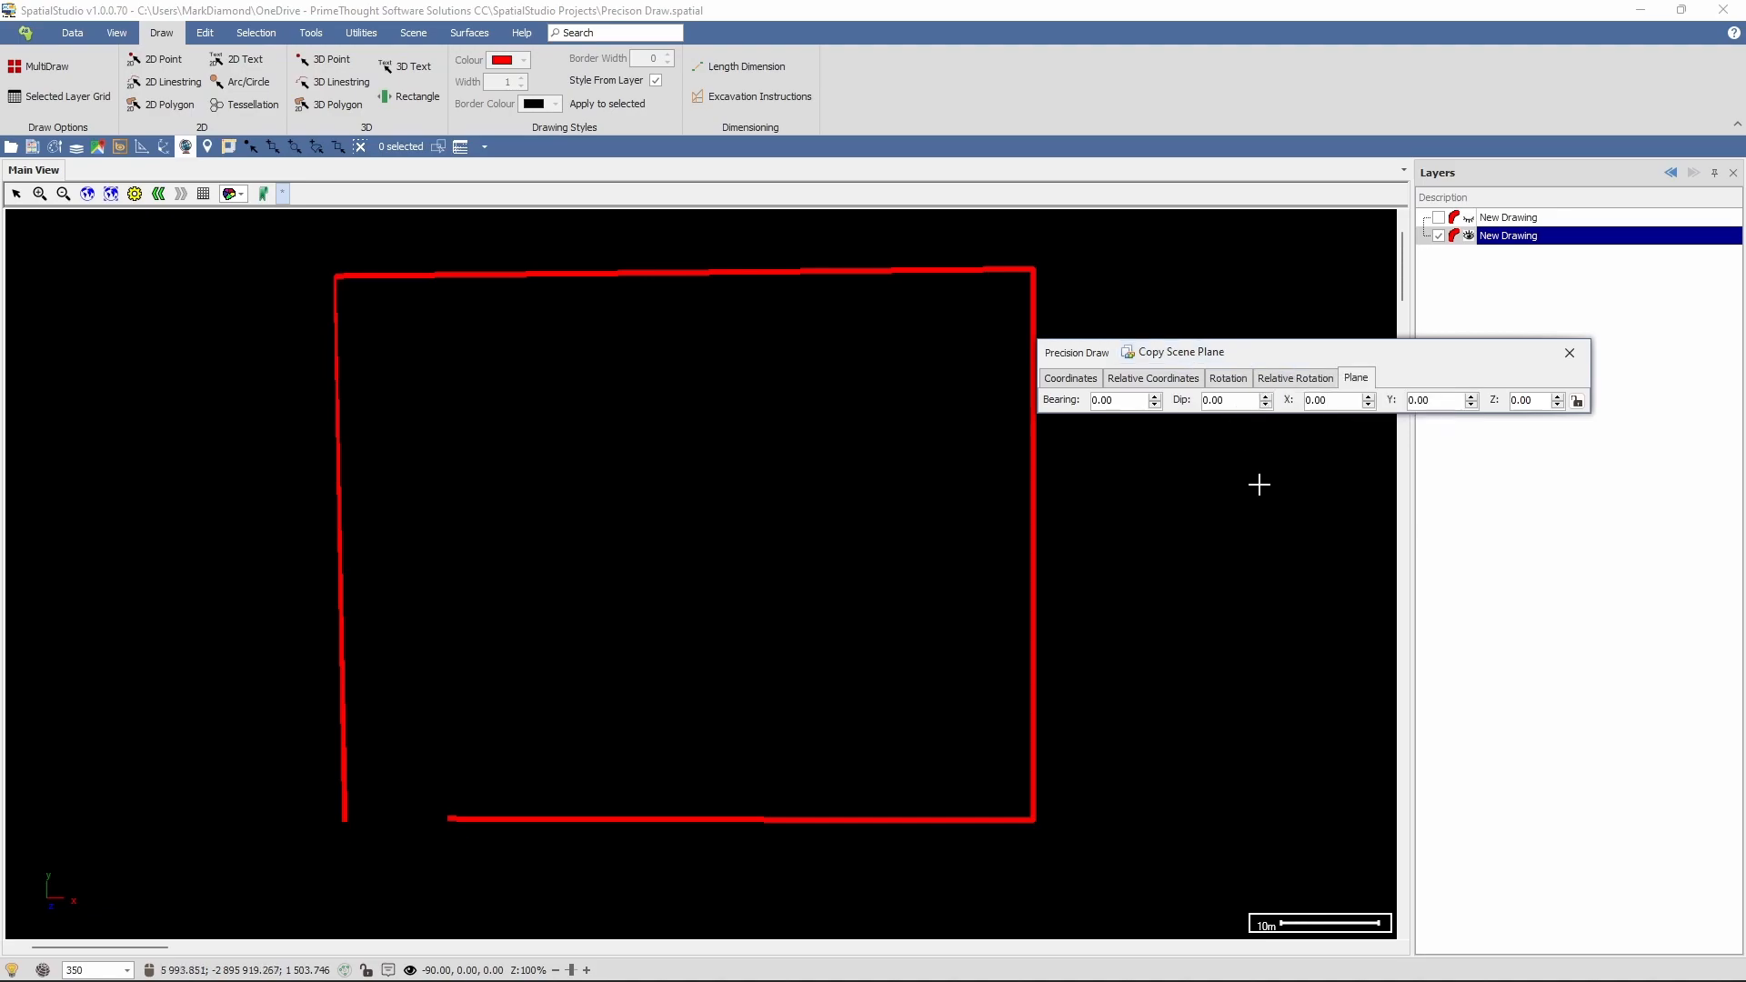
- Copy the scene plane into the Precision Draw plane values and lock the plane
left_click_drag(1307, 351, 1351, 352)
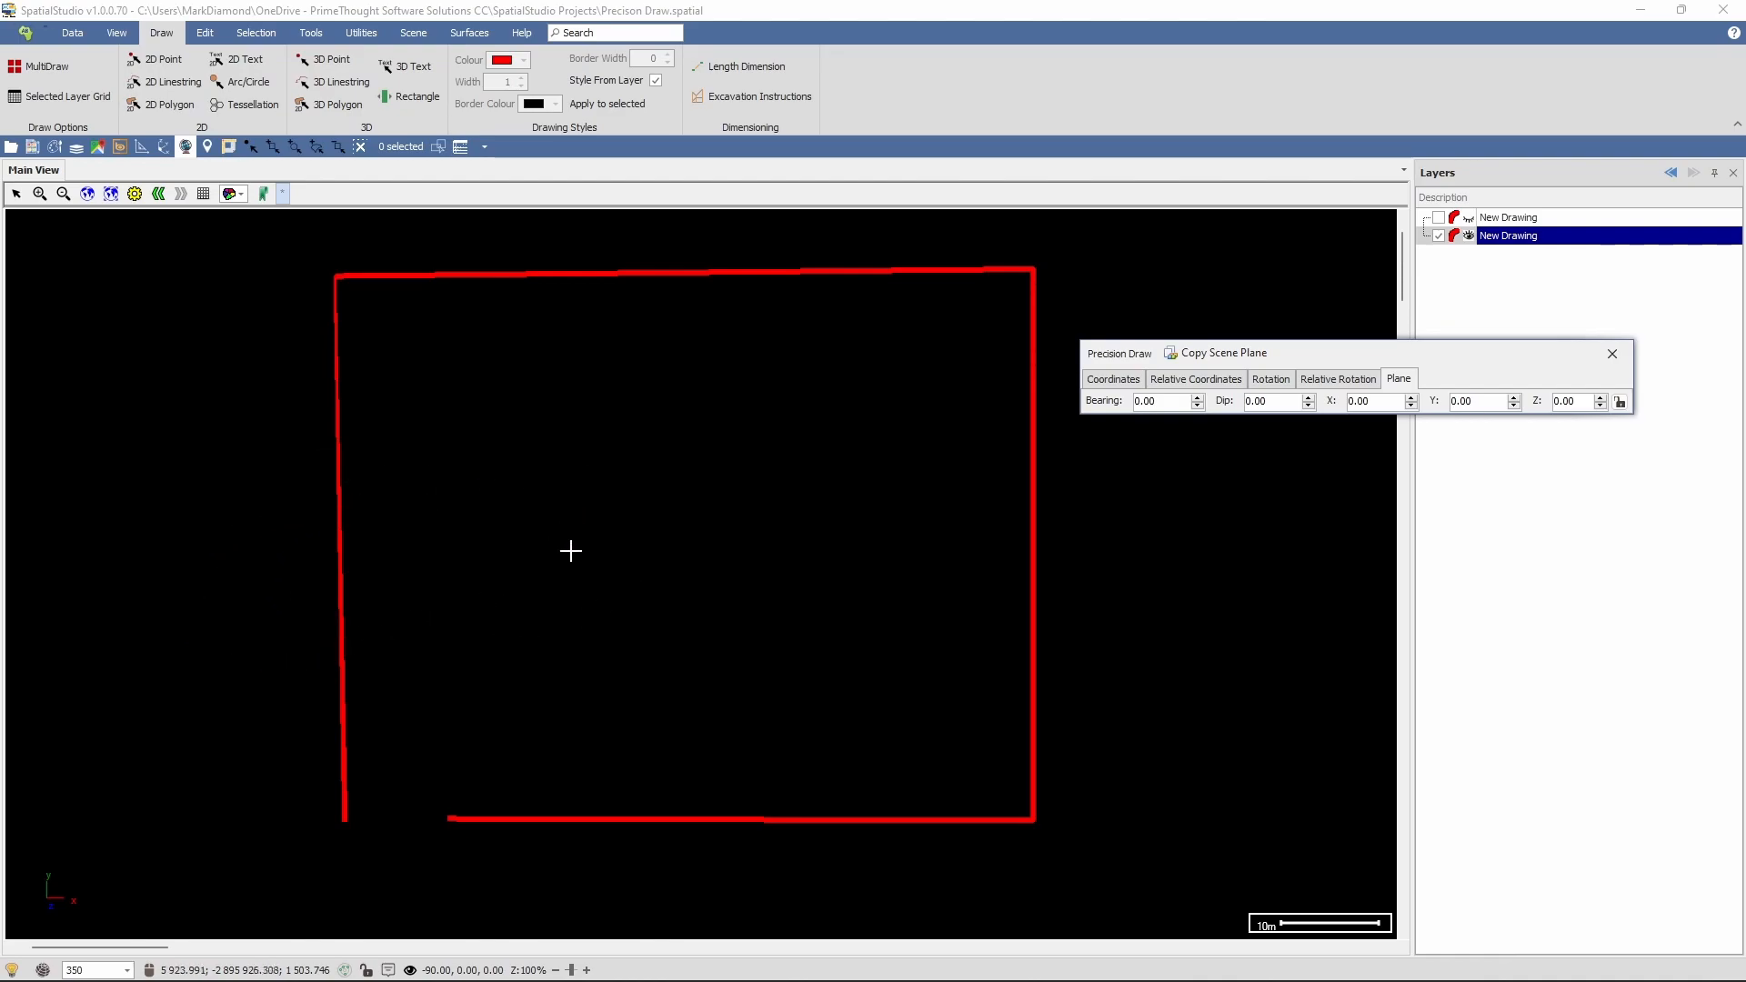
left_click(1234, 362)
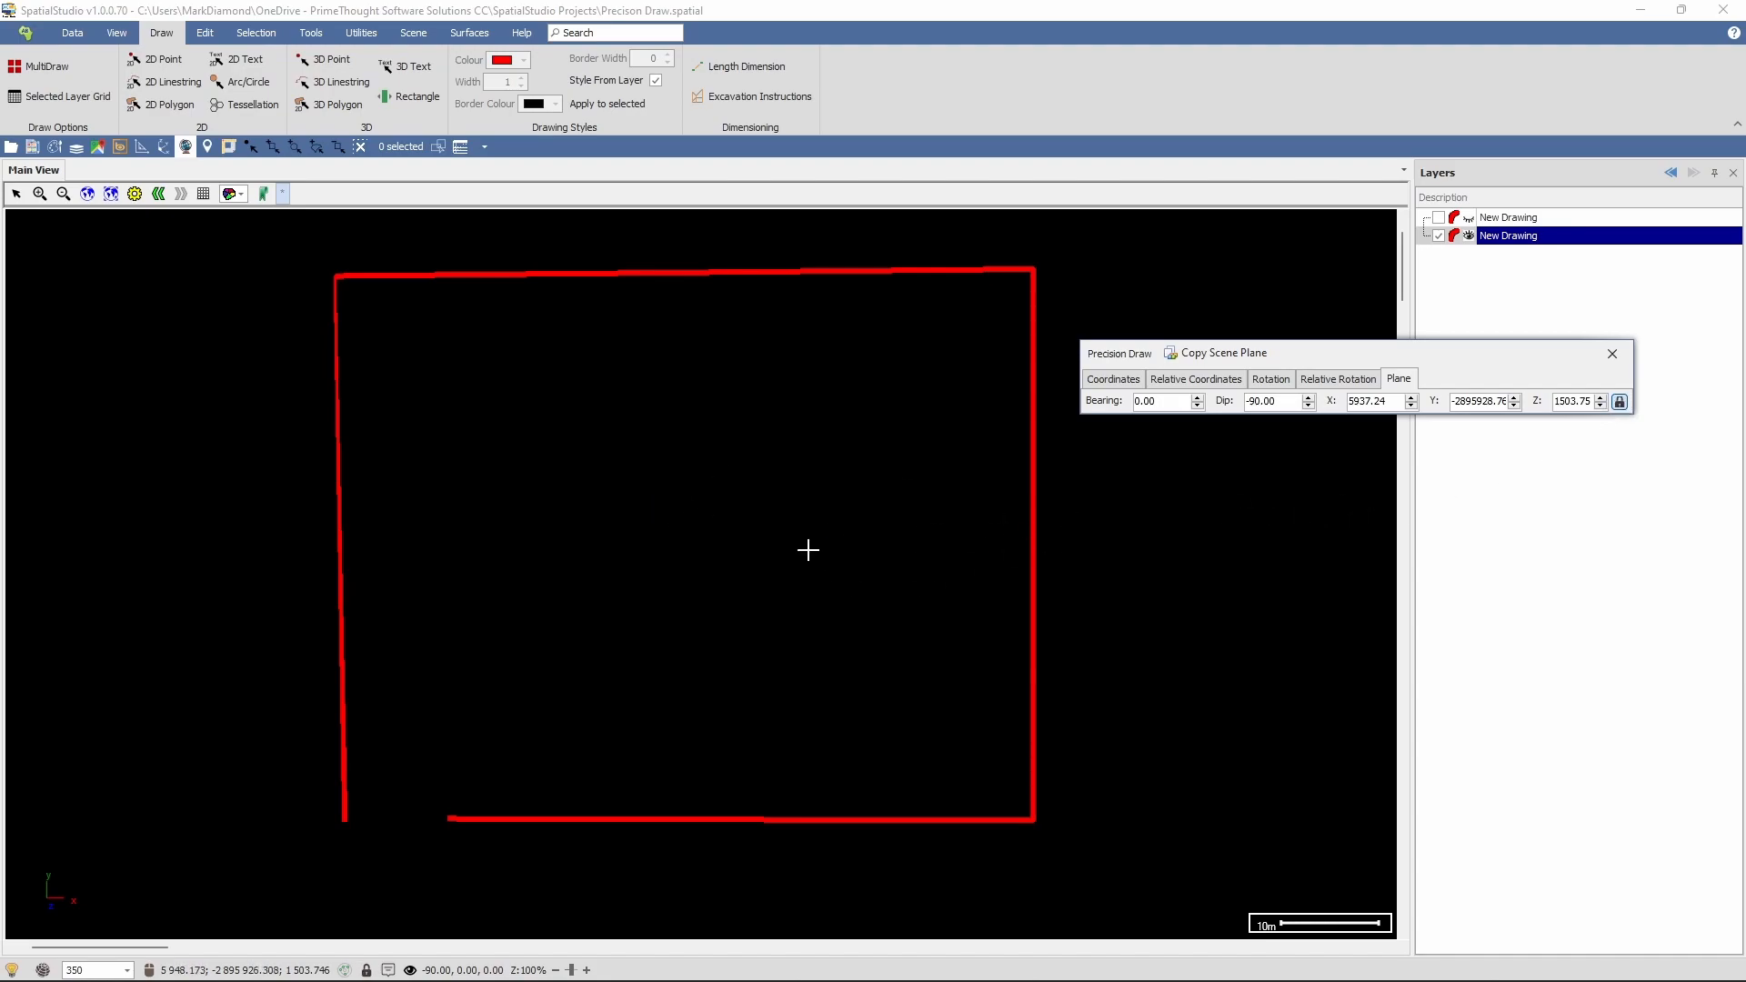
- Draw a five-vertex 3D linestring on the locked plane from an oblique view, and add it to a new layer
scroll(502, 470, "down", 1)
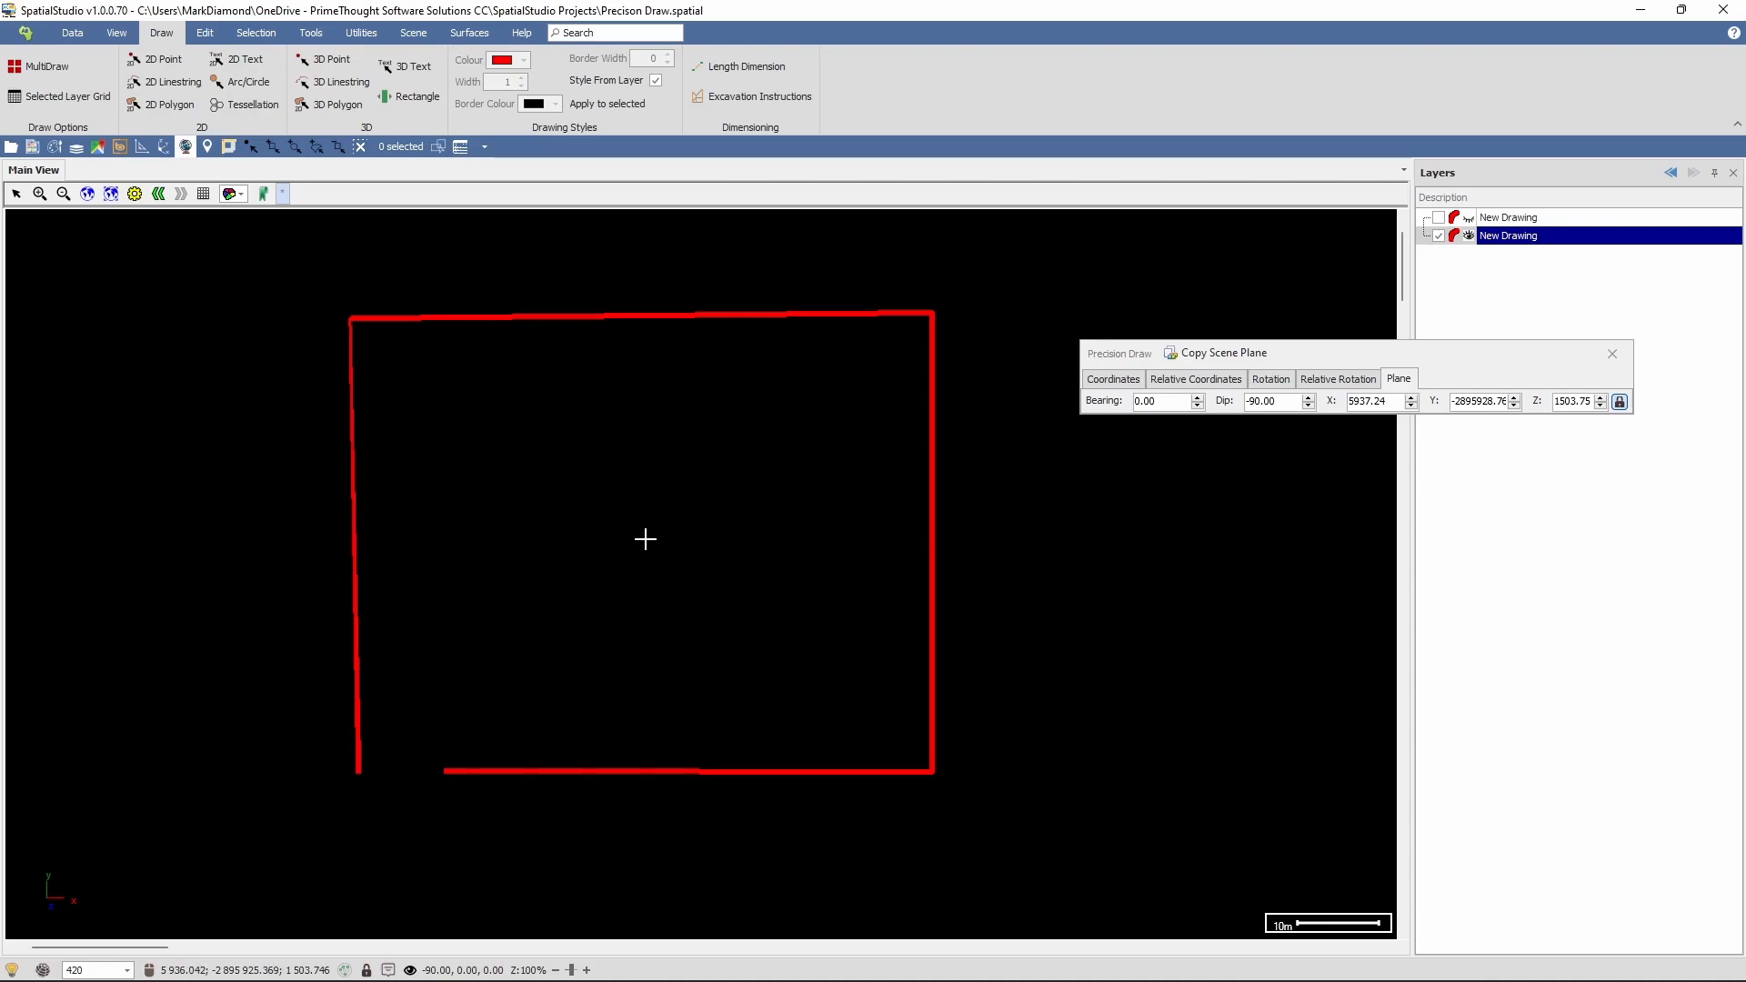
middle_click_drag(644, 540, 498, 669)
scroll(496, 631, "down", 2)
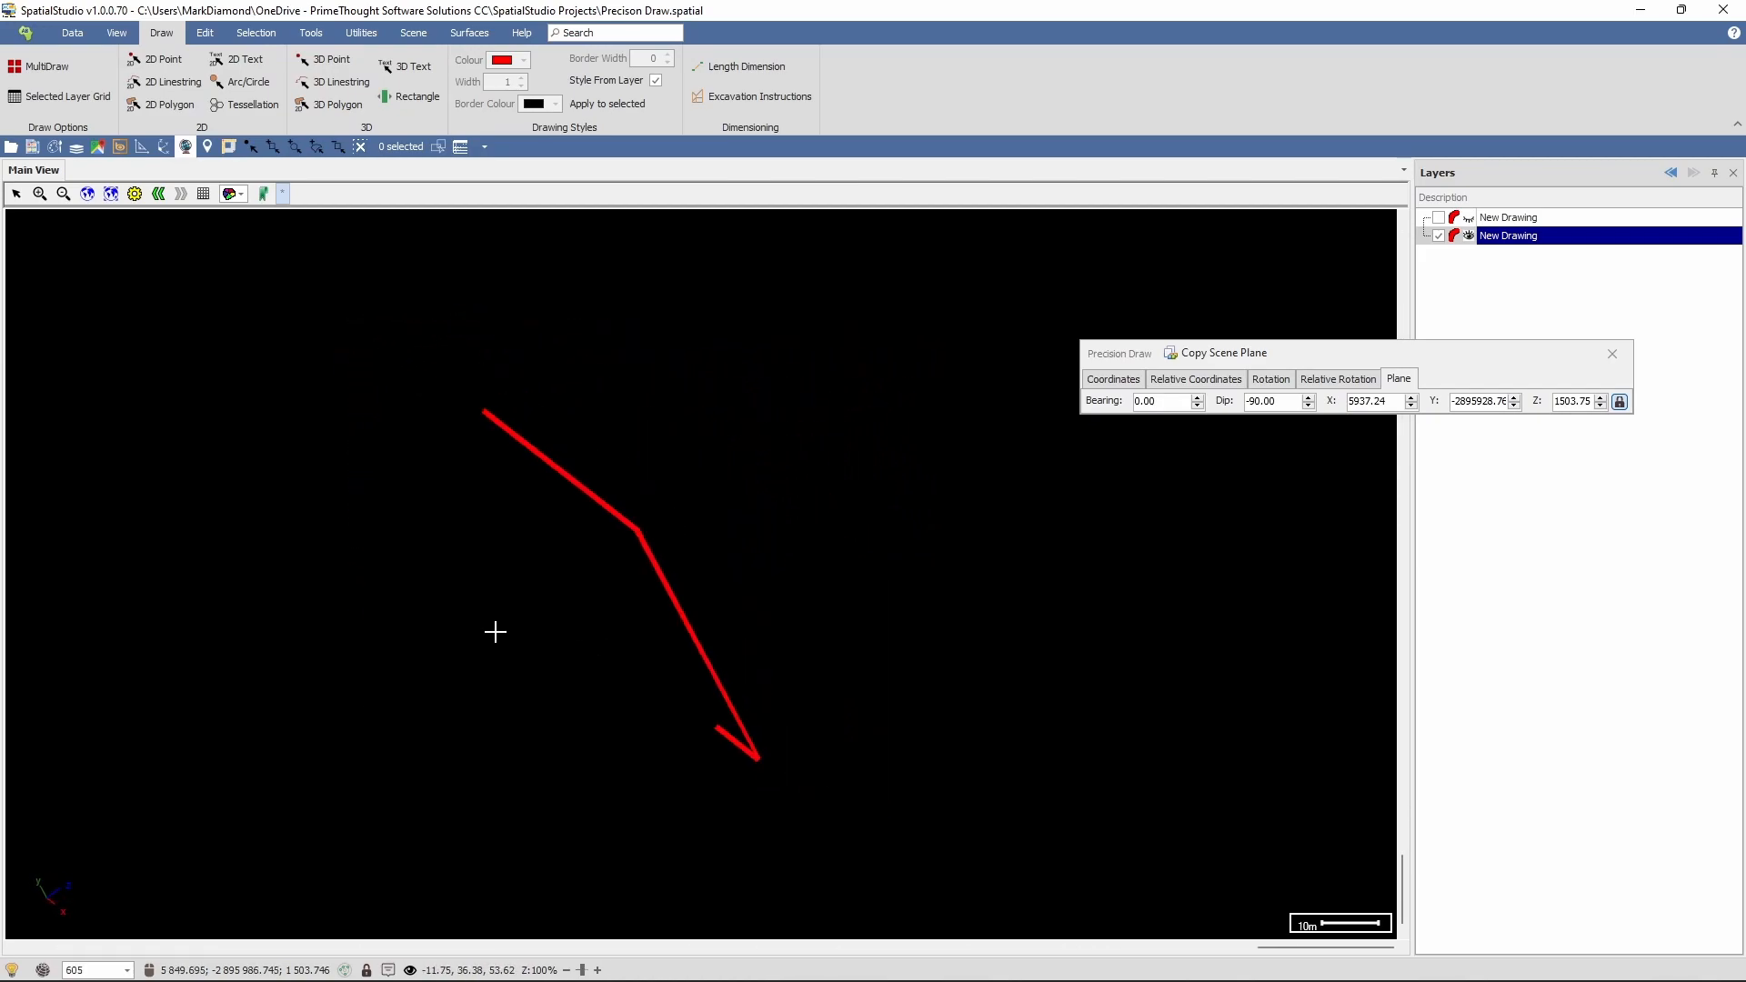
scroll(495, 631, "up", 1)
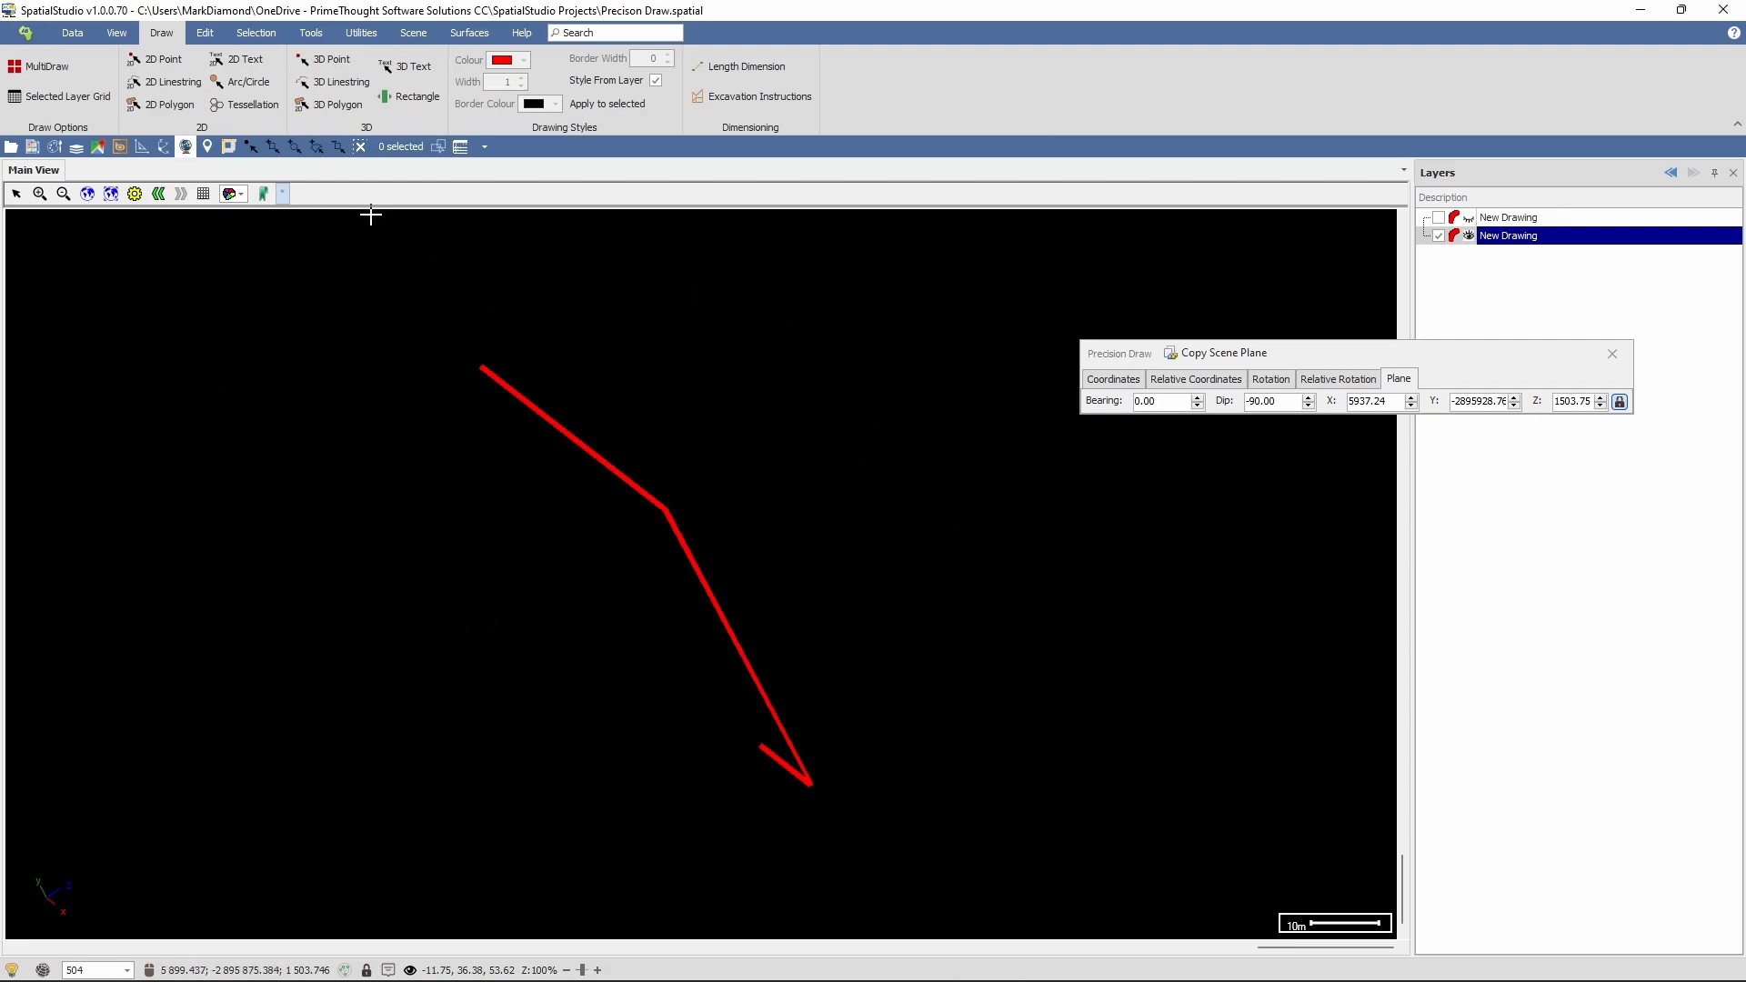
left_click(329, 82)
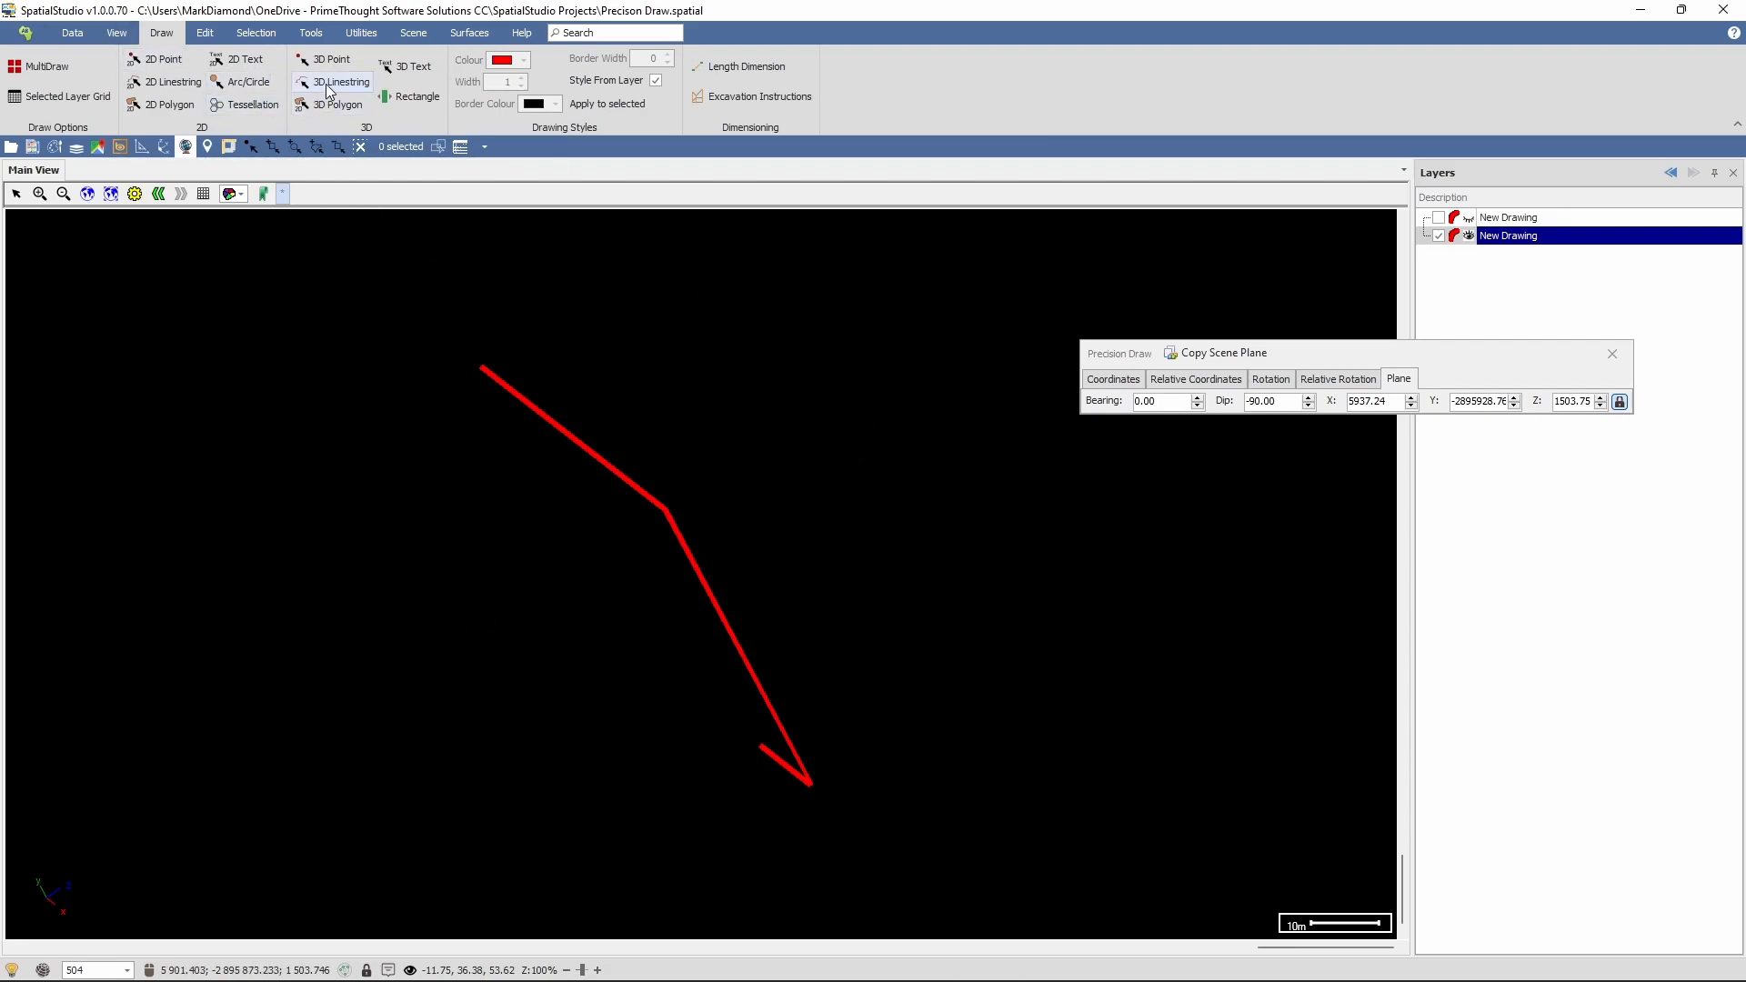
left_click(369, 596)
left_click(521, 544)
left_click(615, 631)
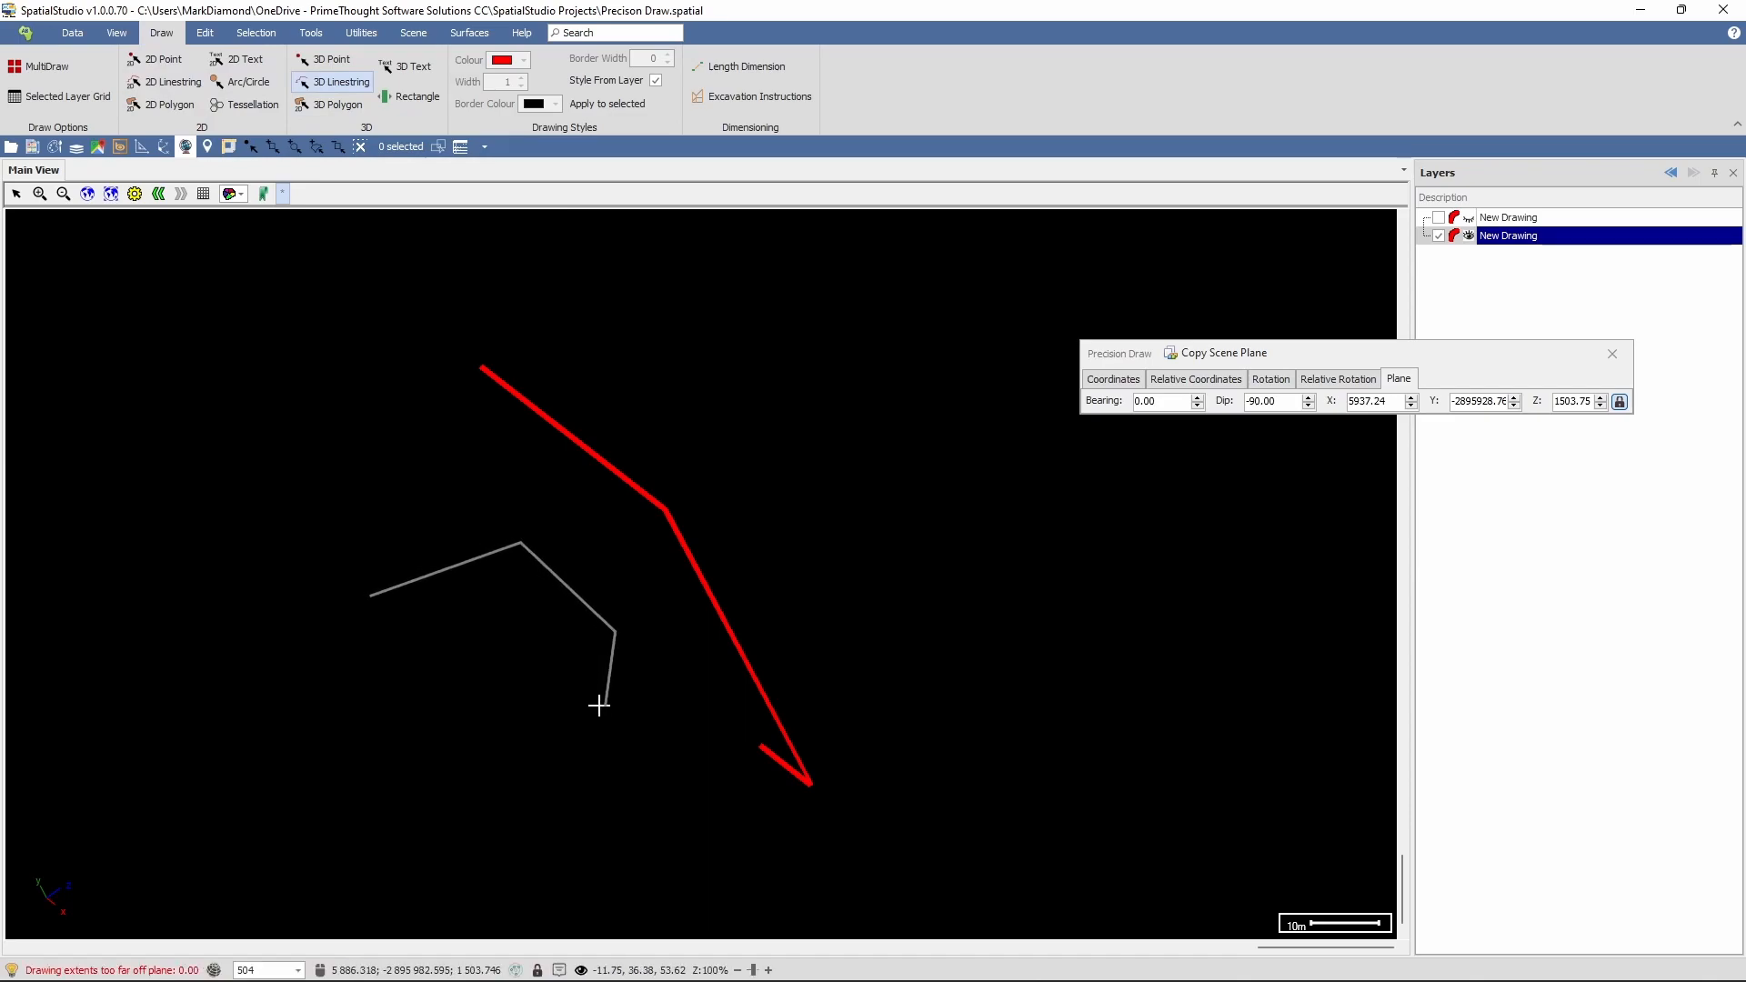
left_click(465, 714)
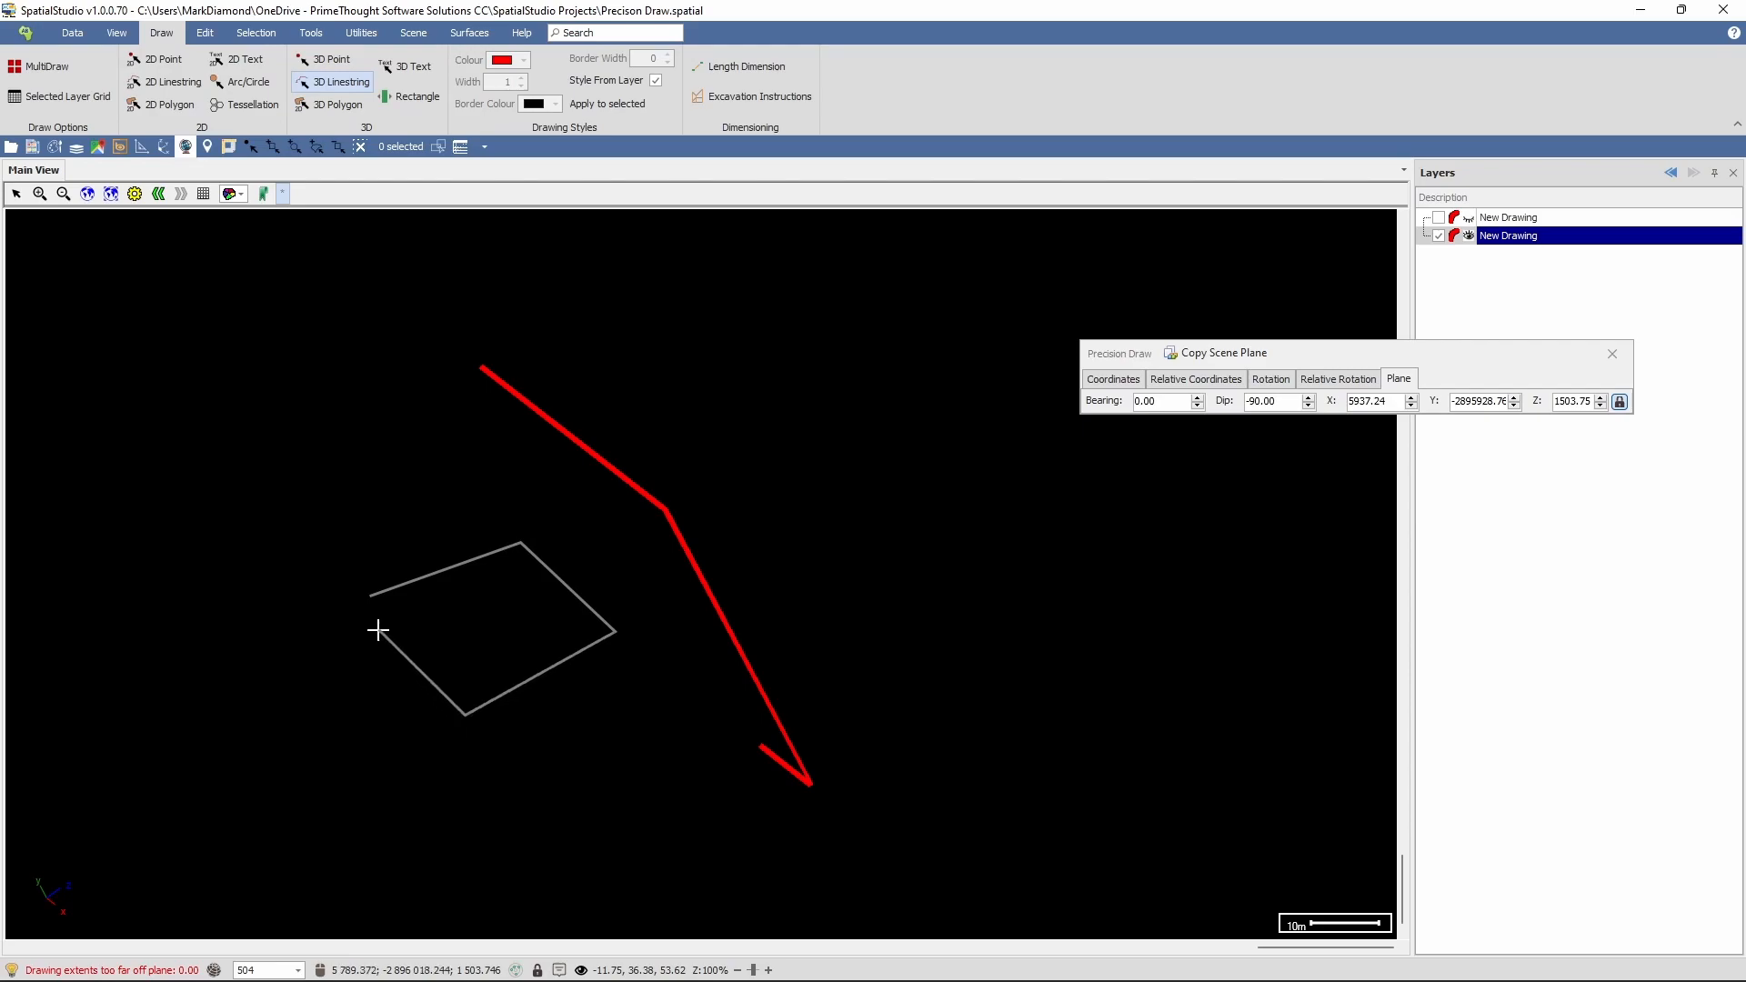
double_click(375, 629)
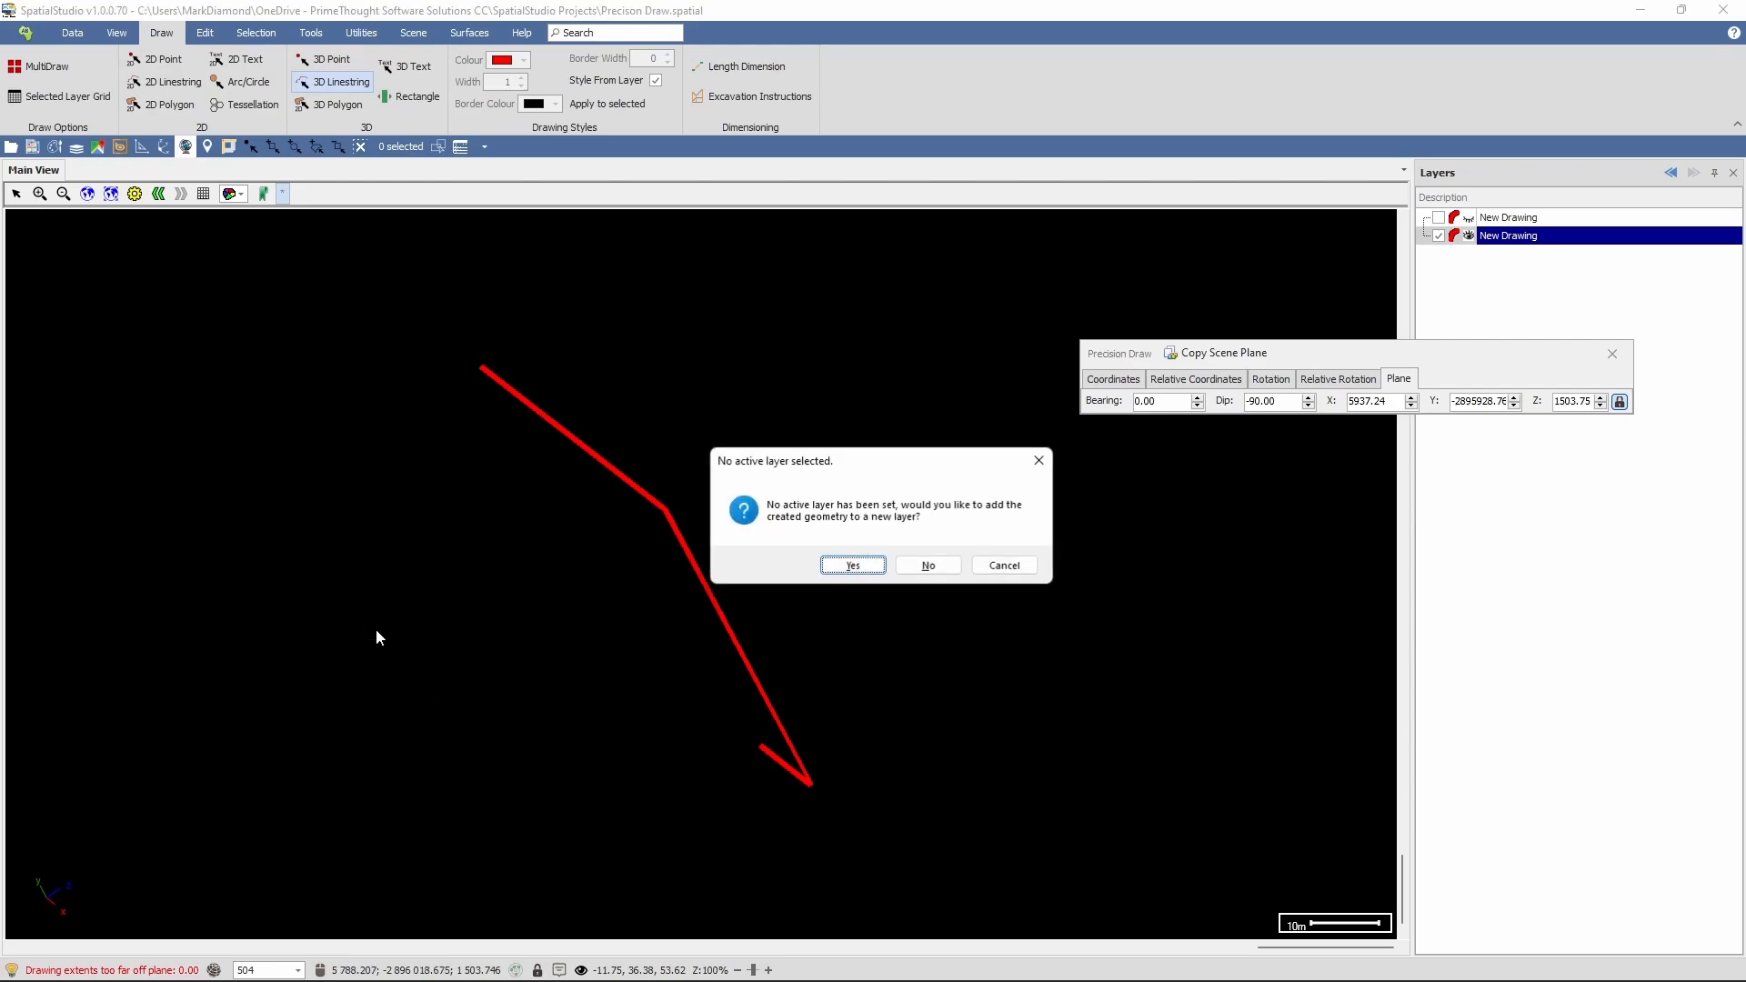
left_click(842, 565)
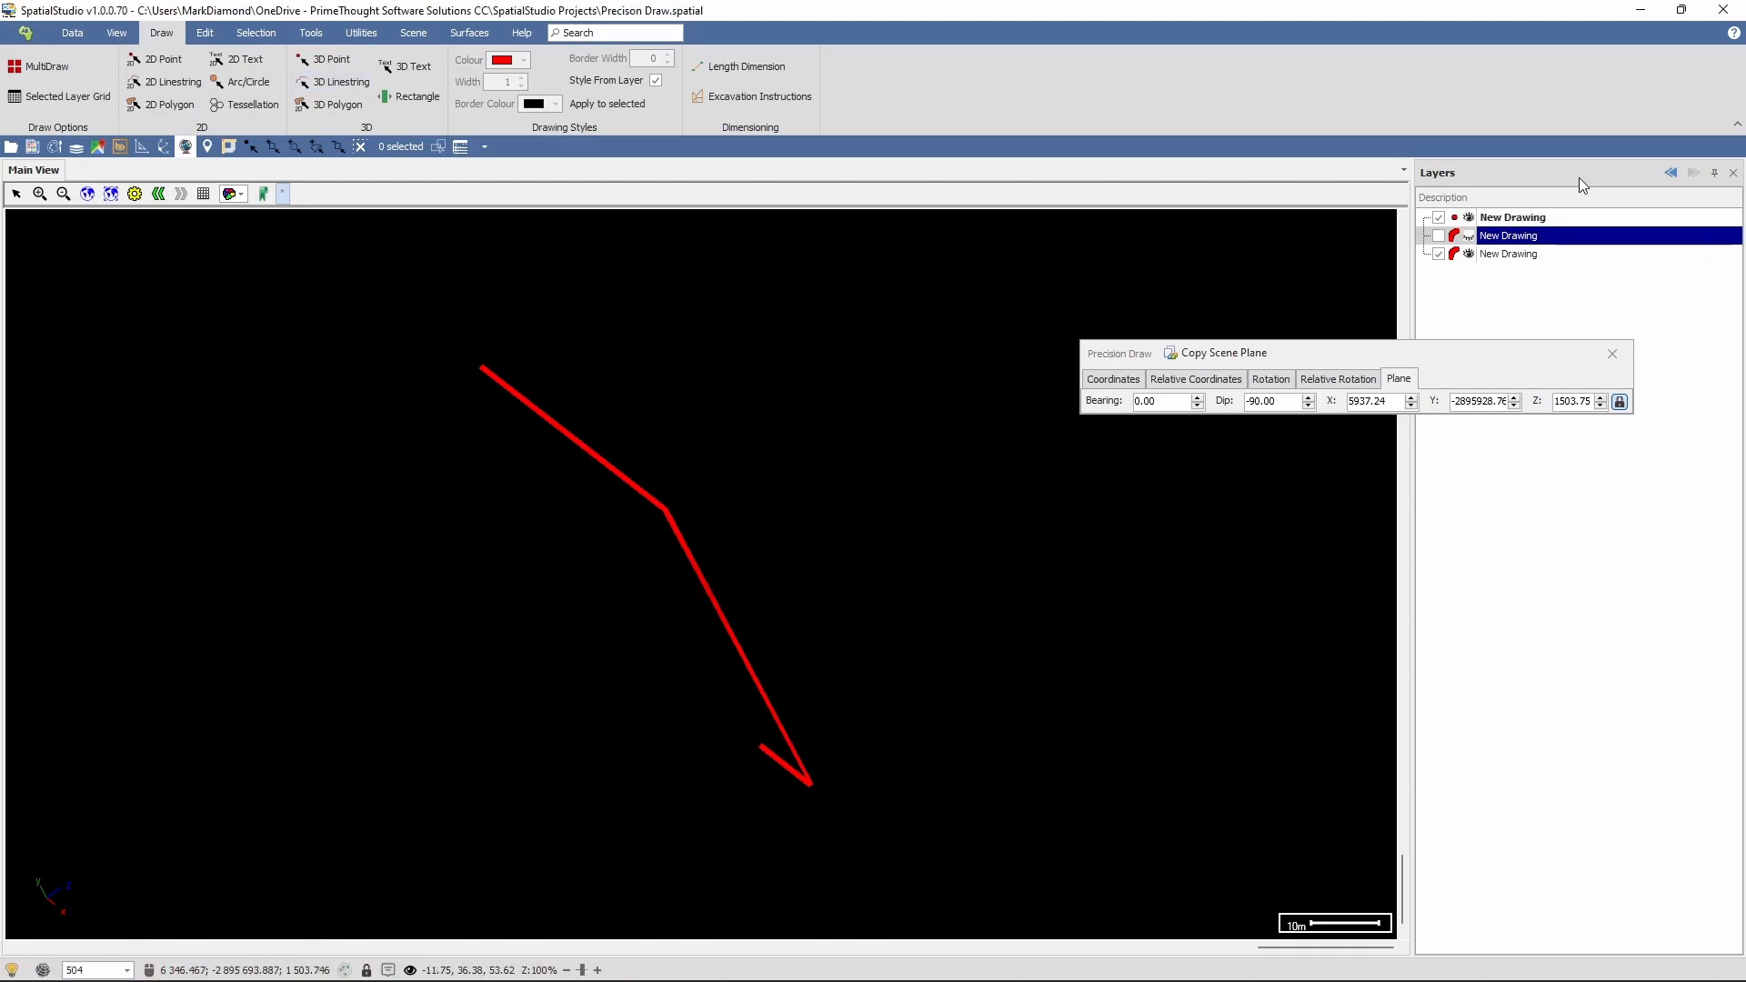
- Examine the new linestring against the open rectangle in plan and tilted views to check that it lies on the locked plane
left_click(1537, 220)
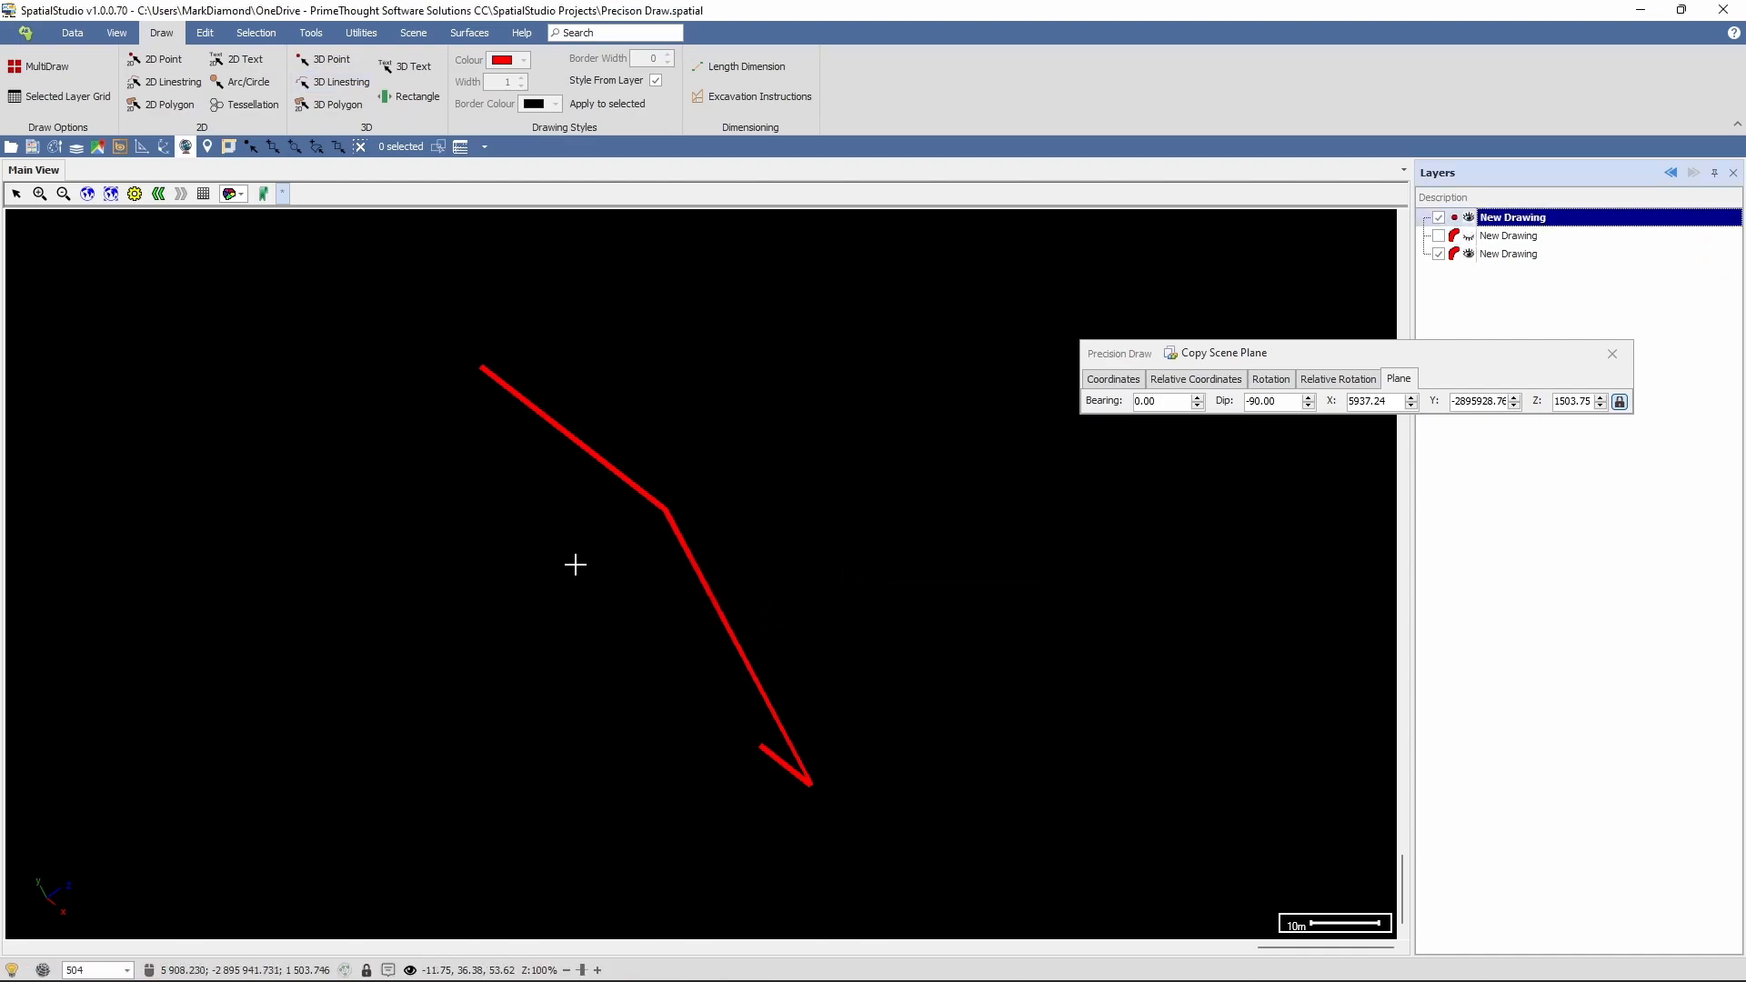
scroll(503, 663, "up", 1)
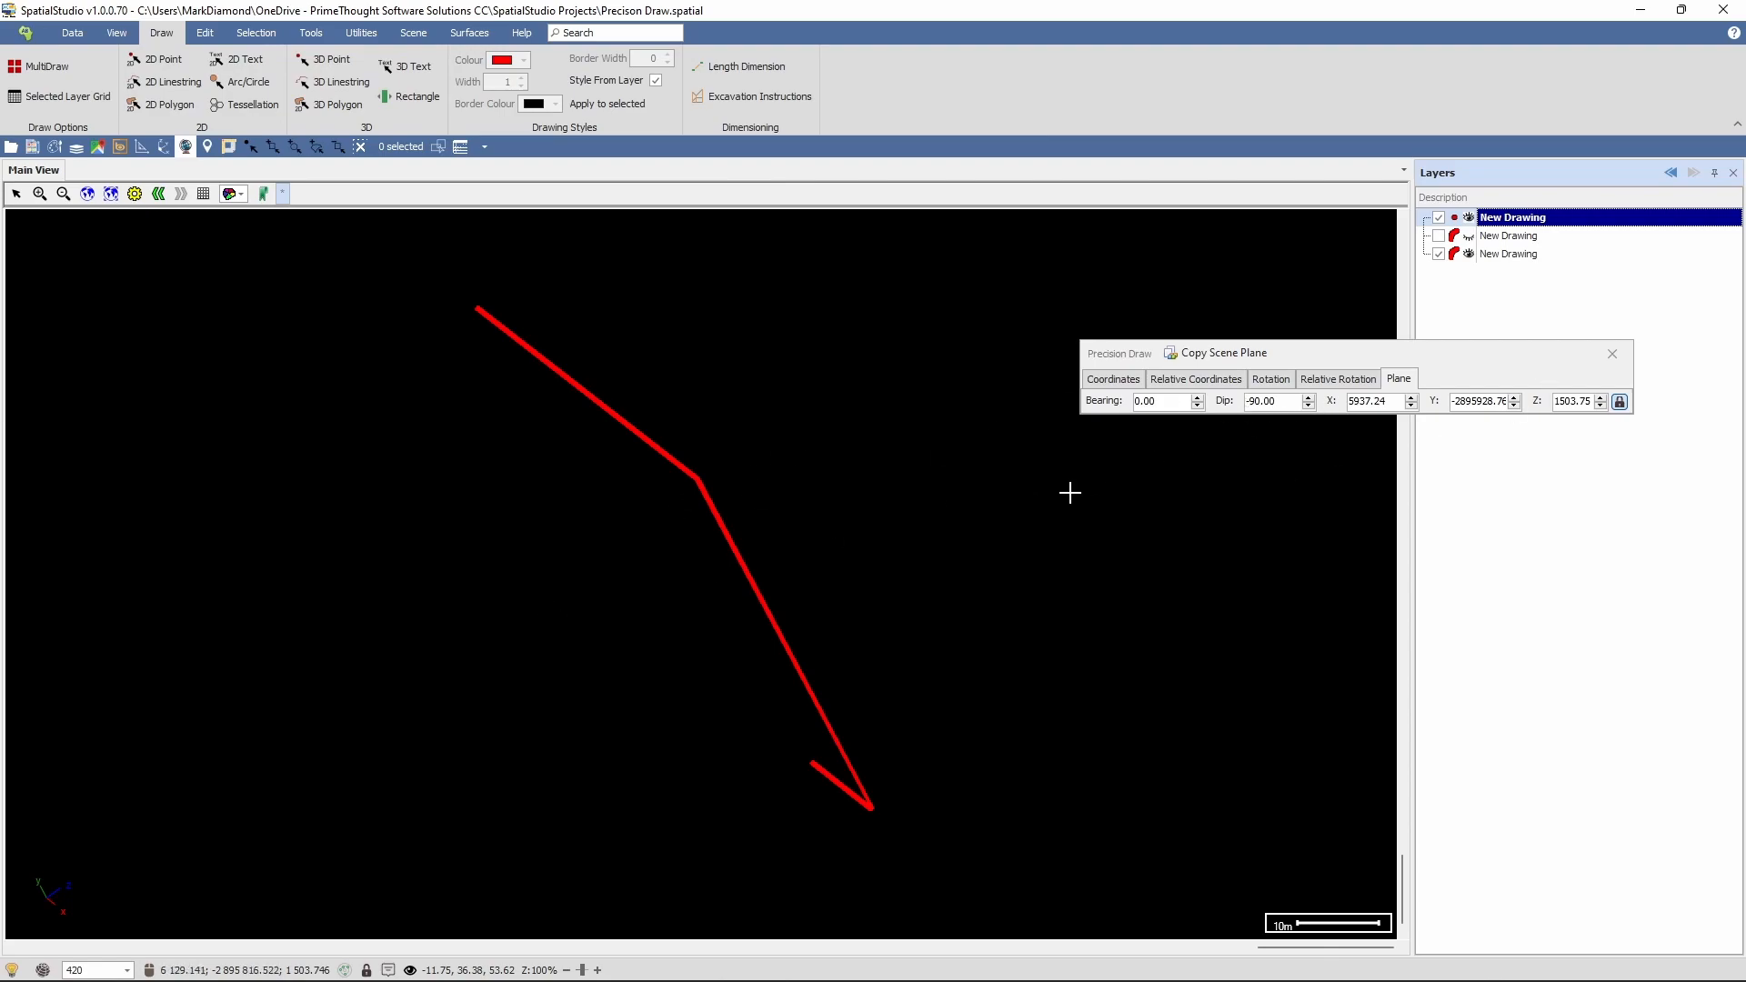
left_click(1501, 255)
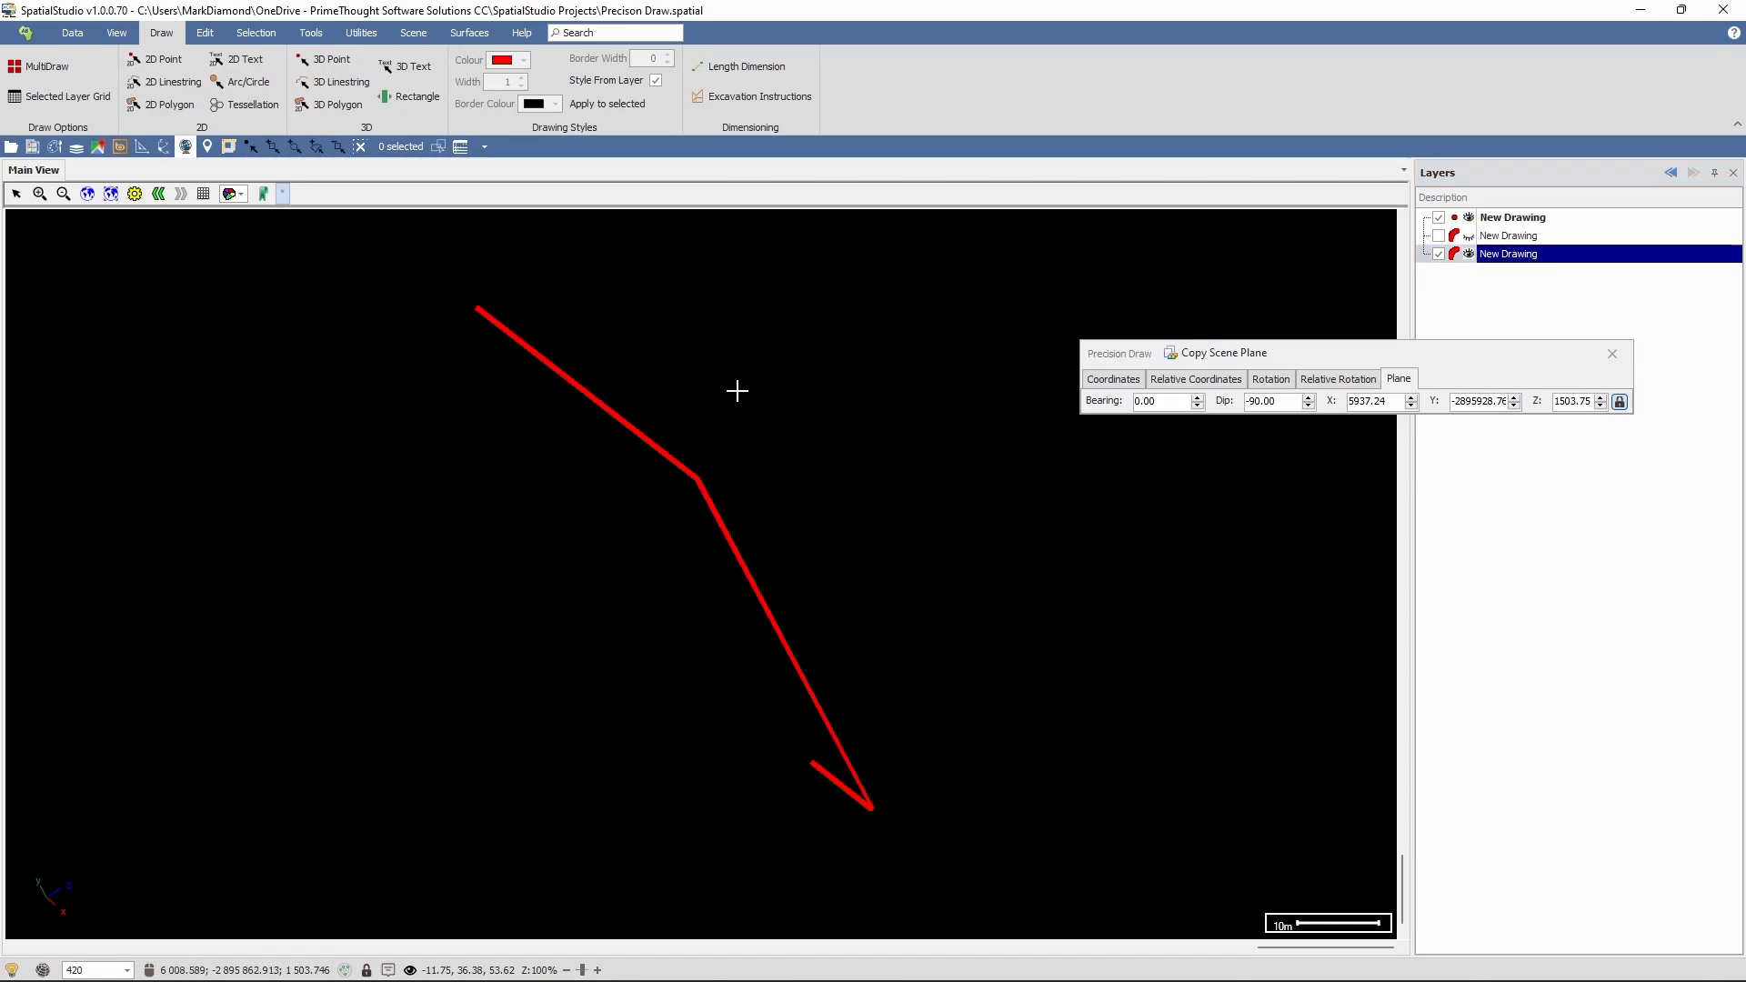
key("f")
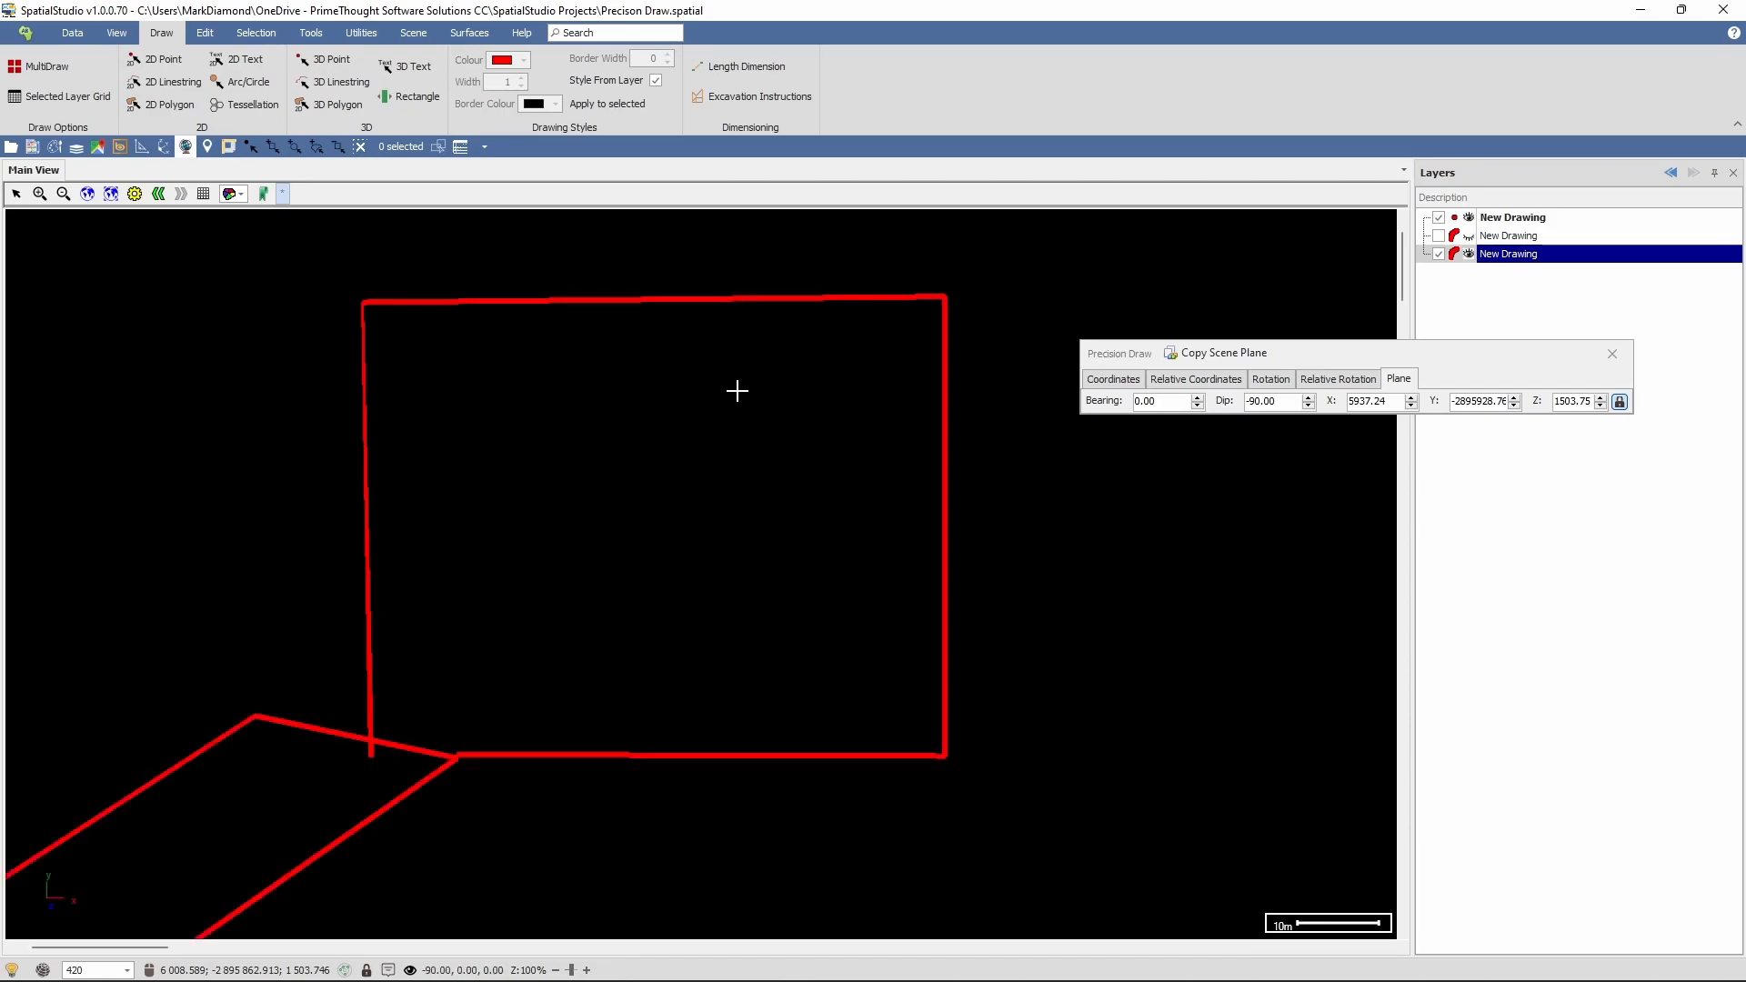
scroll(720, 446, "down", 1)
scroll(719, 445, "down", 4)
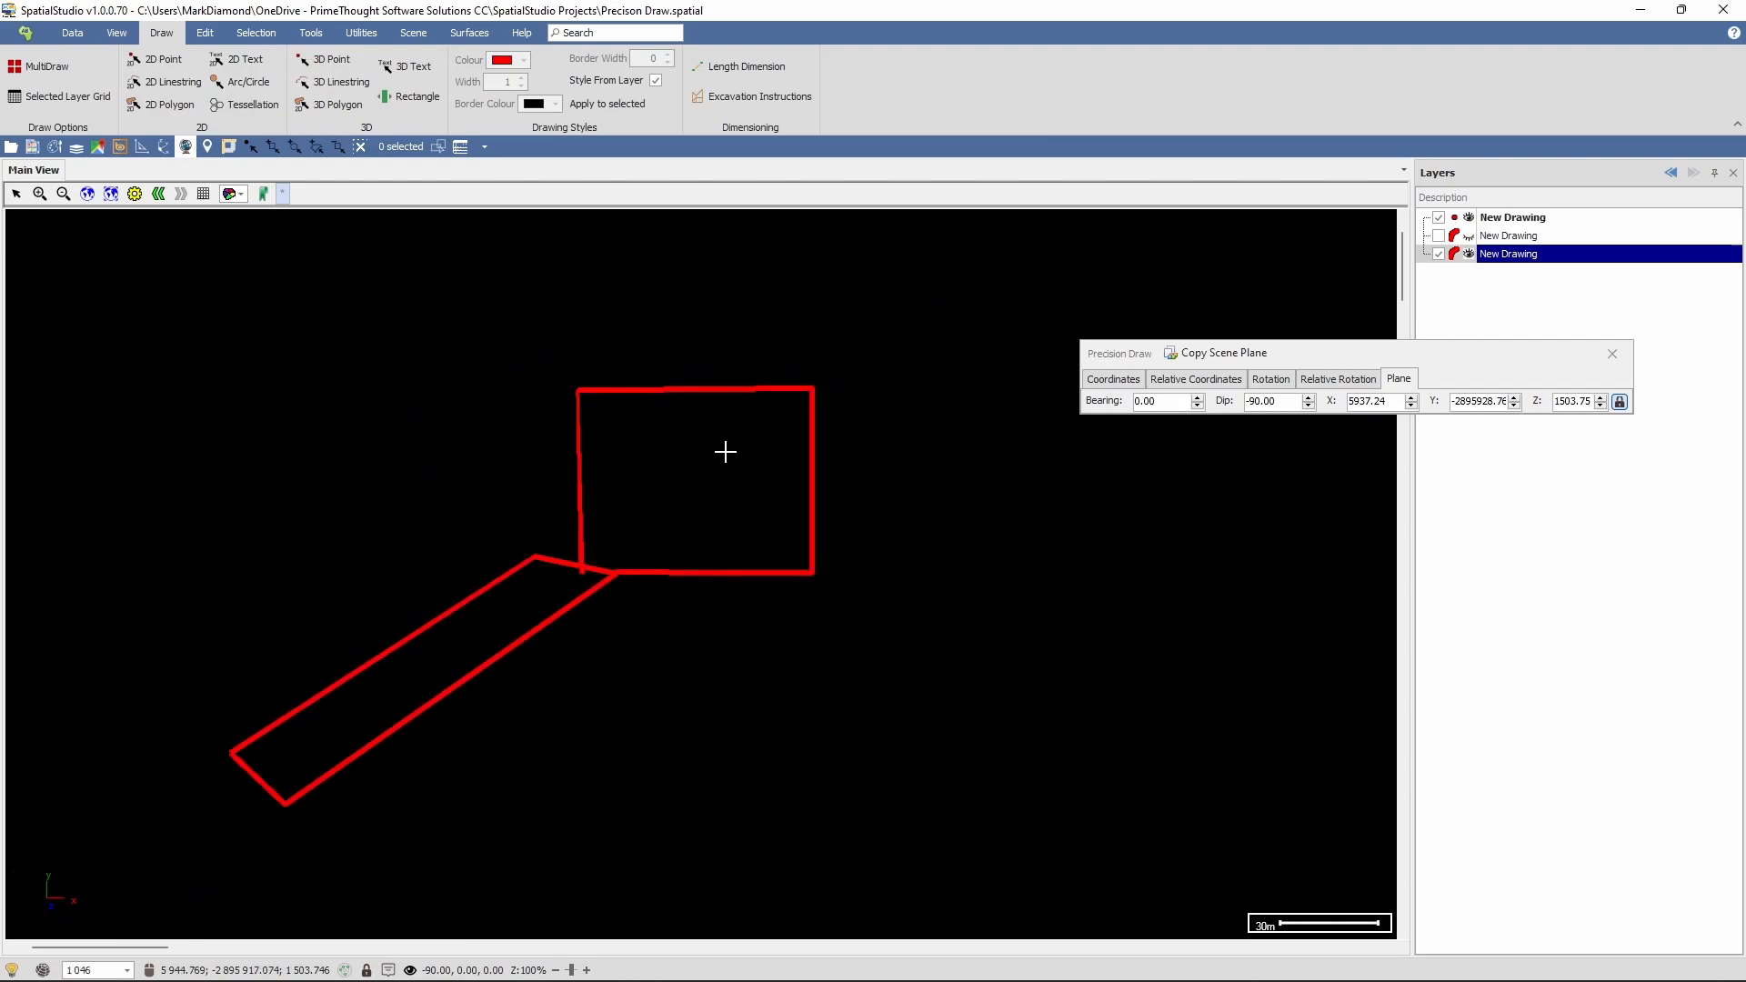
scroll(416, 598, "up", 2)
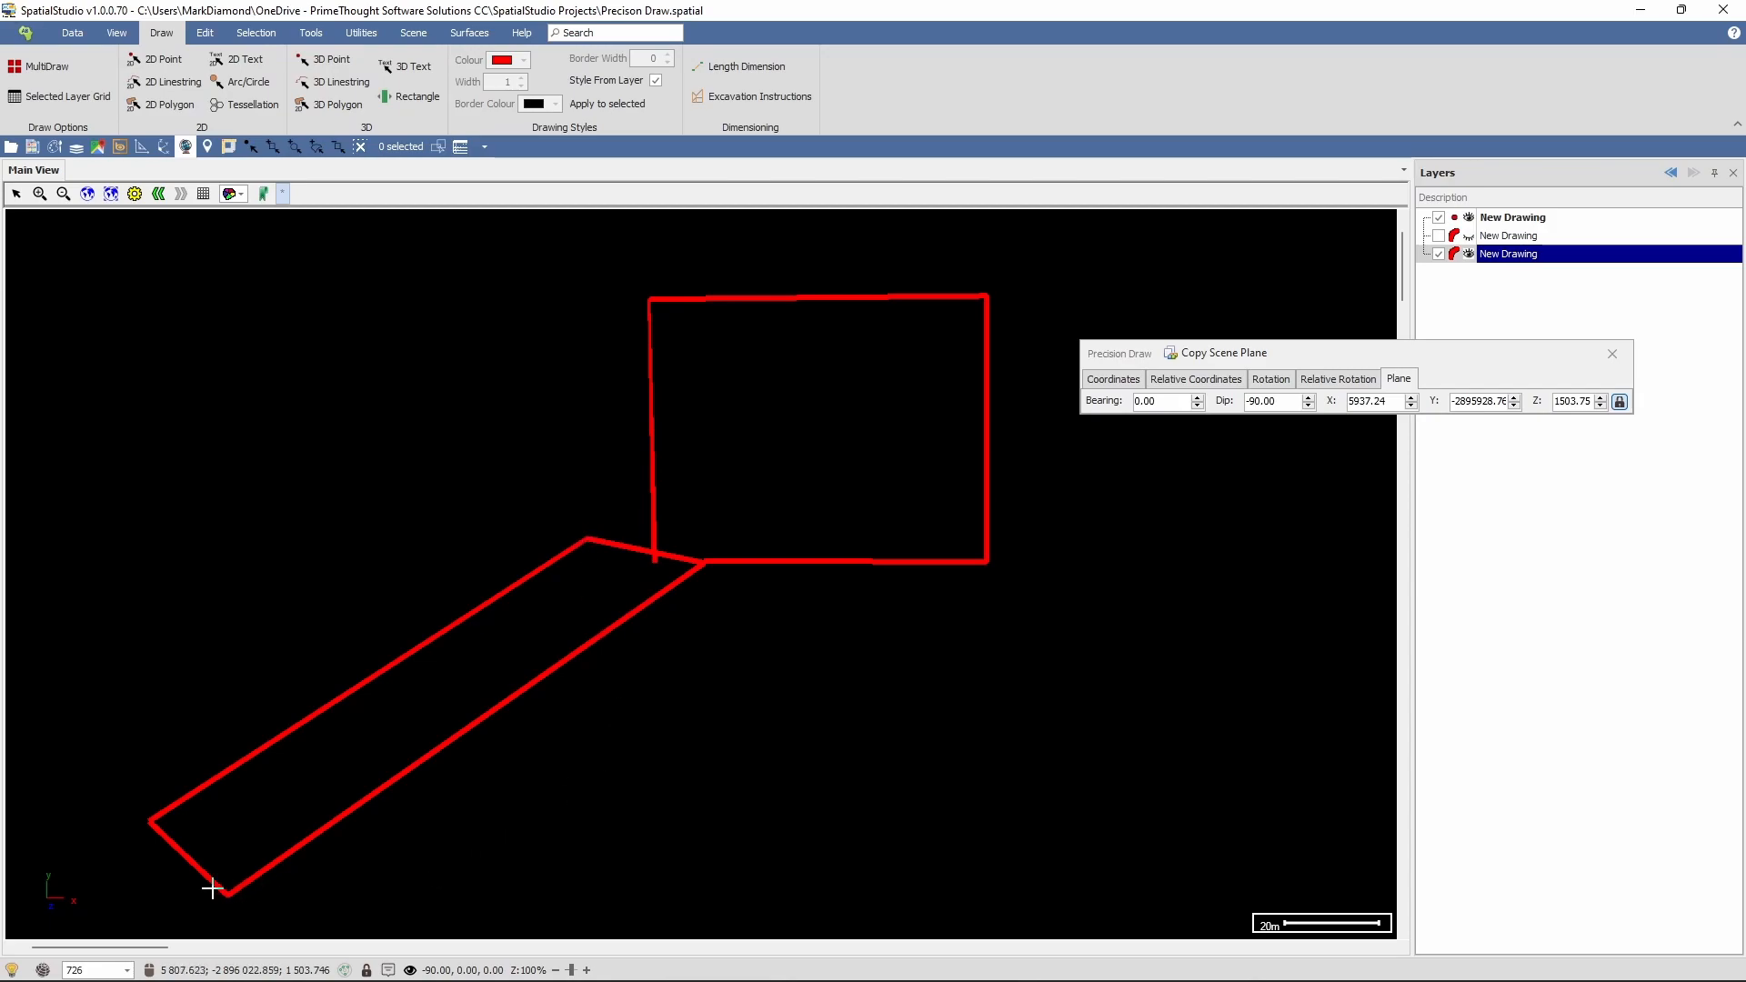
mouse_move(228, 894)
middle_mouse_down()
mouse_move(237, 920)
mouse_move(163, 810)
mouse_move(255, 882)
mouse_move(227, 853)
mouse_move(253, 912)
mouse_move(241, 980)
mouse_move(218, 904)
mouse_move(278, 978)
mouse_move(240, 872)
mouse_move(250, 846)
mouse_move(270, 865)
middle_mouse_up()
scroll(305, 812, "down", 5)
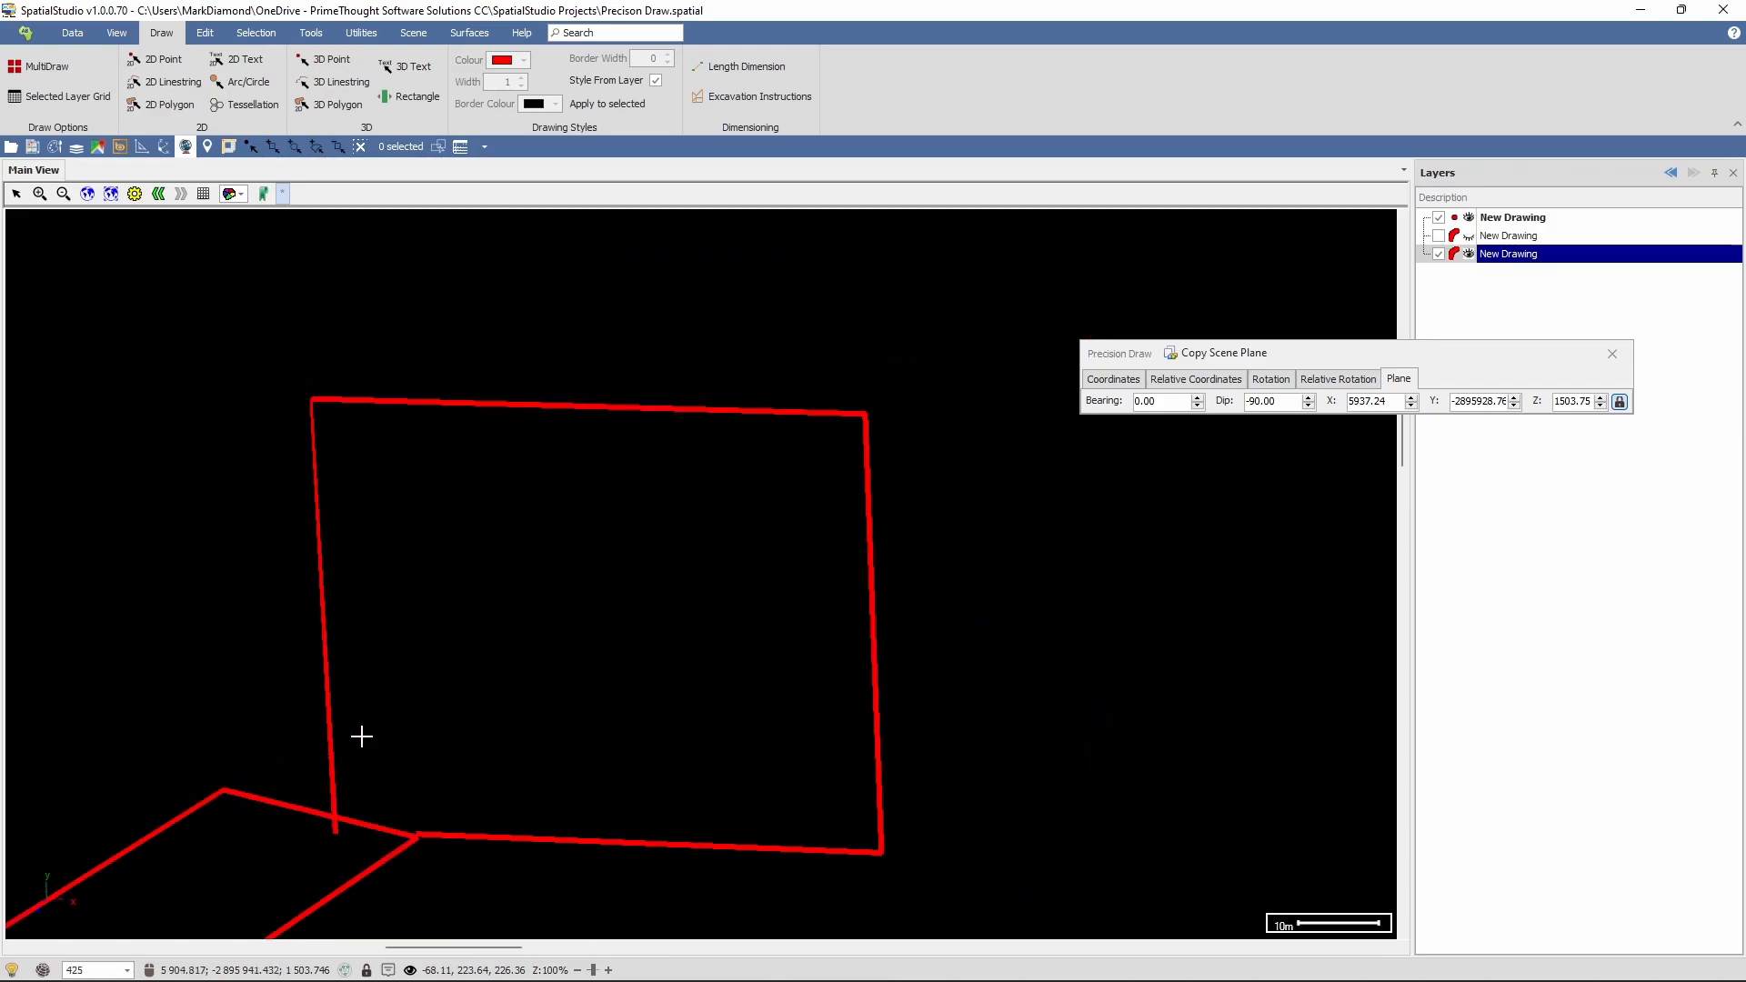
scroll(358, 780, "up", 5)
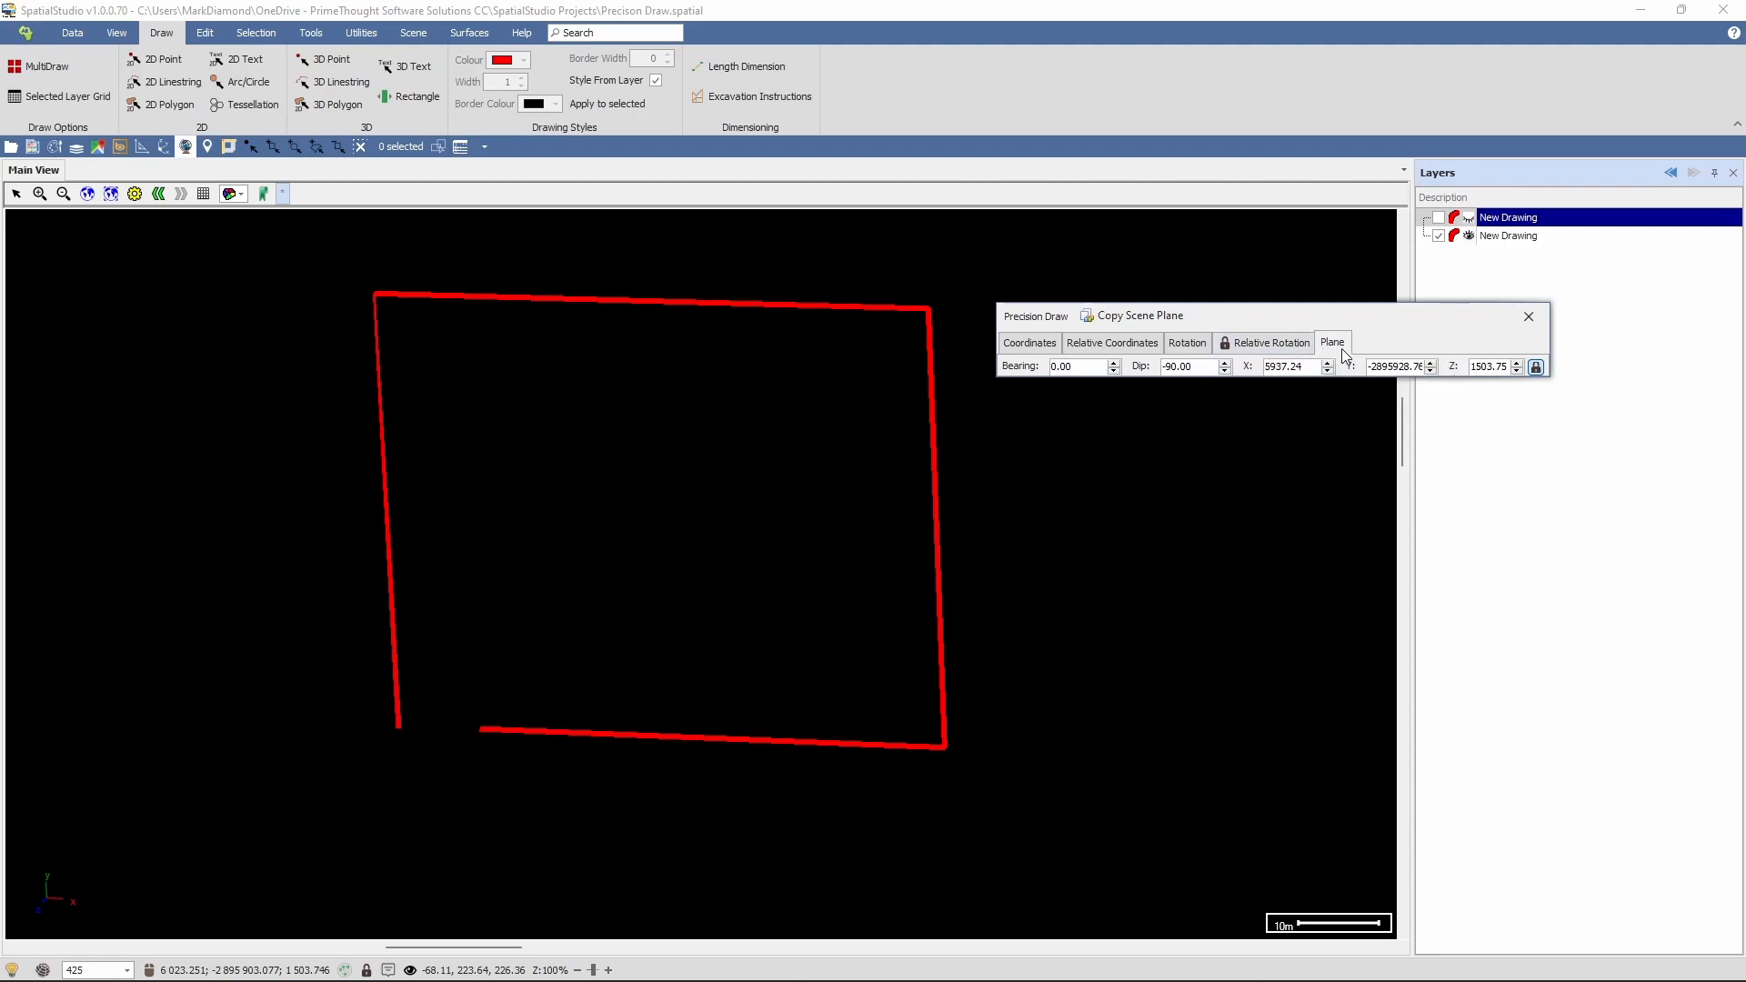
- Compare the lock indicators of the relative rotation and plane settings in Precision Draw
left_click(1263, 352)
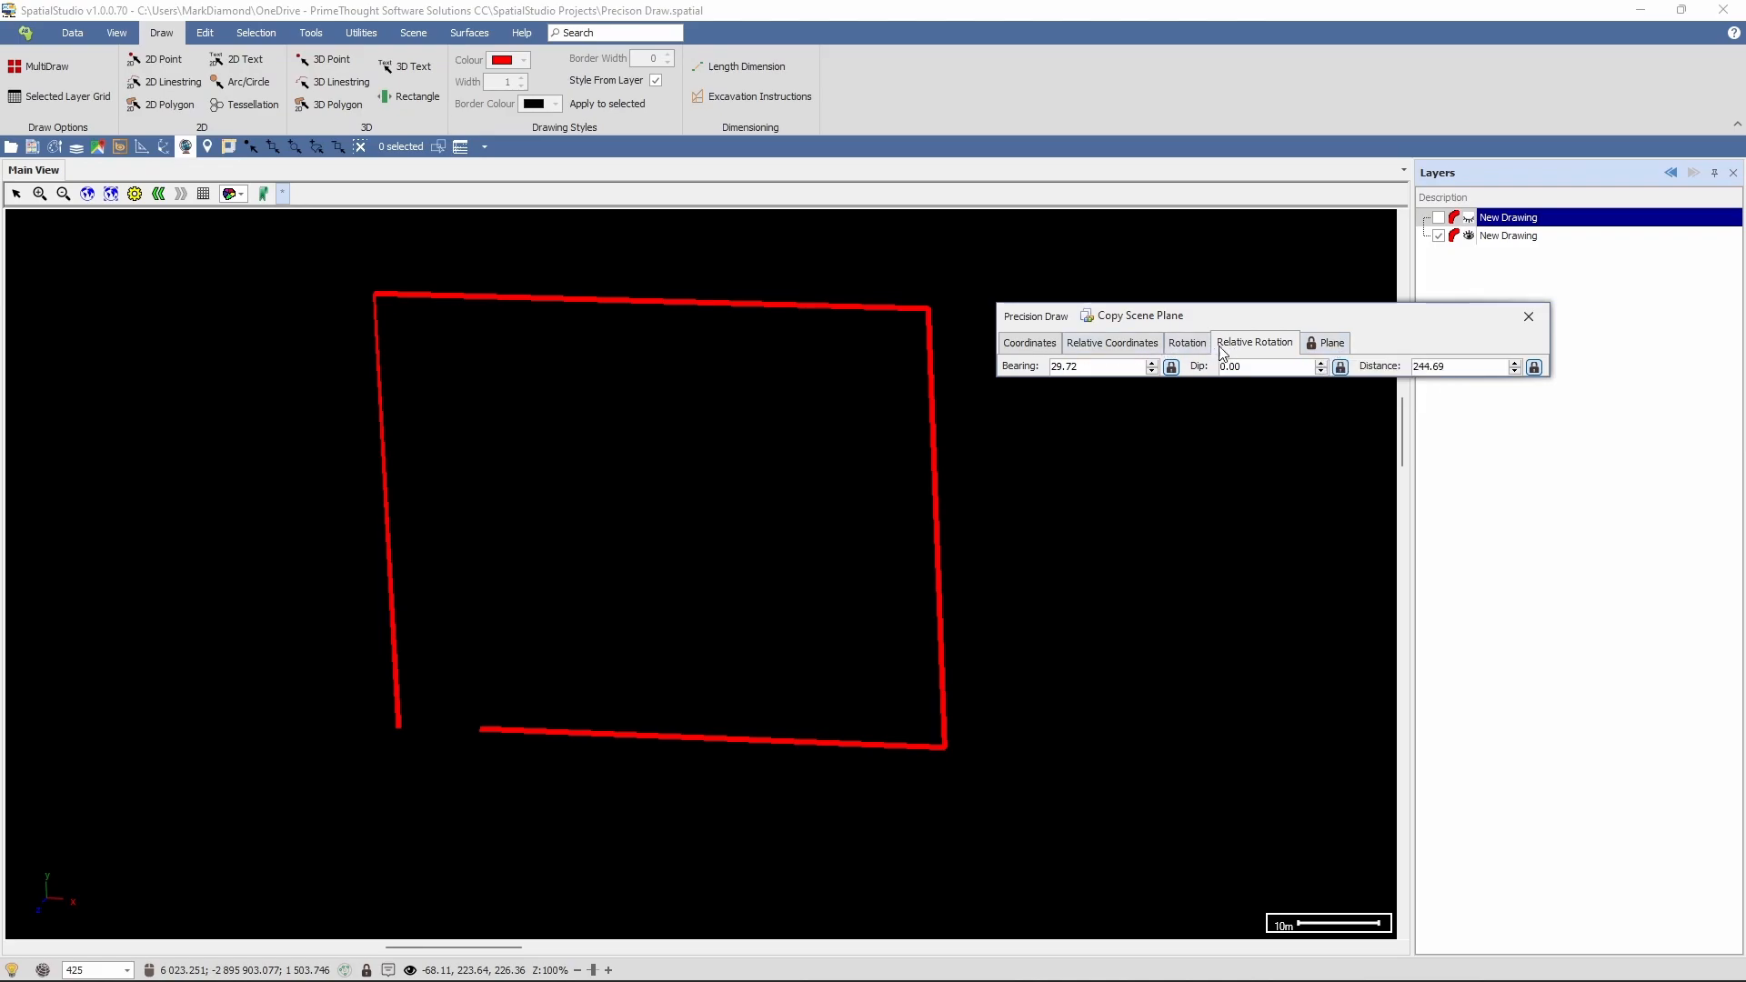
left_click(1328, 343)
left_click(1287, 350)
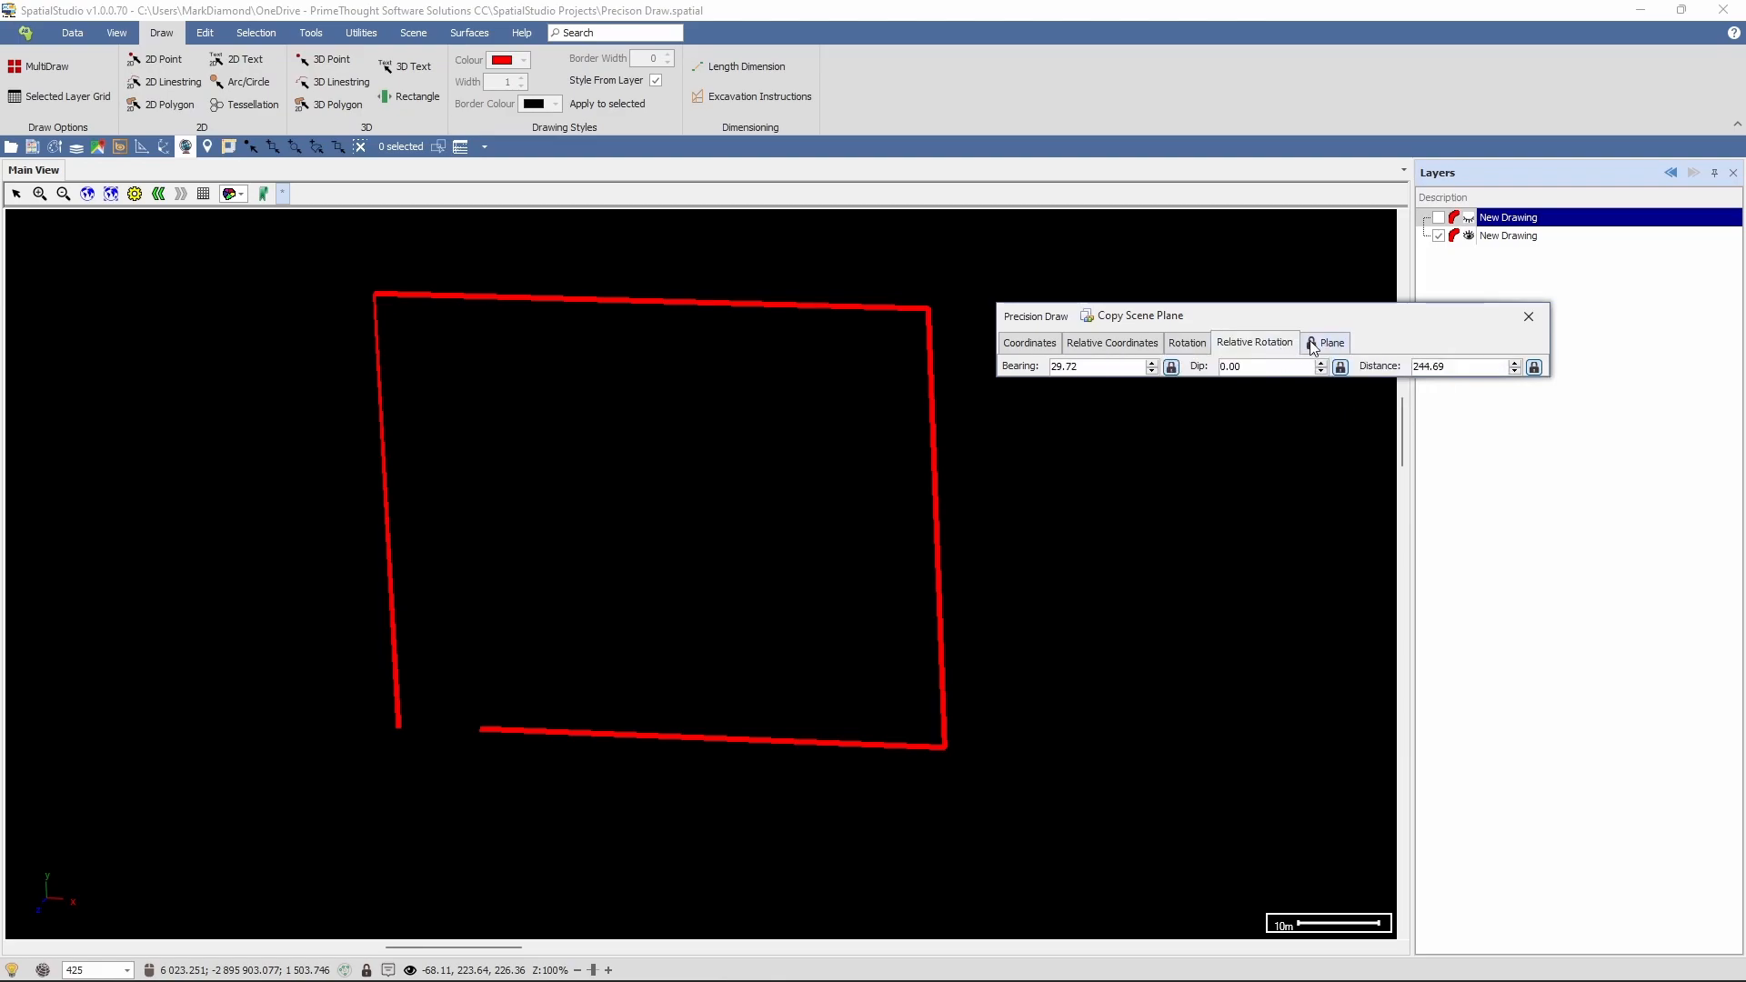
- Review the rotation, relative rotation and plane settings in Precision Draw to see which of them are locked
left_click(1180, 348)
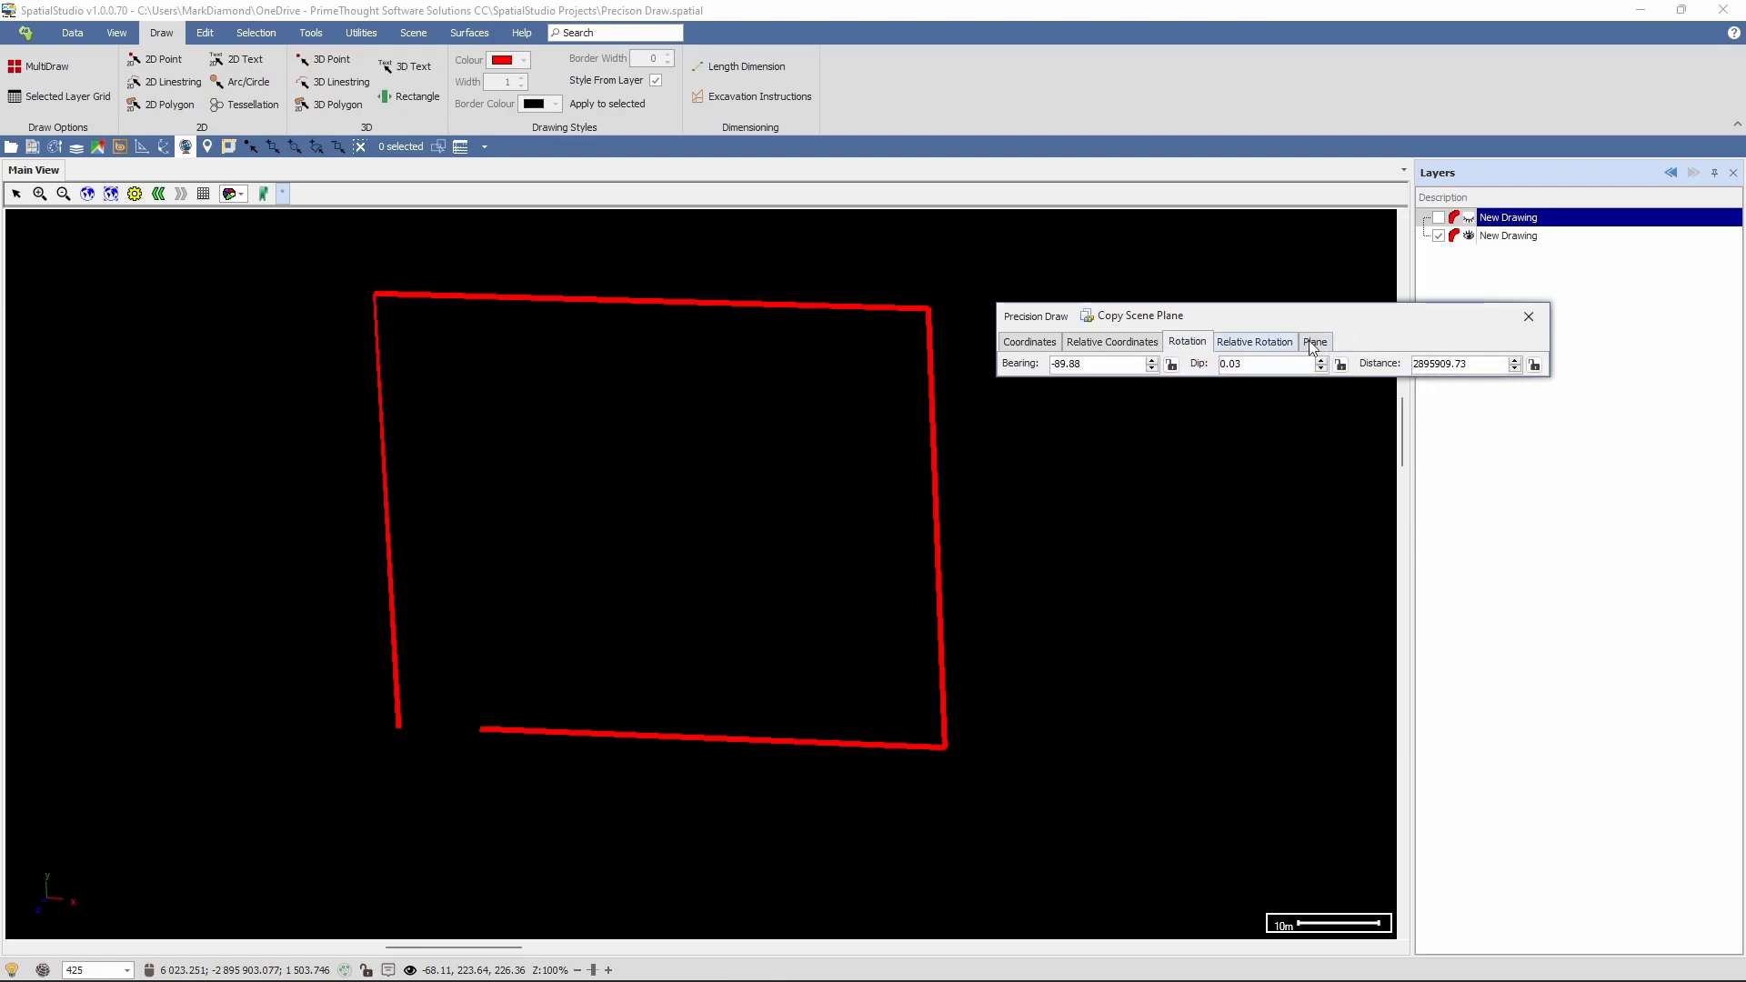
left_click(1277, 346)
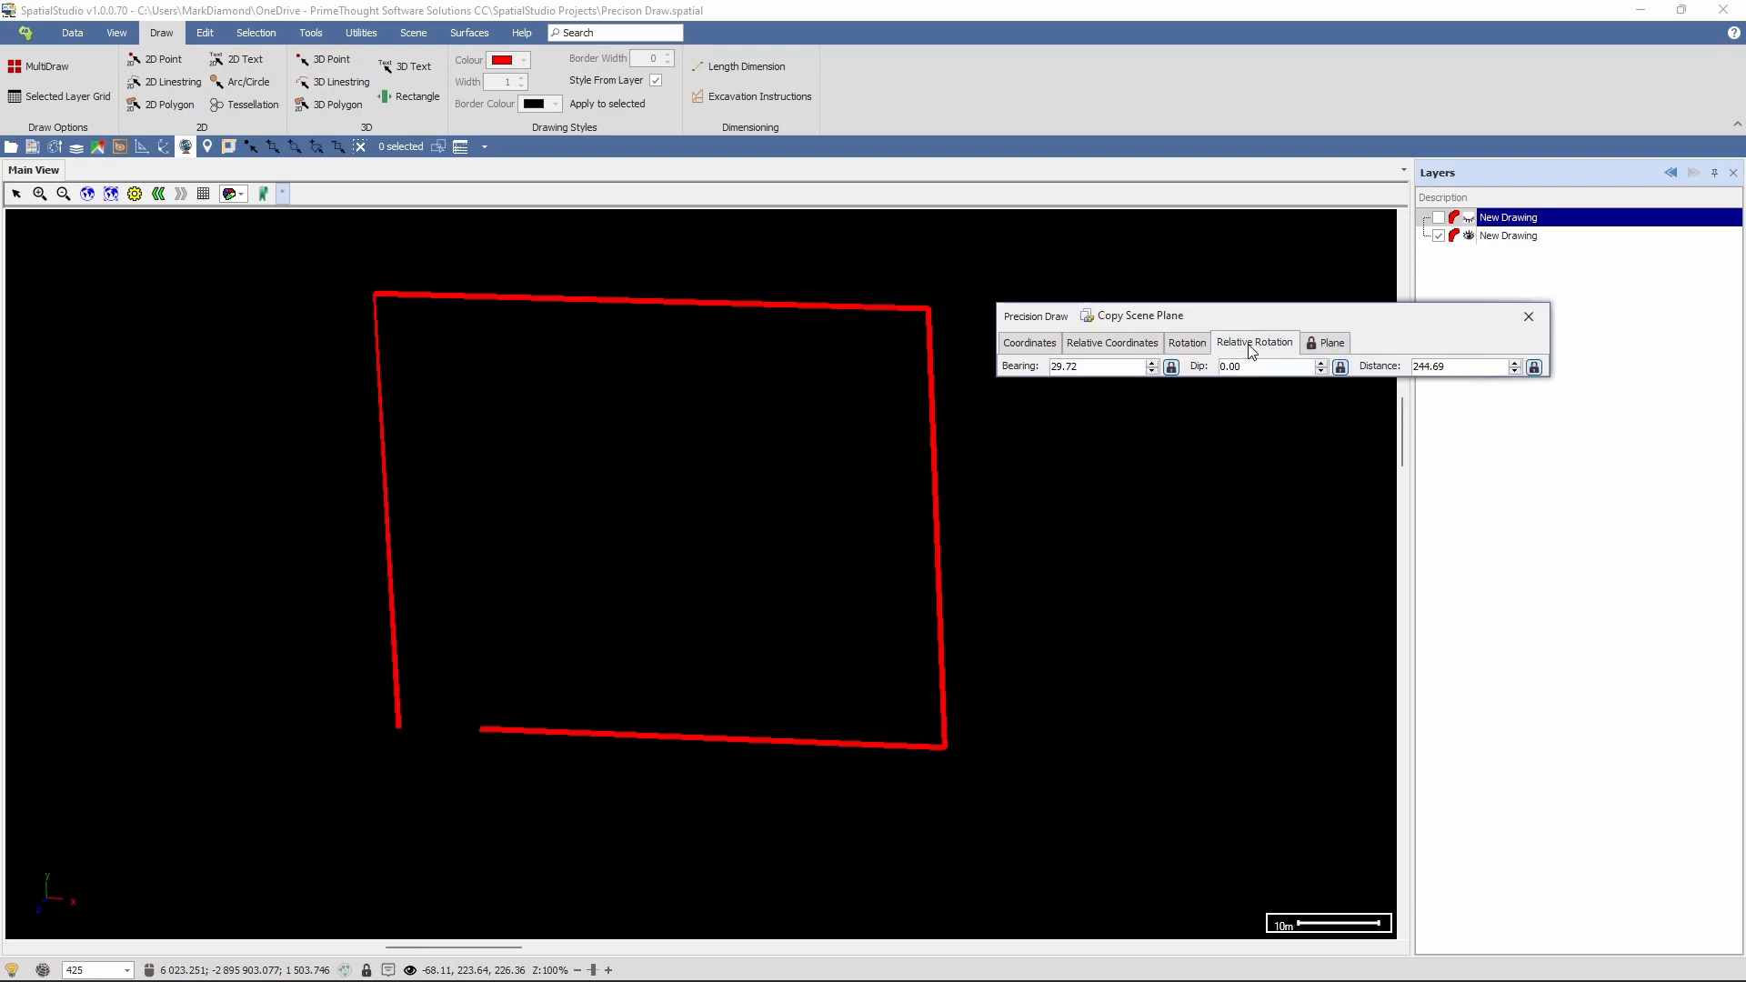
left_click(1331, 343)
left_click(1273, 345)
left_click(1331, 343)
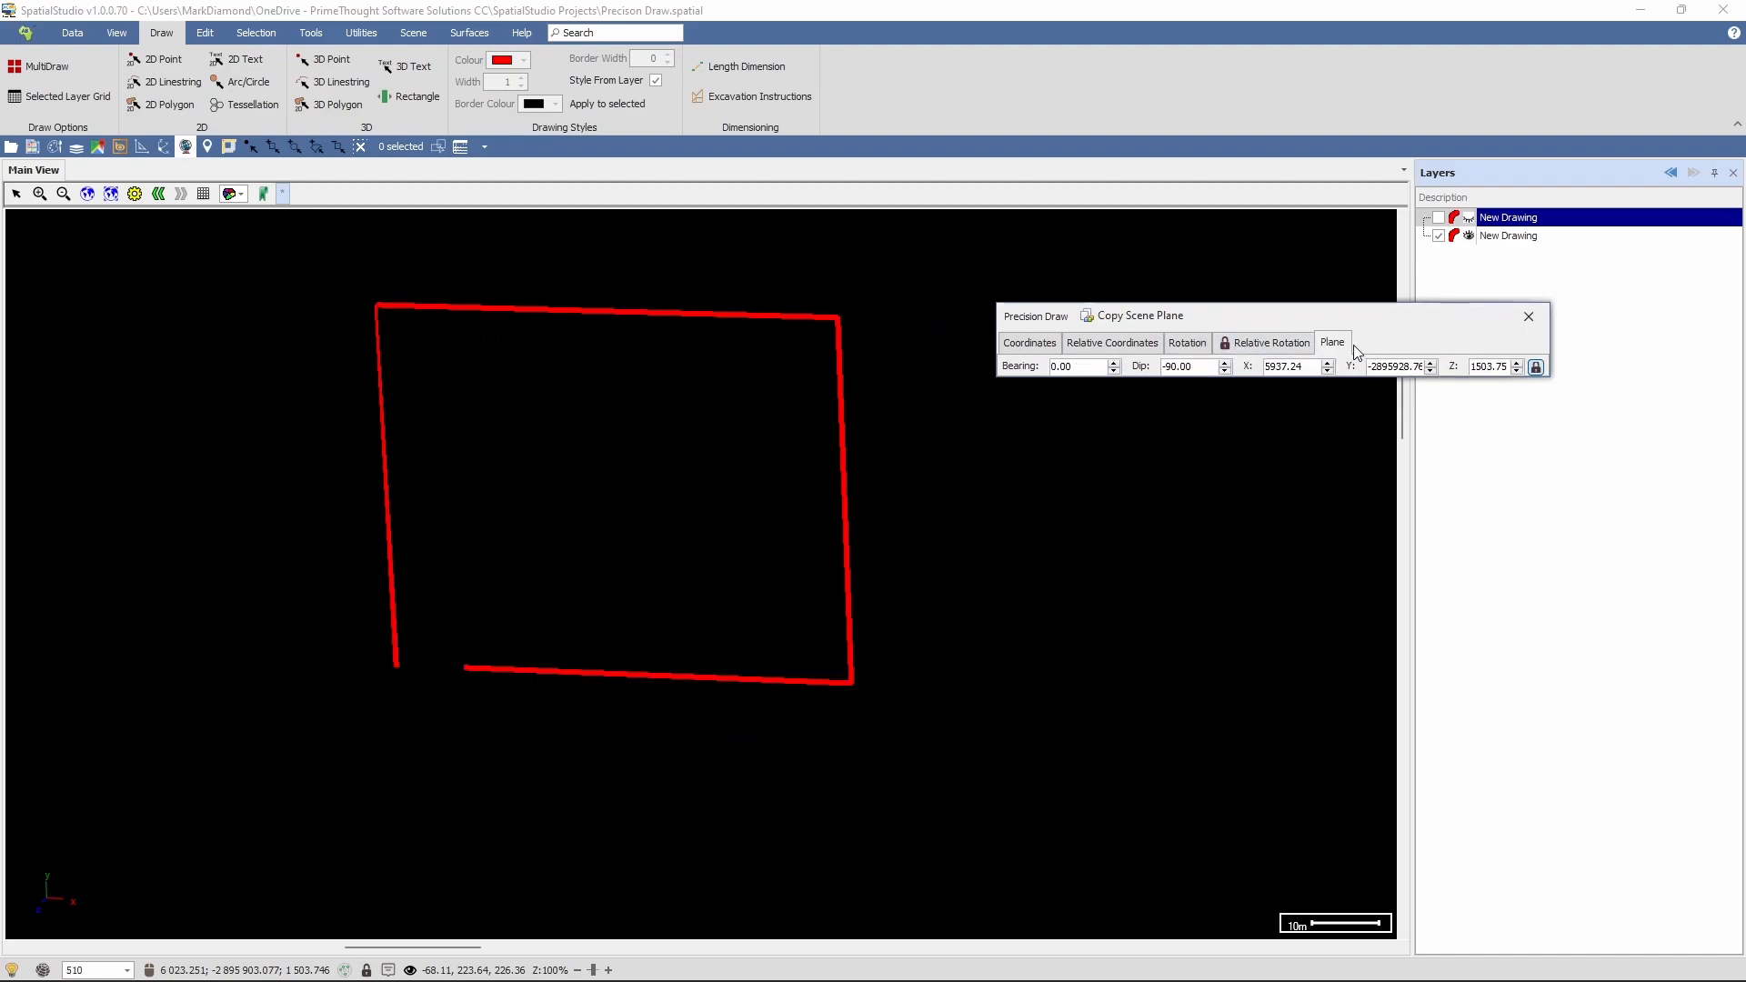
scroll(1079, 588, "down", 3)
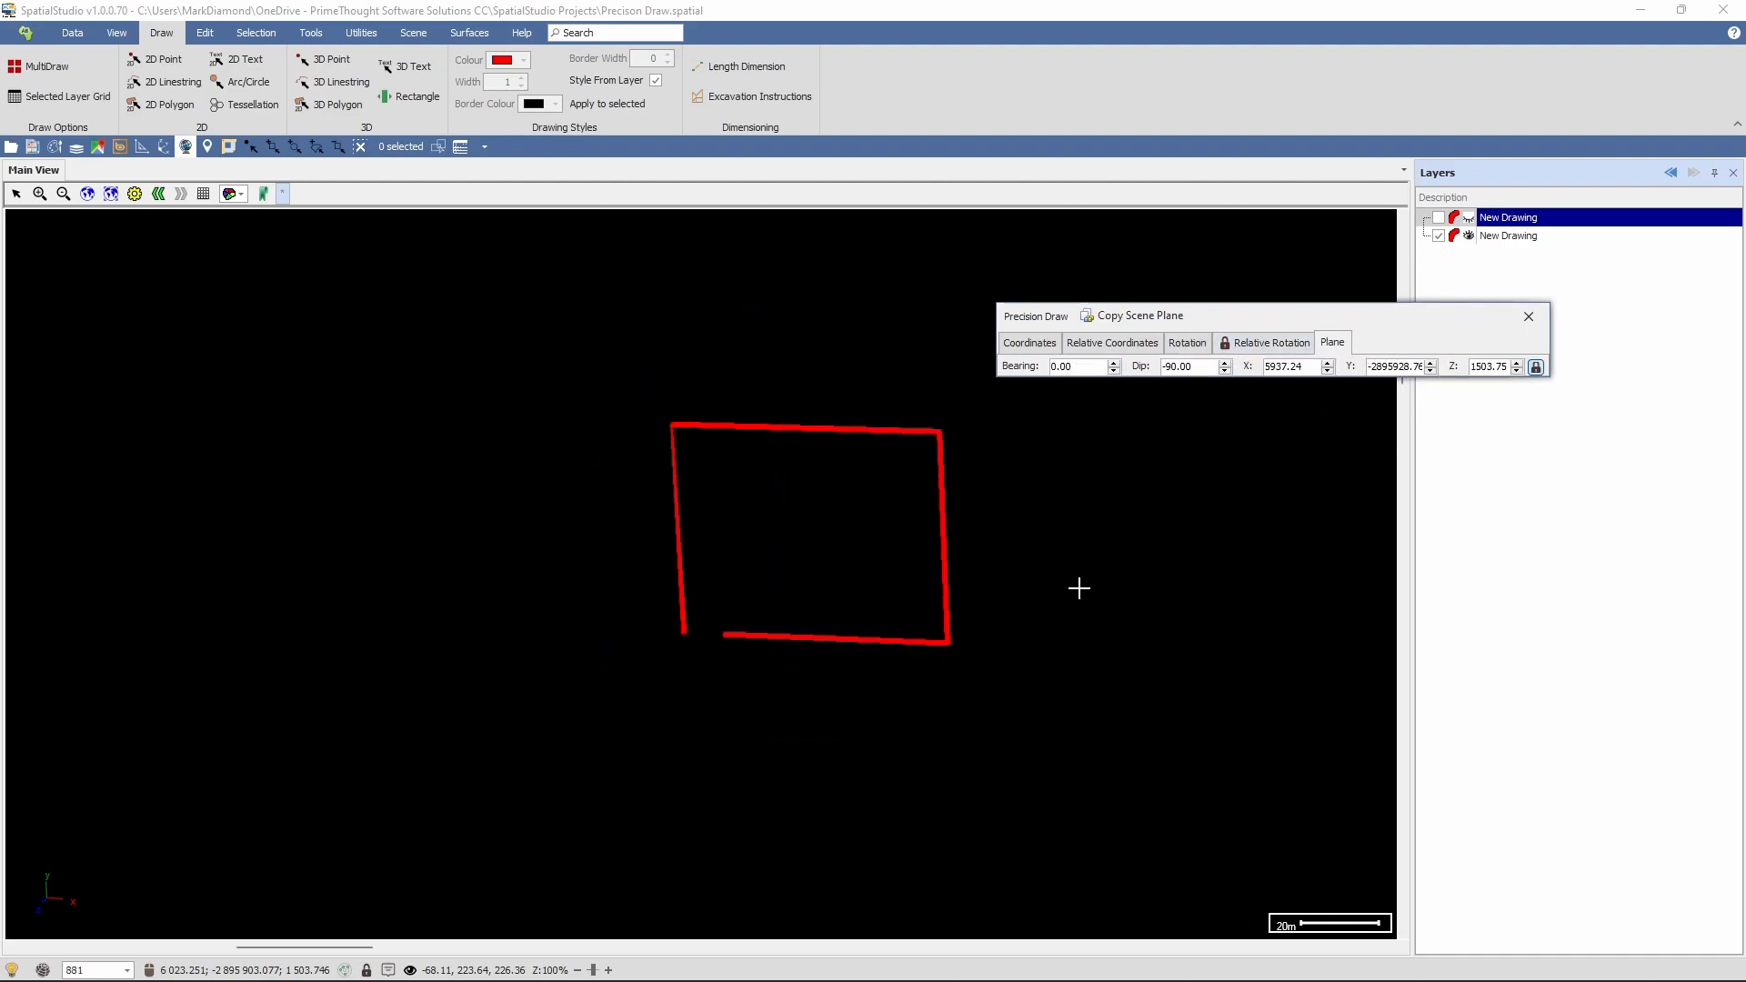
- With the open rectangle in plan view, unlock the relative bearing and dip and set the locked relative distance to 50.00
left_click(1507, 236)
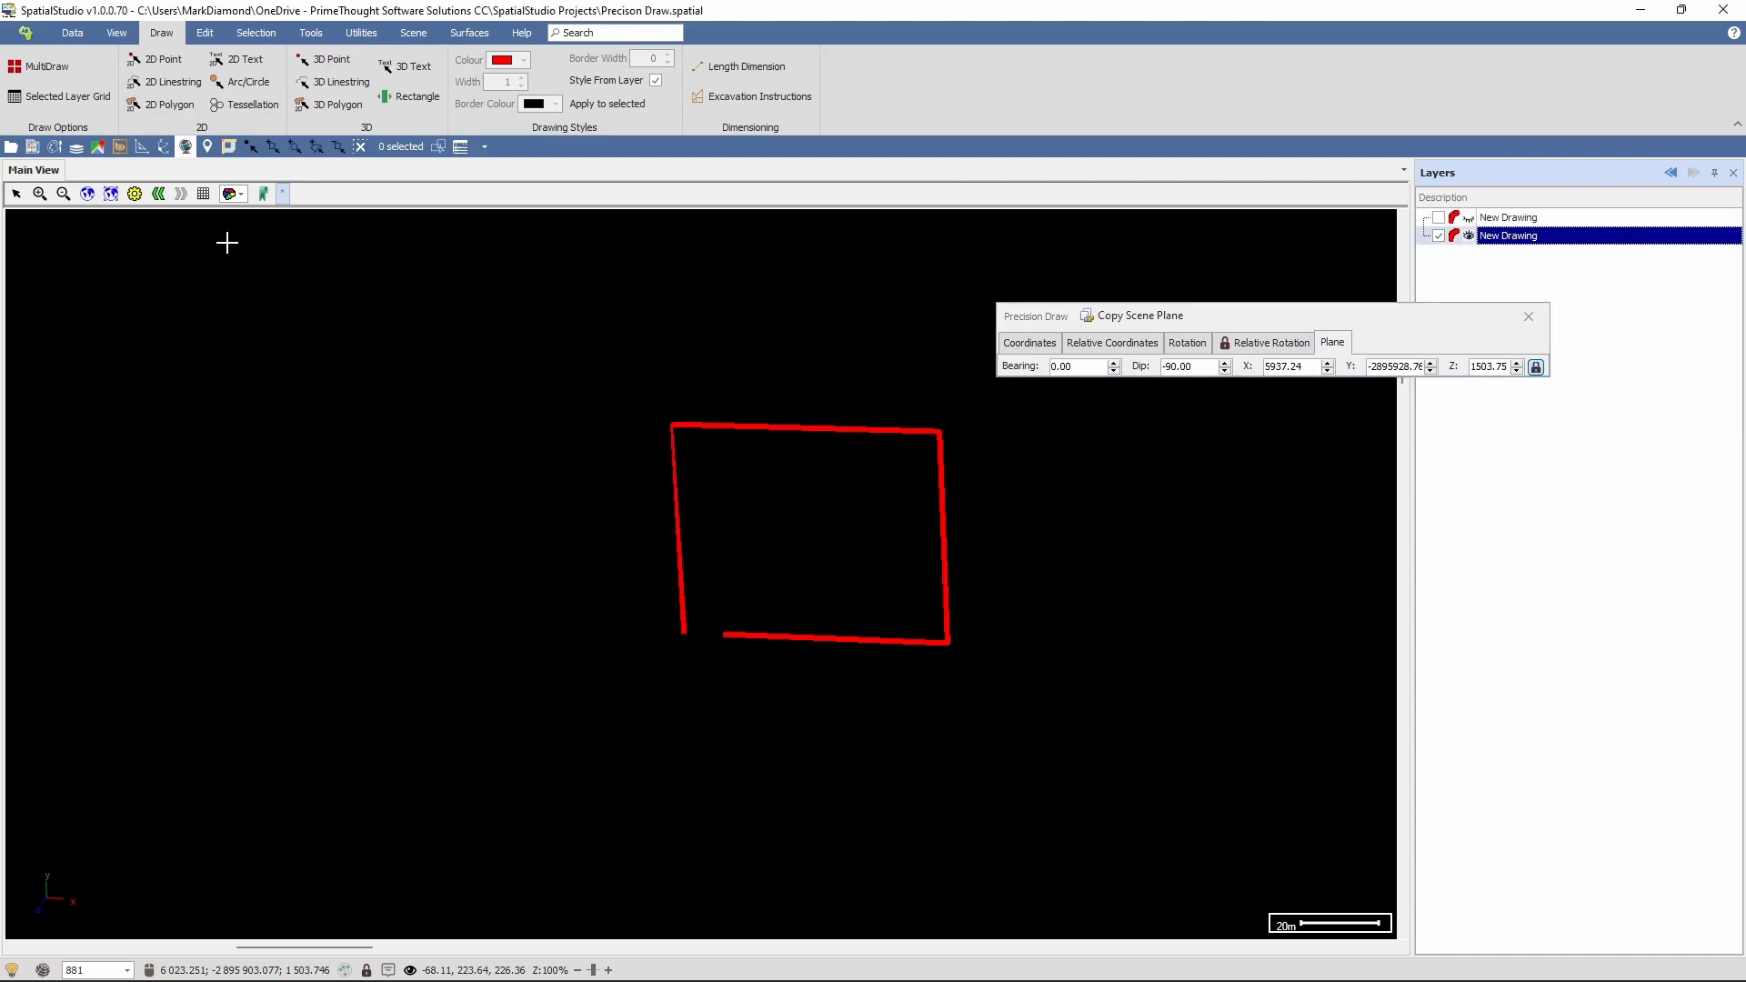
left_click(111, 194)
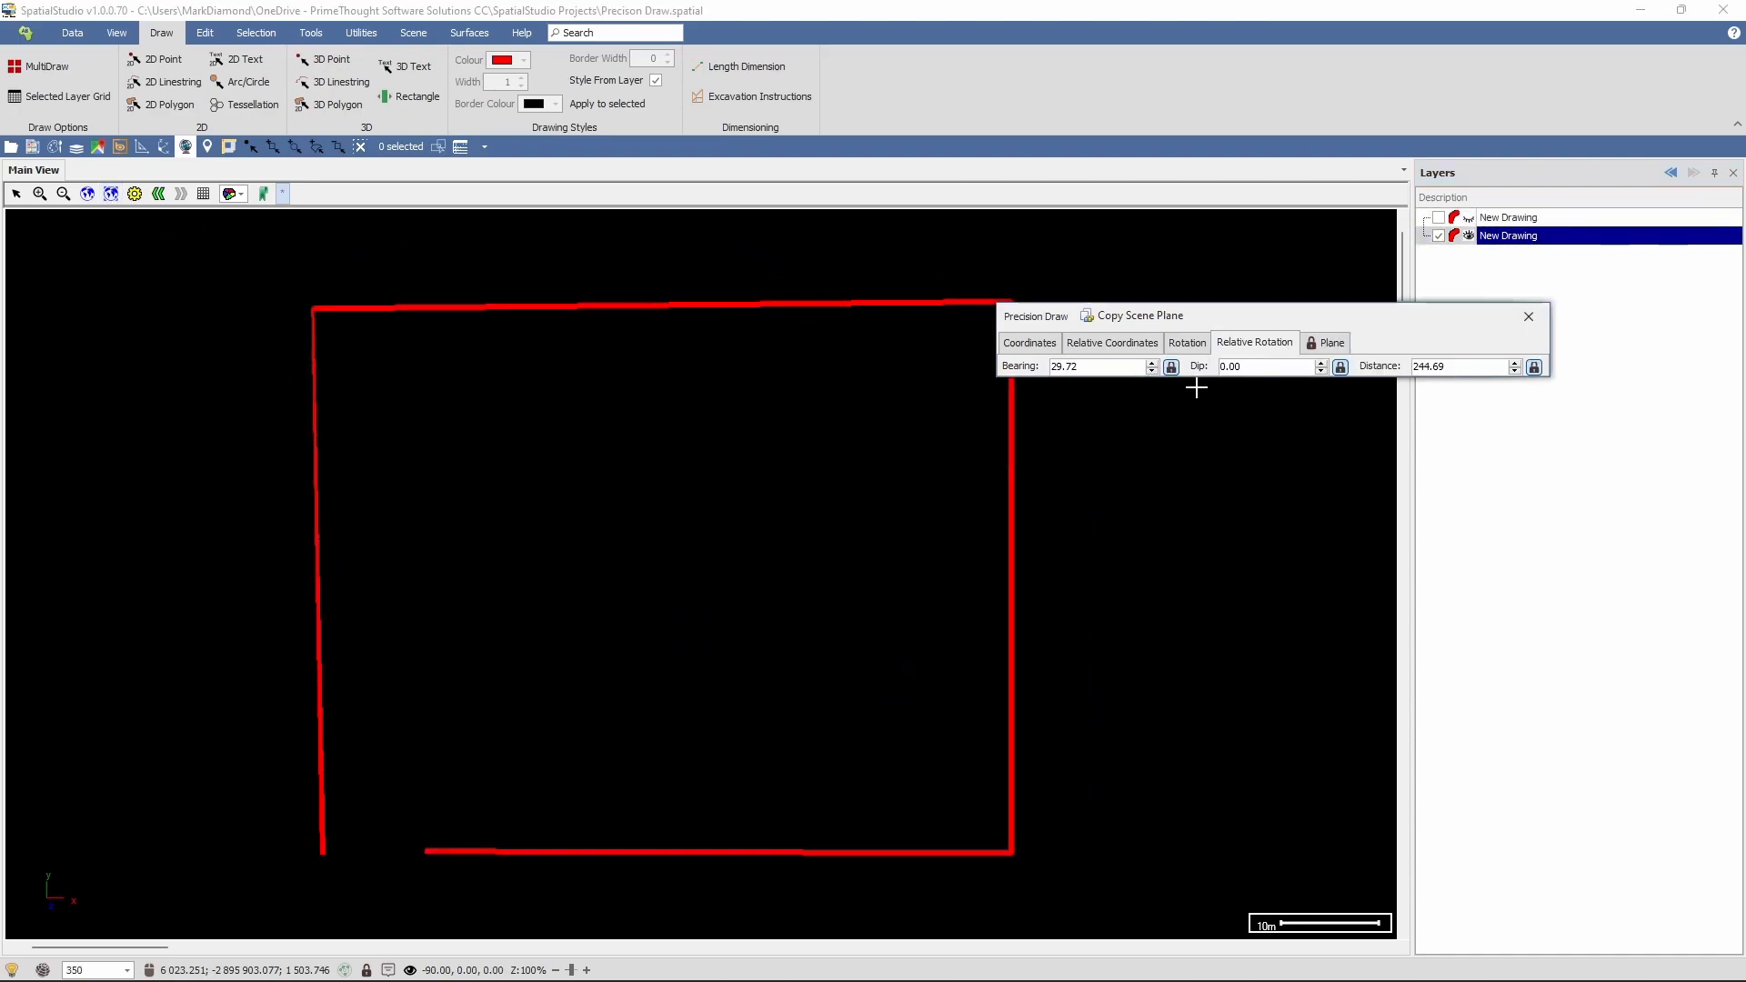
left_click(1171, 369)
left_click(1341, 368)
left_click_drag(1454, 370, 1396, 374)
type("50.00")
left_click(1275, 368)
- Unlock the Precision Draw plane, copy the current scene plane into its values and lock it again
left_click(1331, 343)
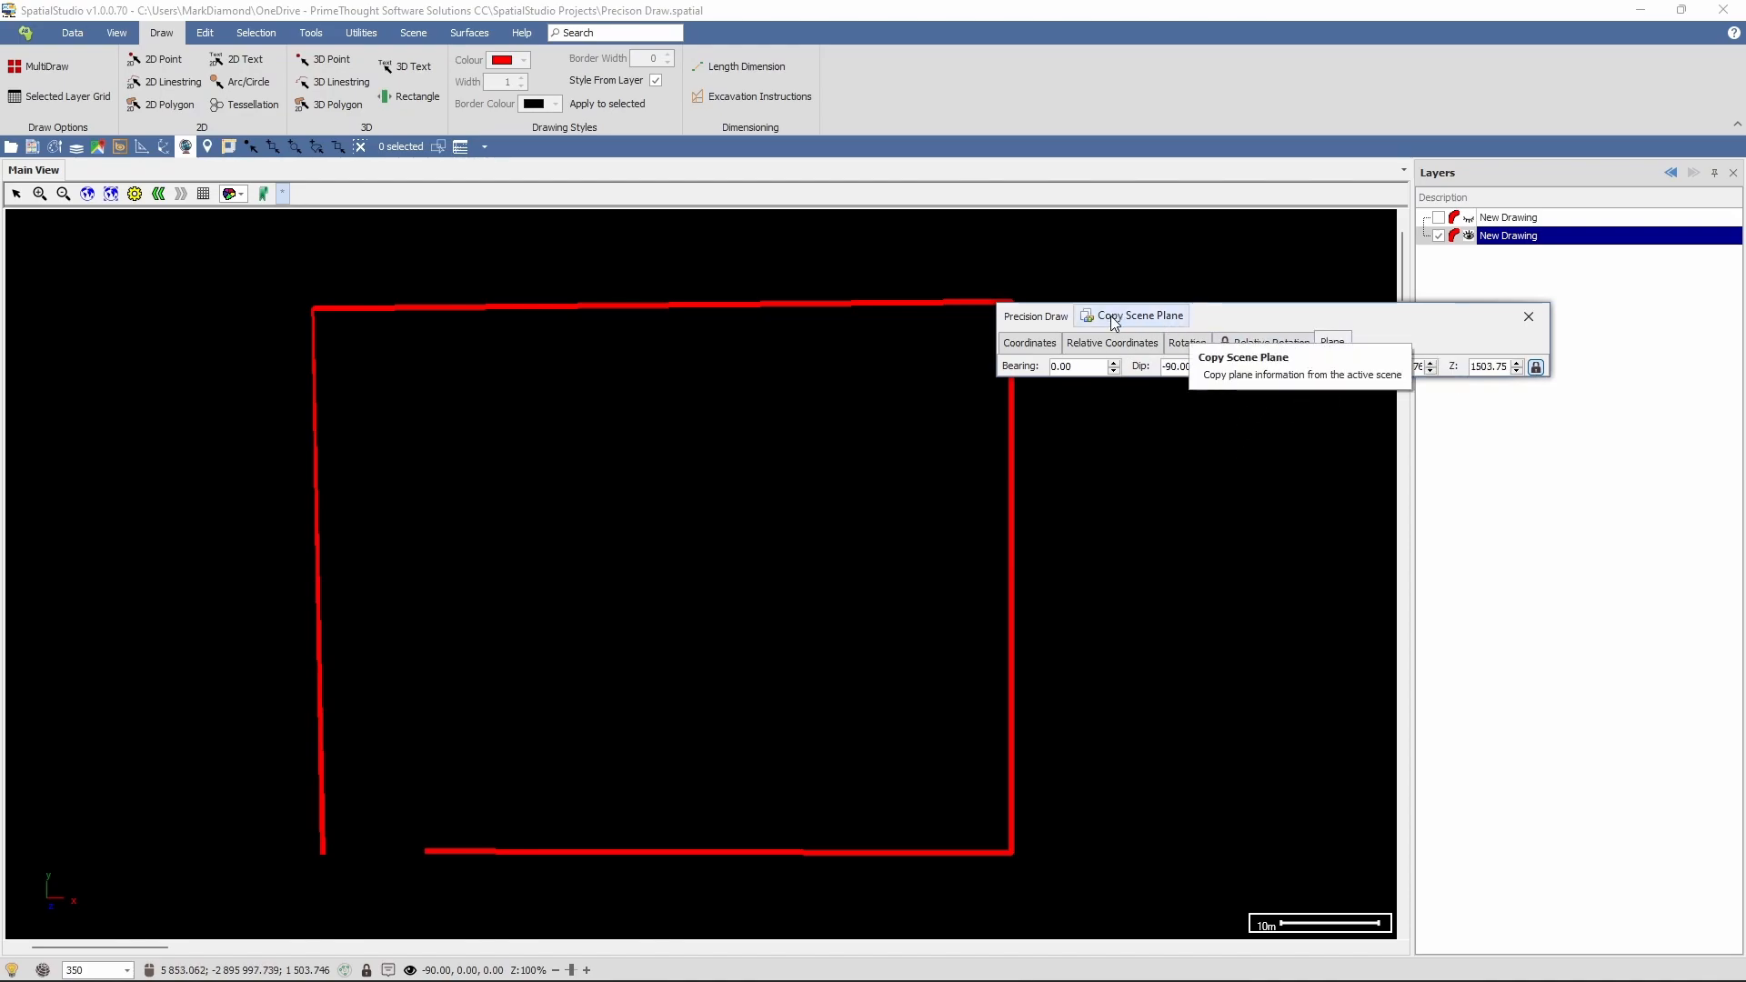
left_click(1537, 370)
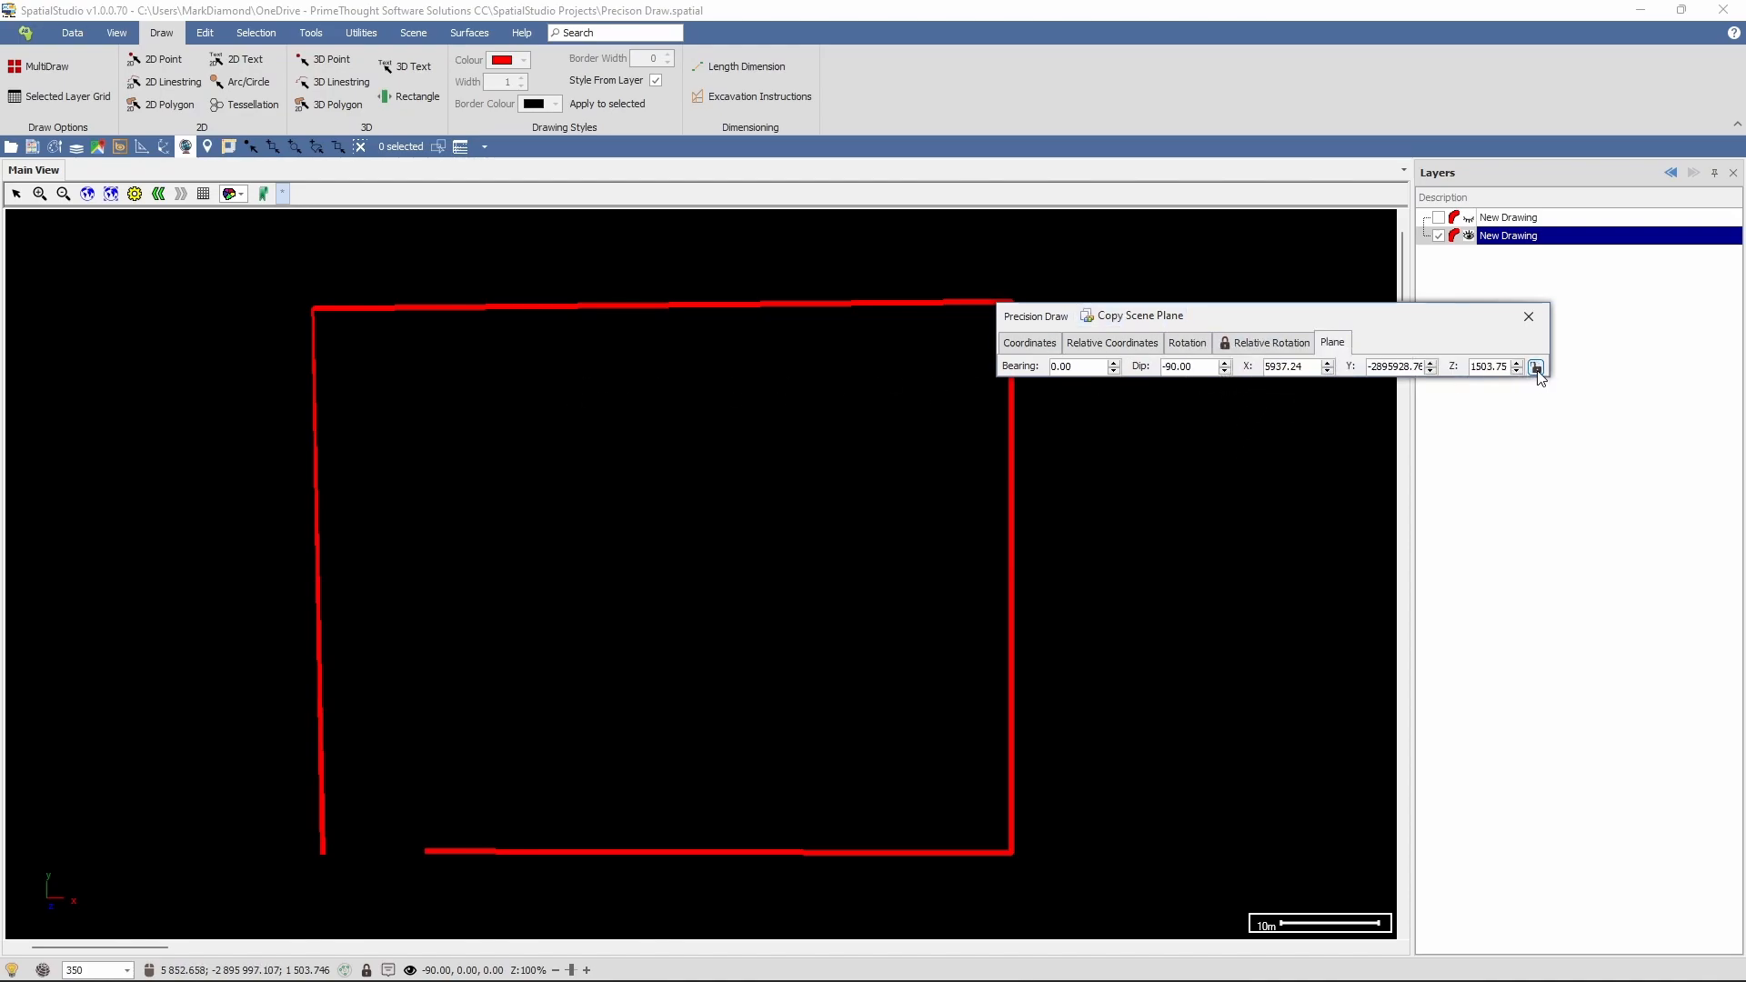
left_click(1119, 317)
left_click(1537, 367)
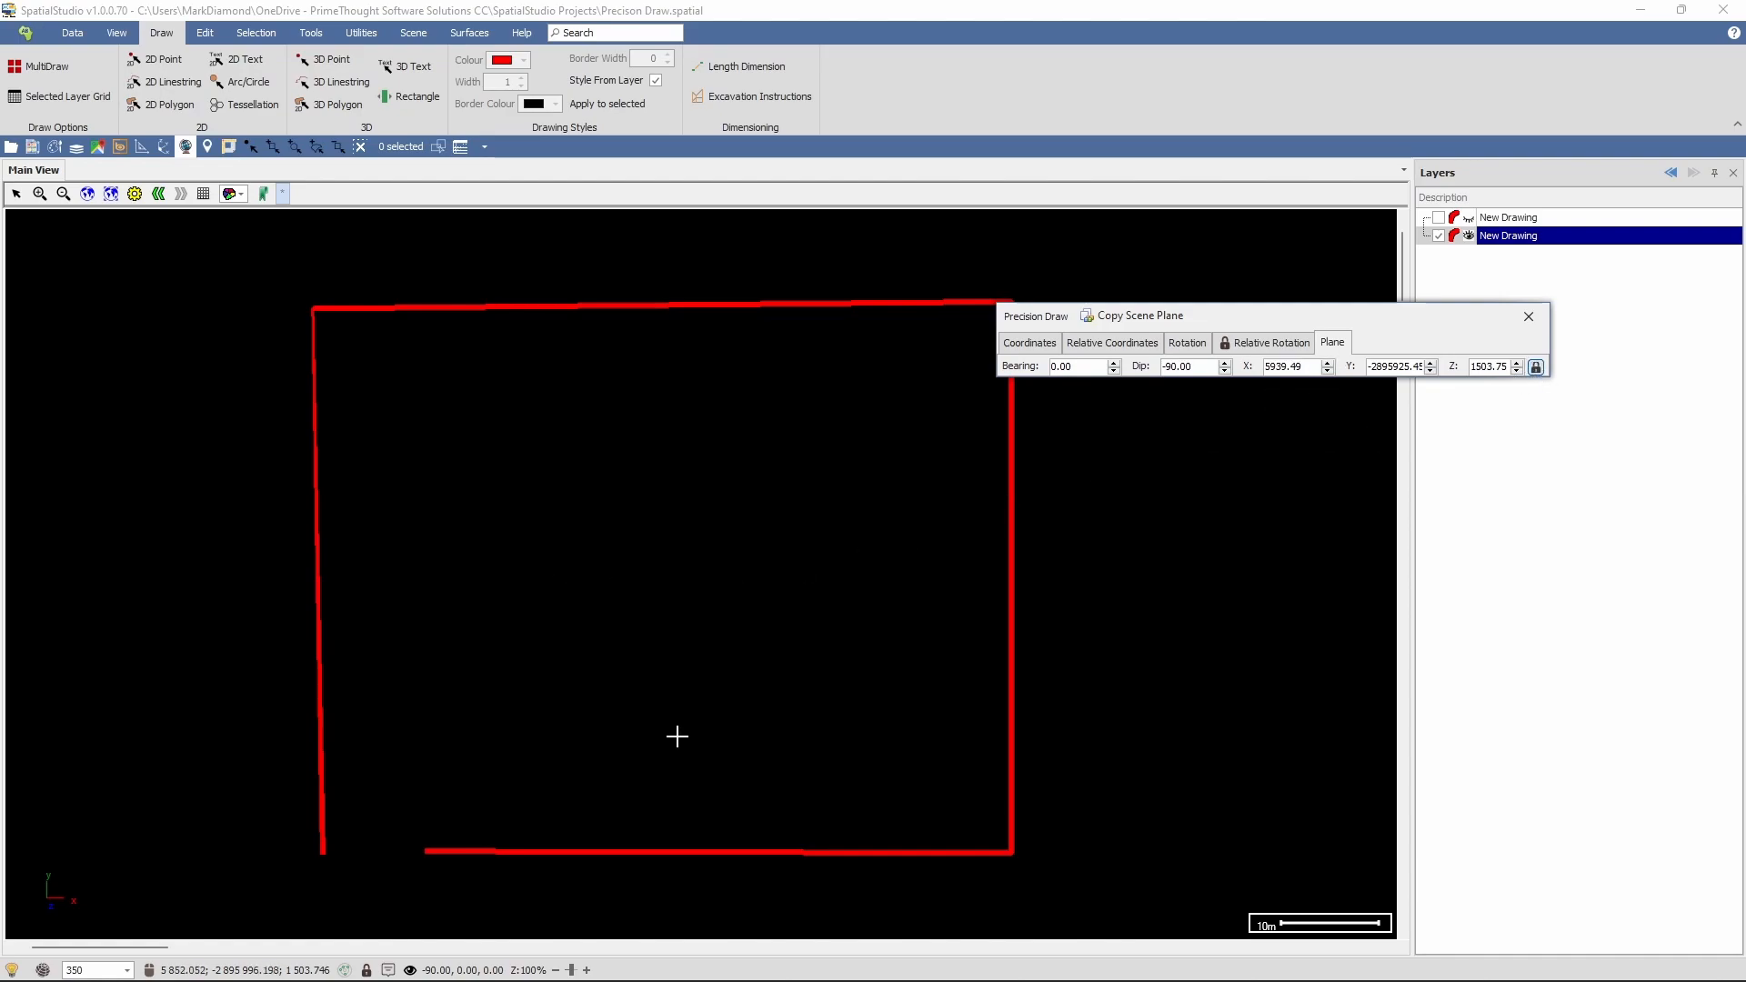
- Check the locks on the relative distance and the plane, and view the open rectangle from an oblique angle
left_click(1286, 347)
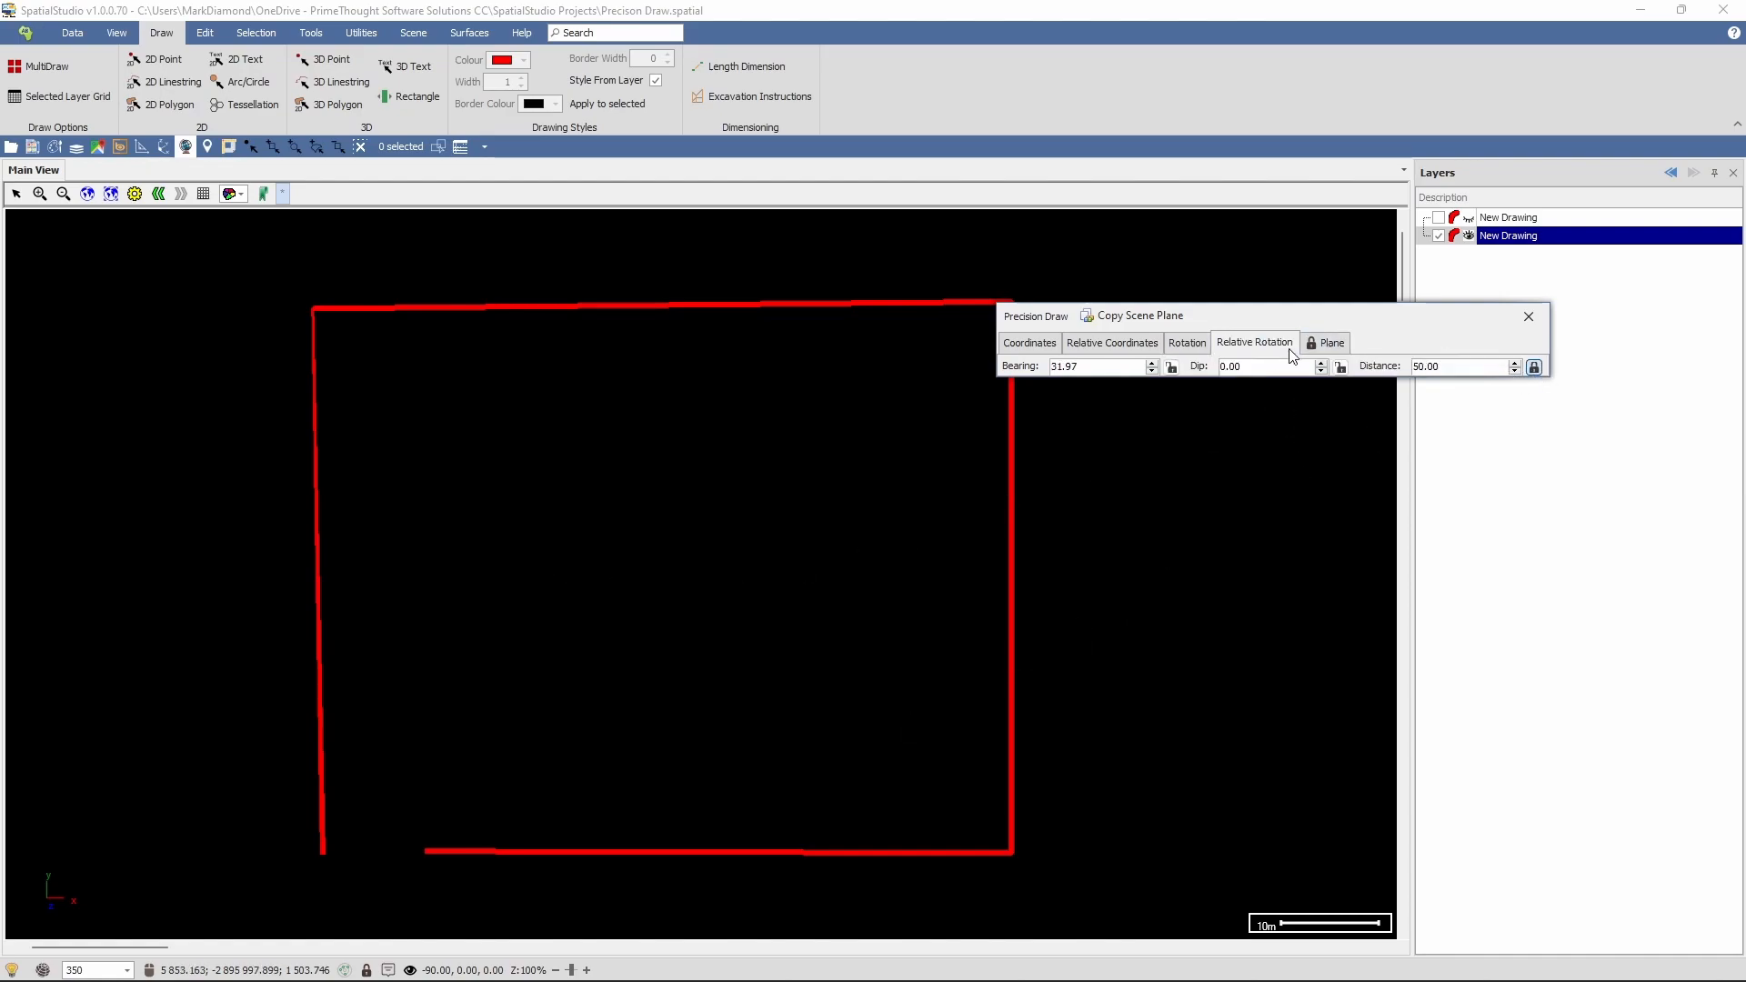
left_click(1329, 342)
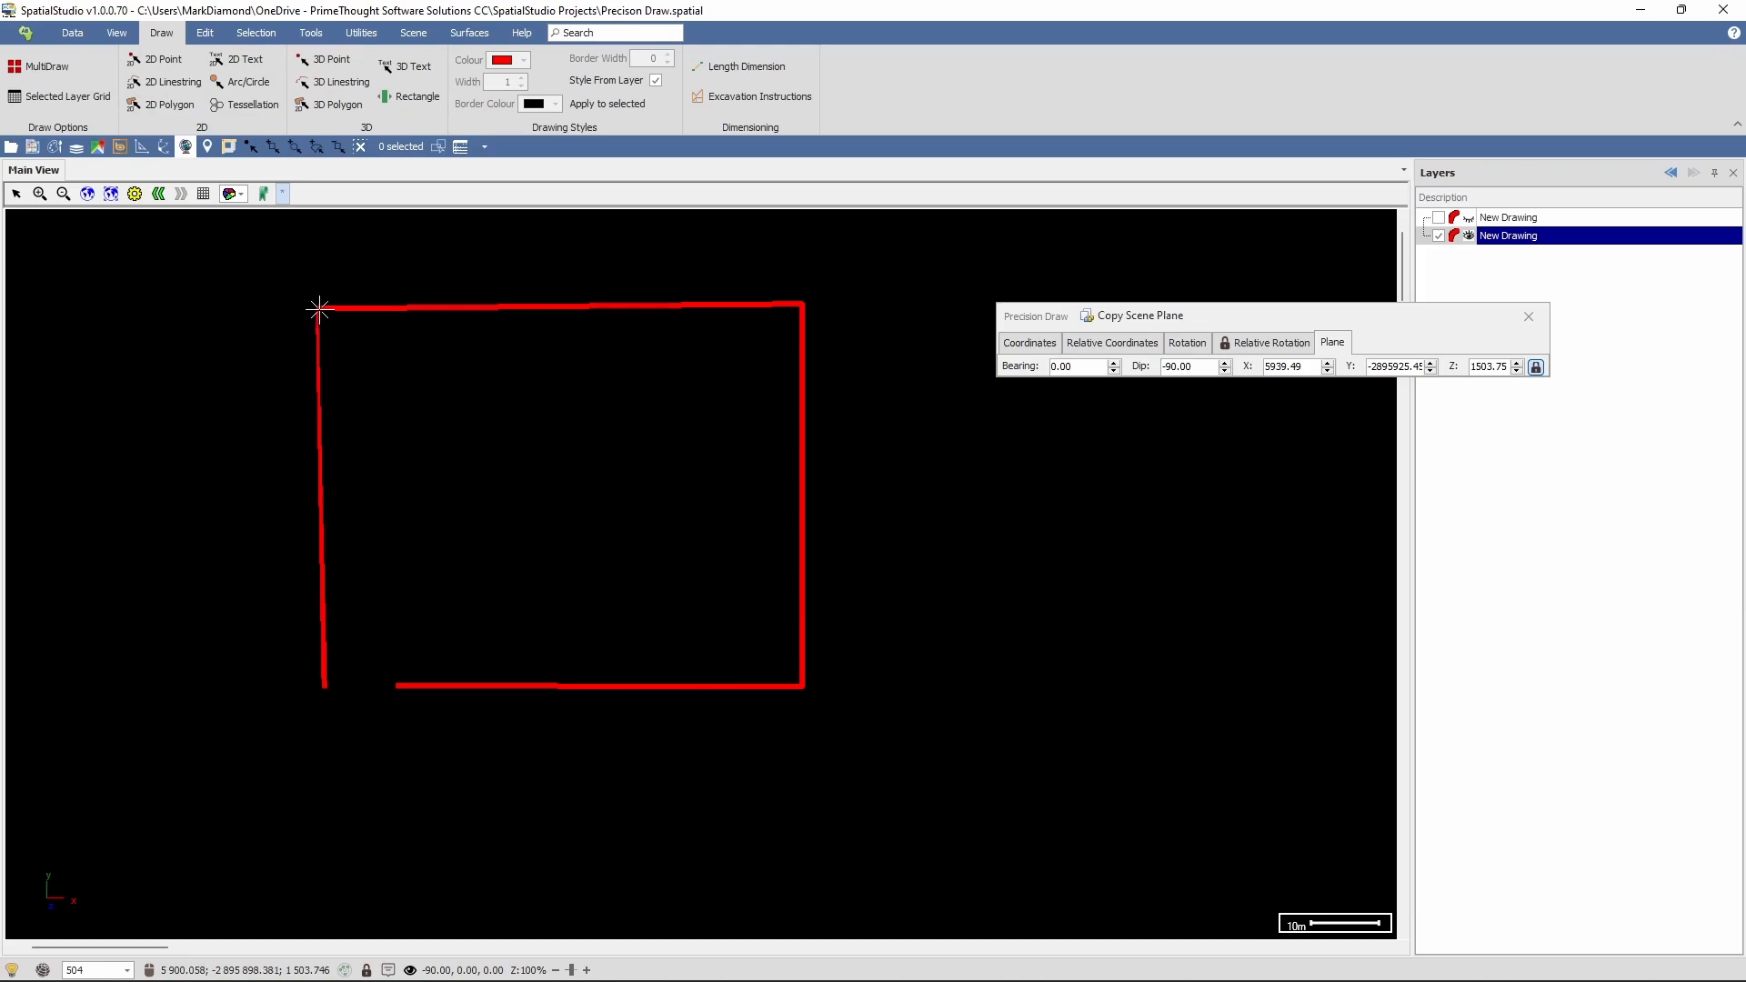
middle_click_drag(324, 317, 364, 342)
scroll(363, 343, "up", 2)
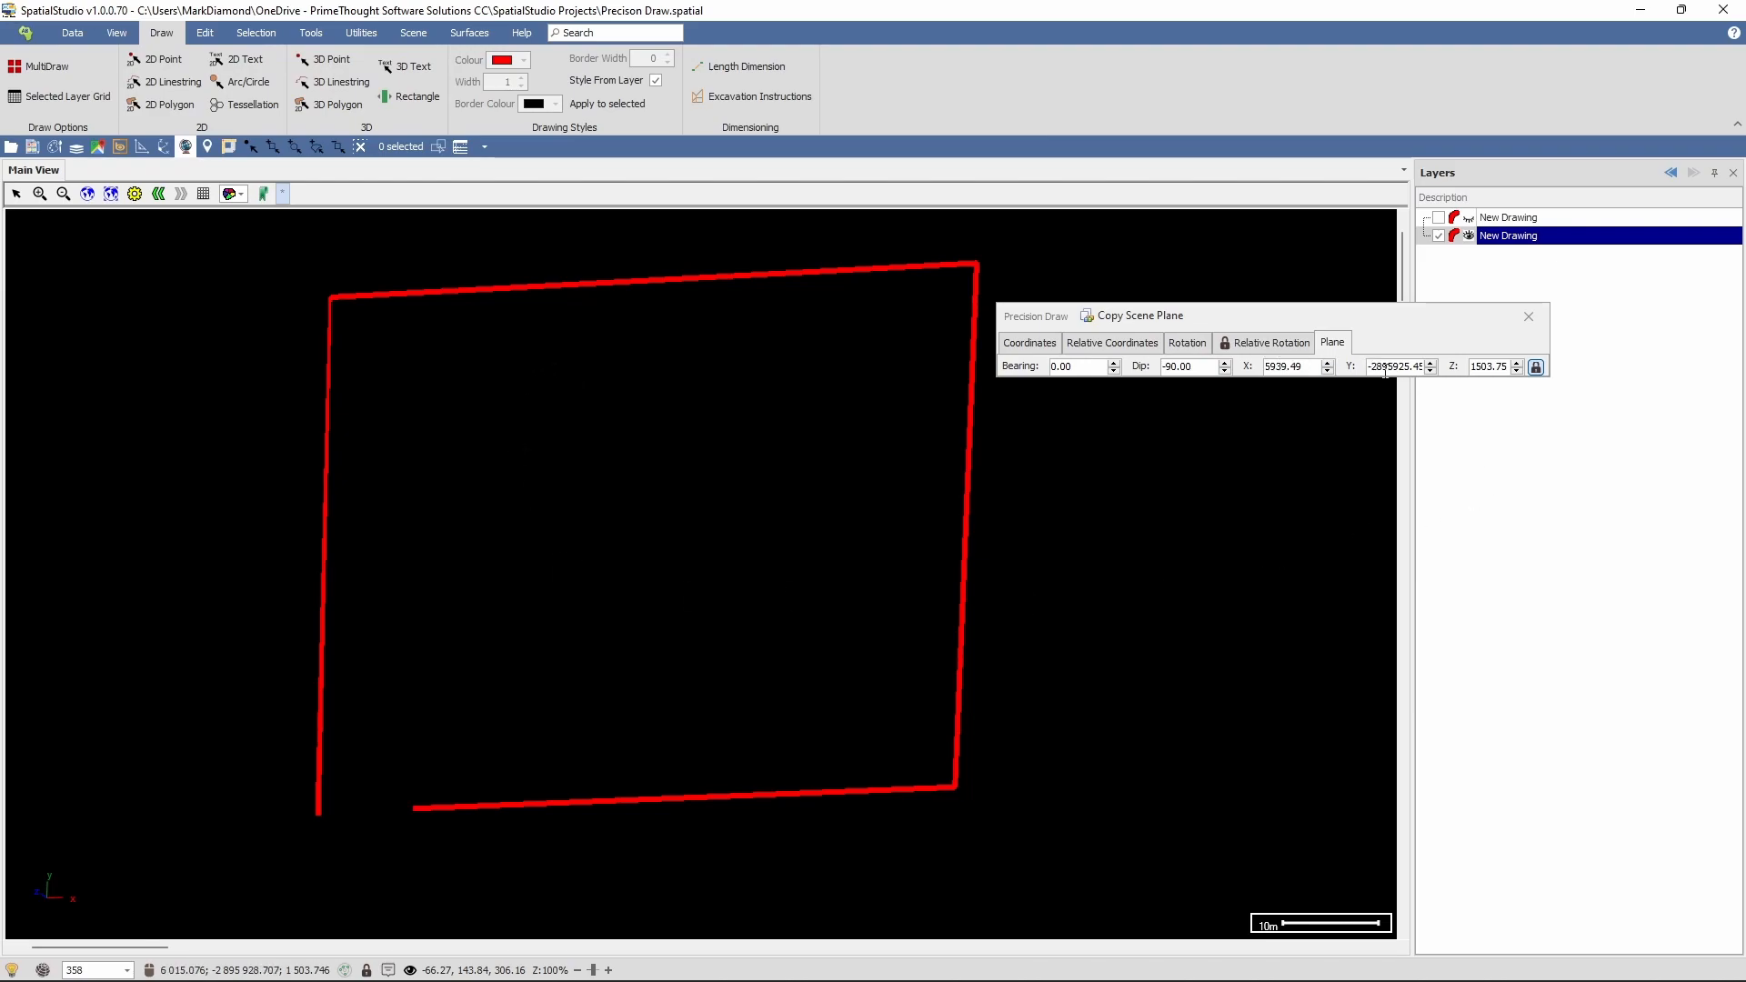
left_click(1271, 343)
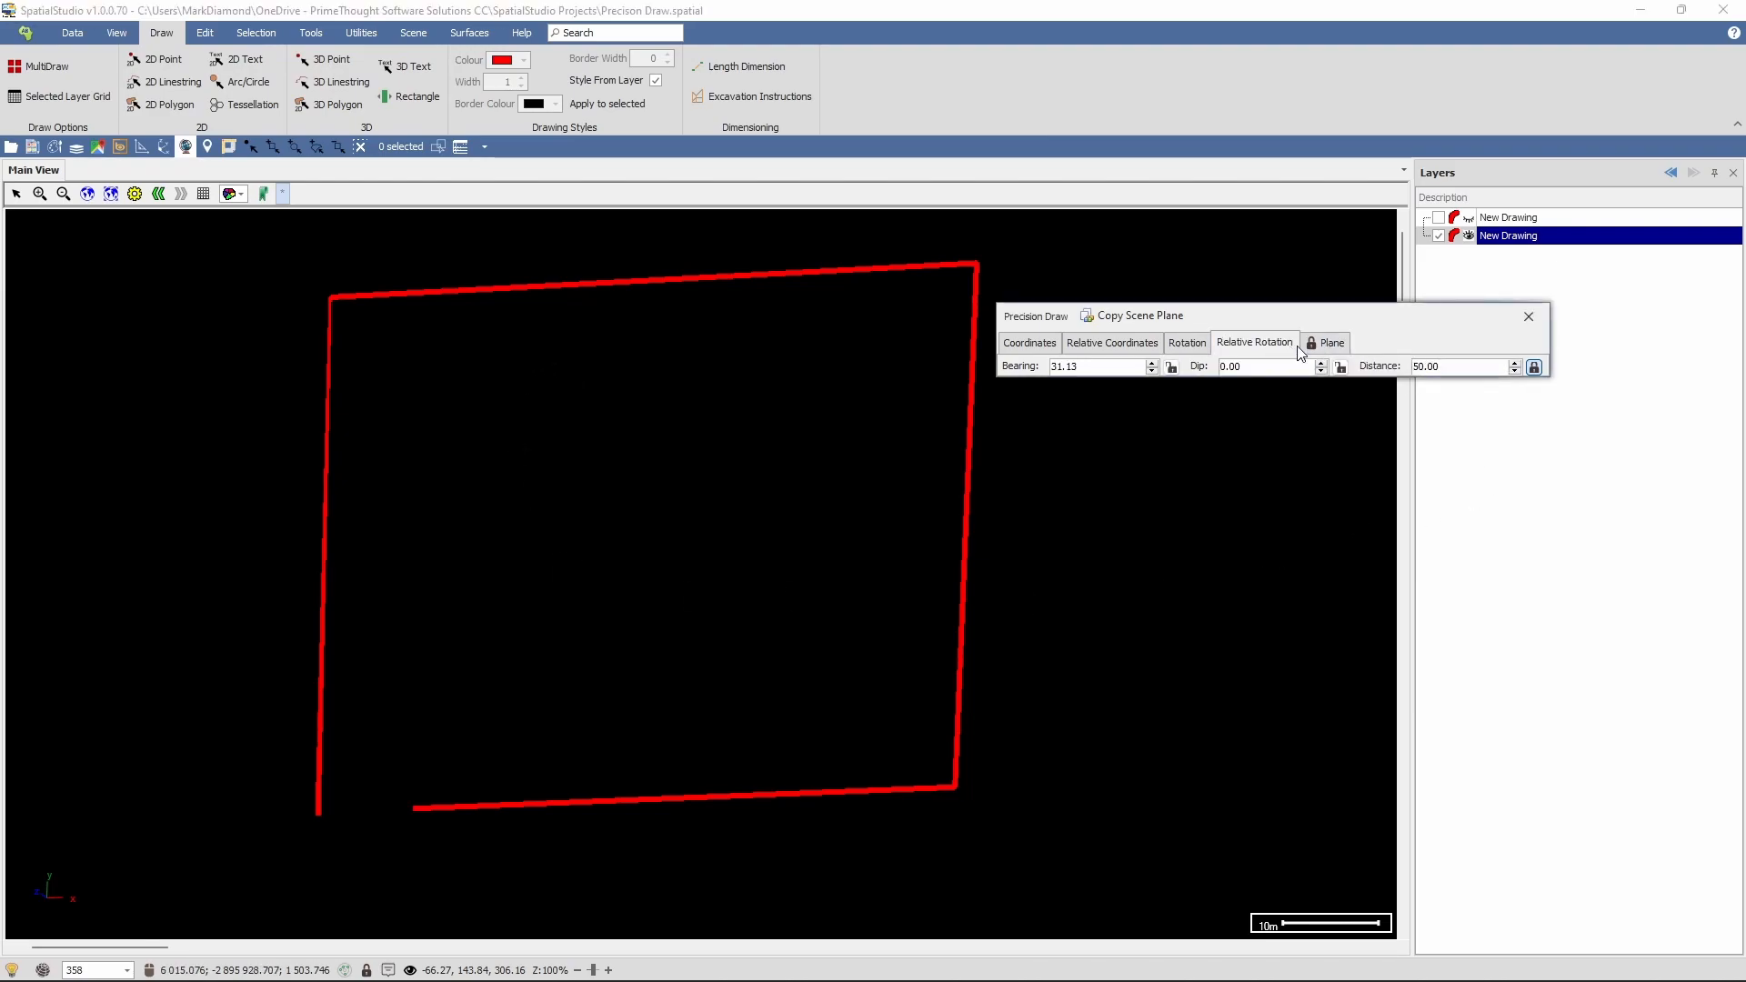
left_click(1331, 343)
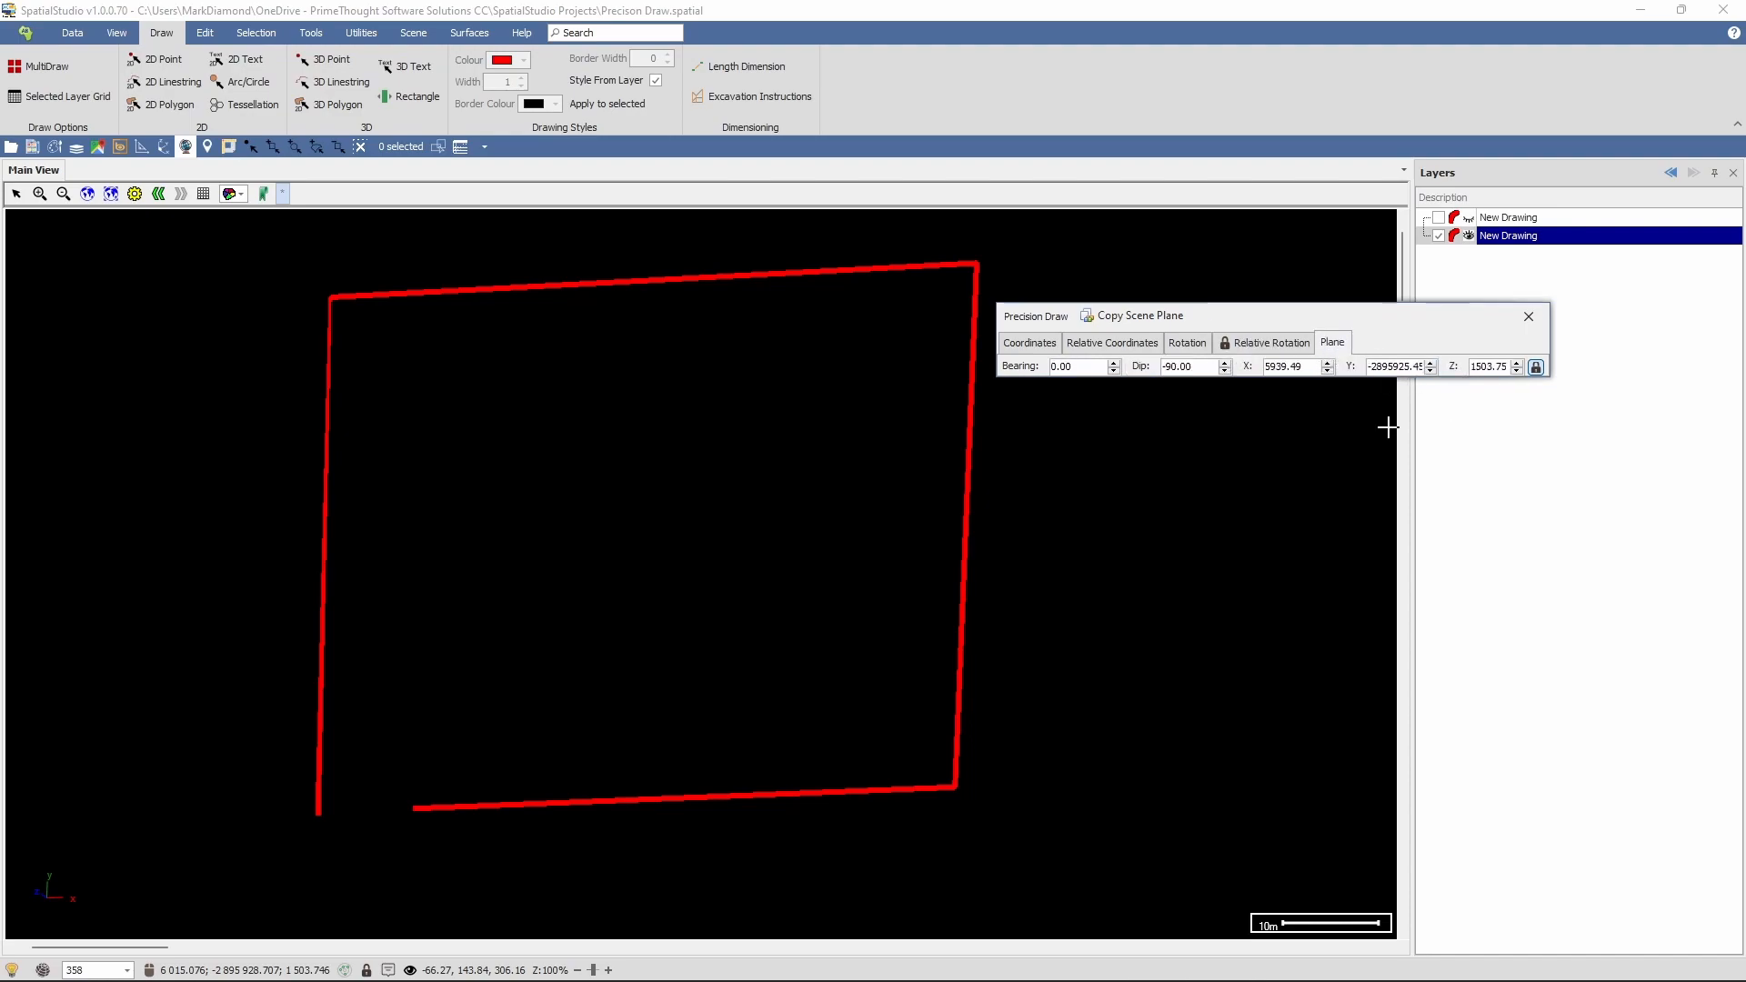
- Draw a single-segment 3D linestring from the rectangle's upper-left corner outwards at the locked 50.00 distance, and add it to a new layer
left_click(342, 84)
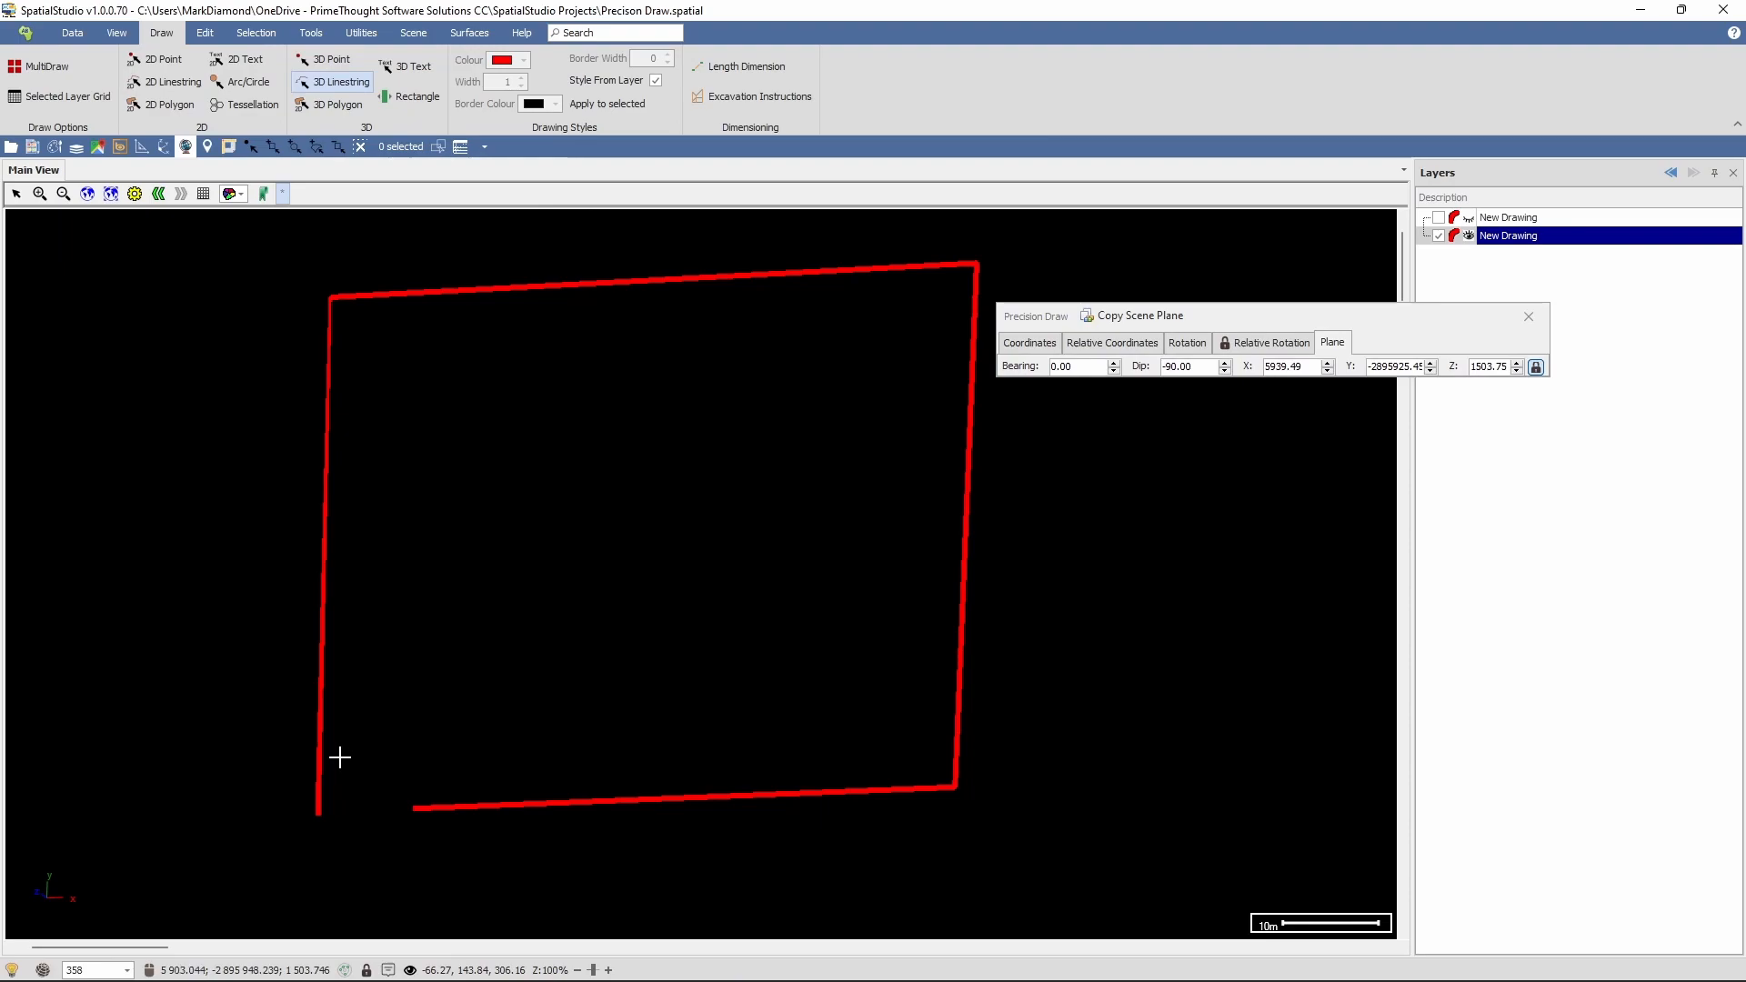
left_click(332, 302)
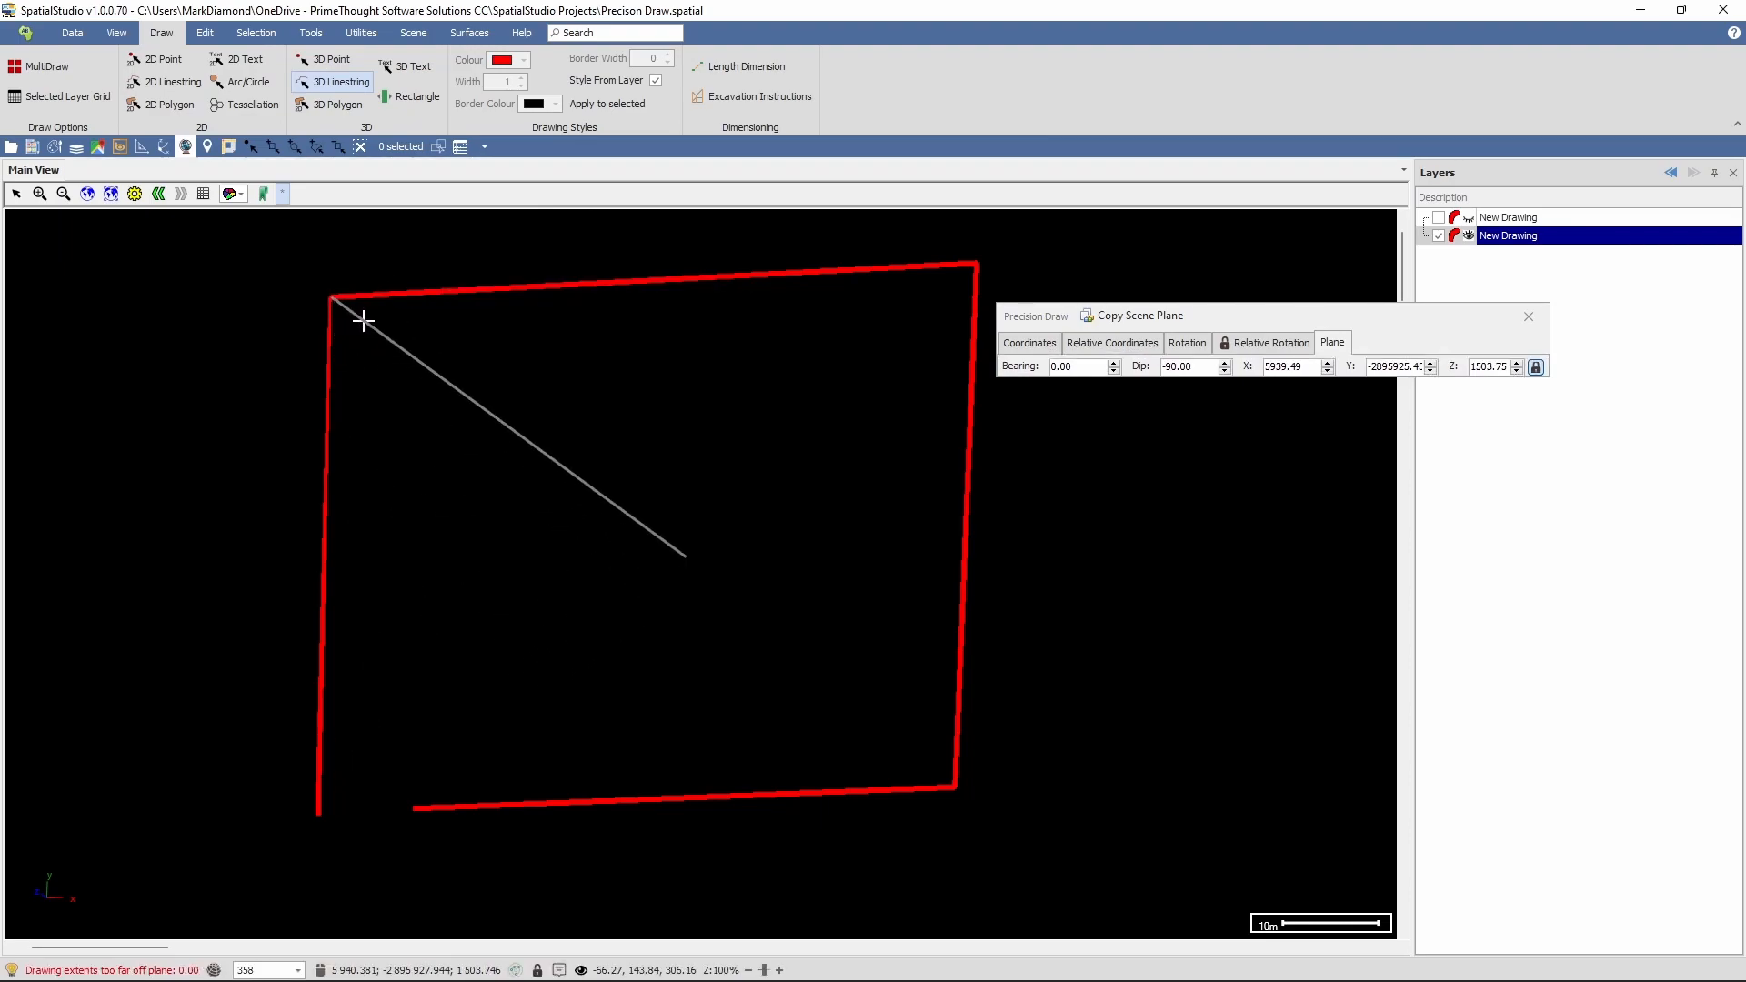
right_click(301, 321)
left_click(826, 568)
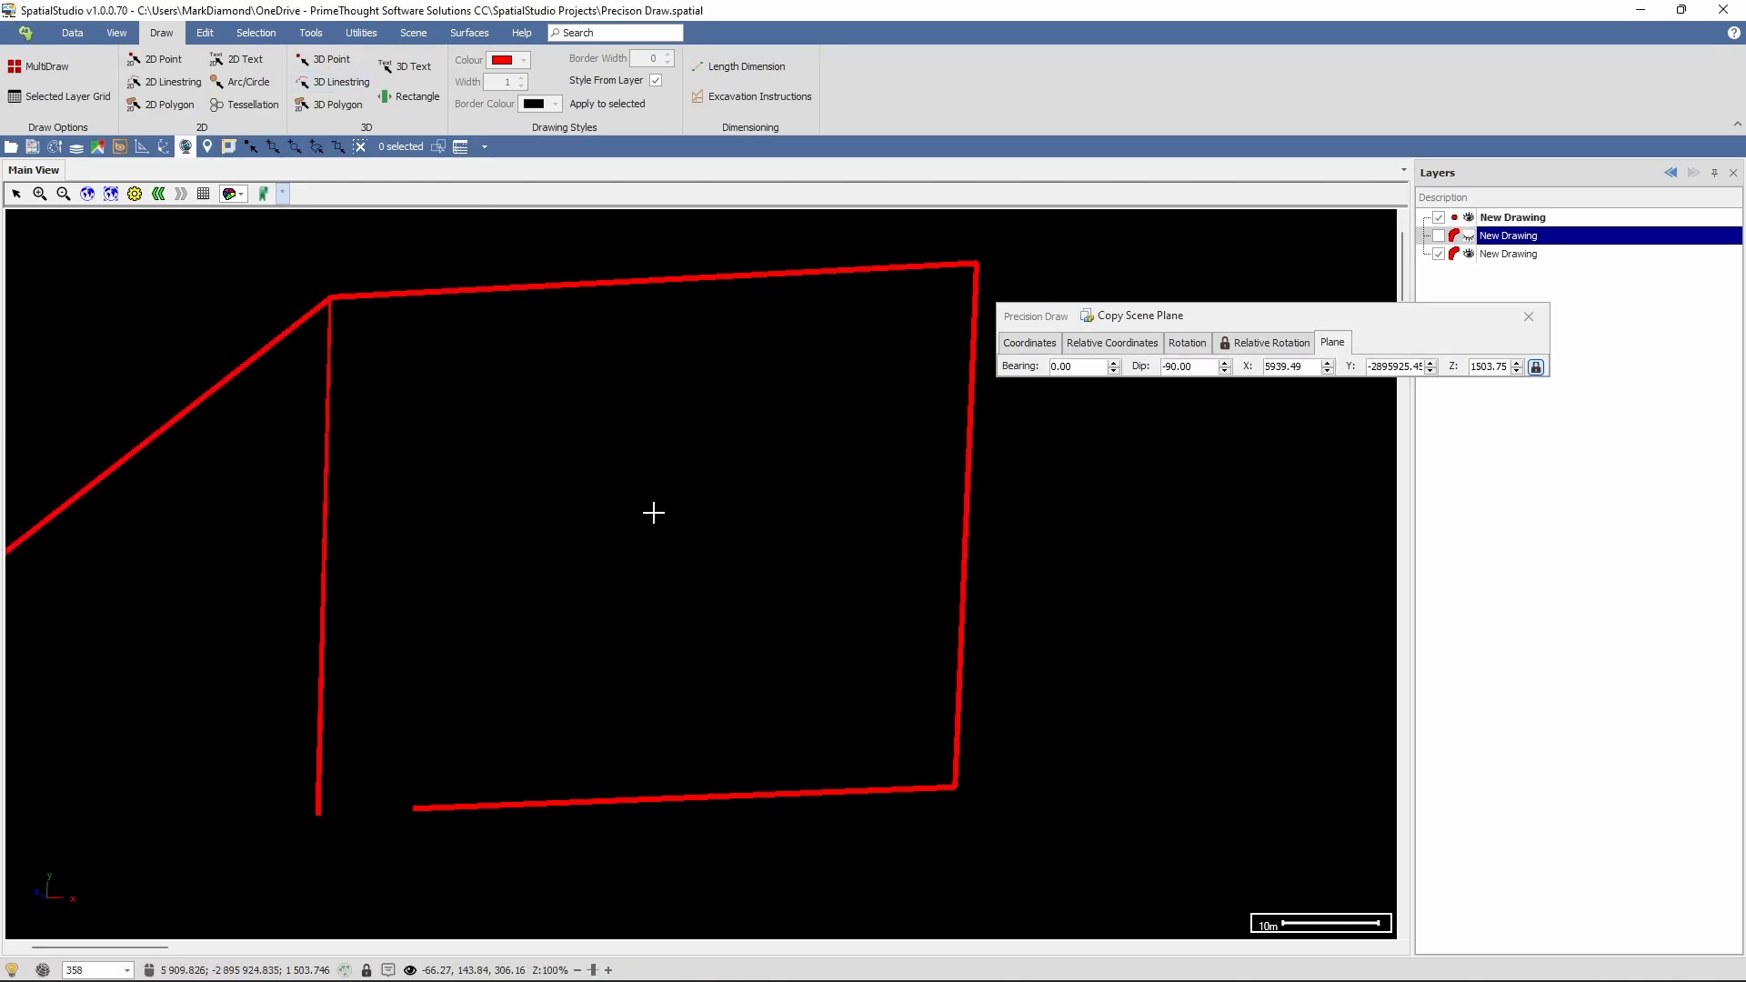
- Examine the new linestring in tilted and plan views, and compare it with the locked relative rotation and plane settings
left_click_drag(1464, 322, 1588, 393)
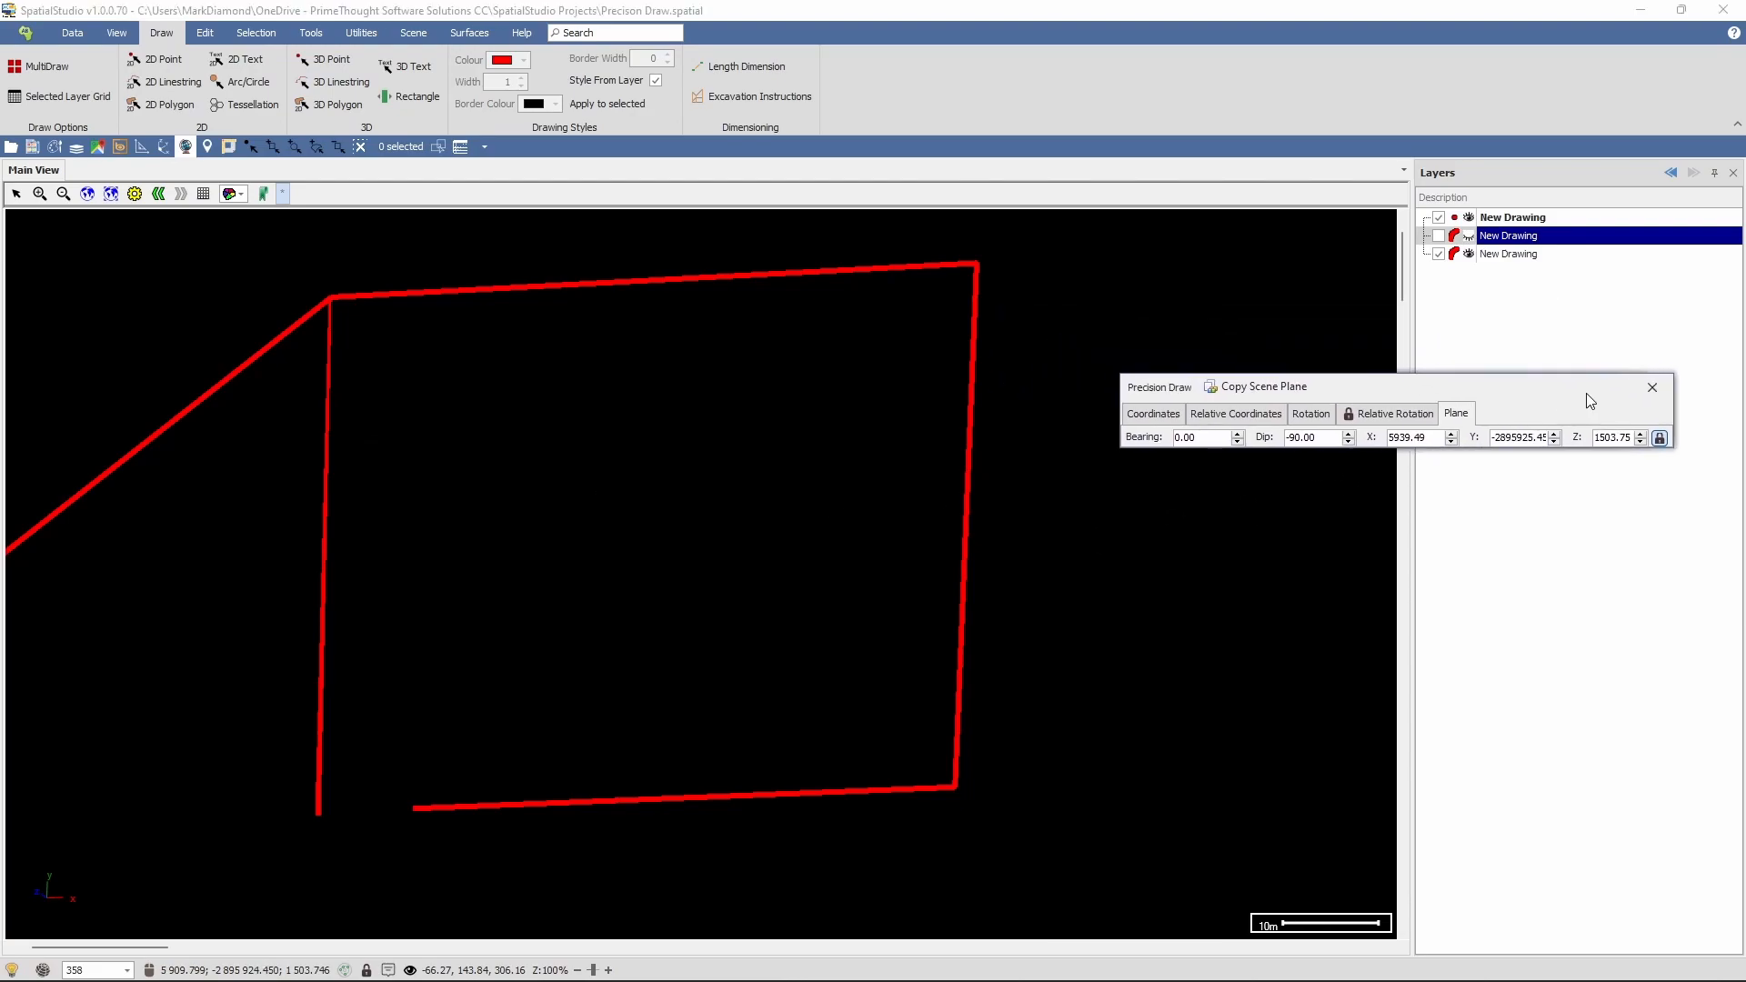
left_click(1516, 218)
scroll(757, 720, "down", 1)
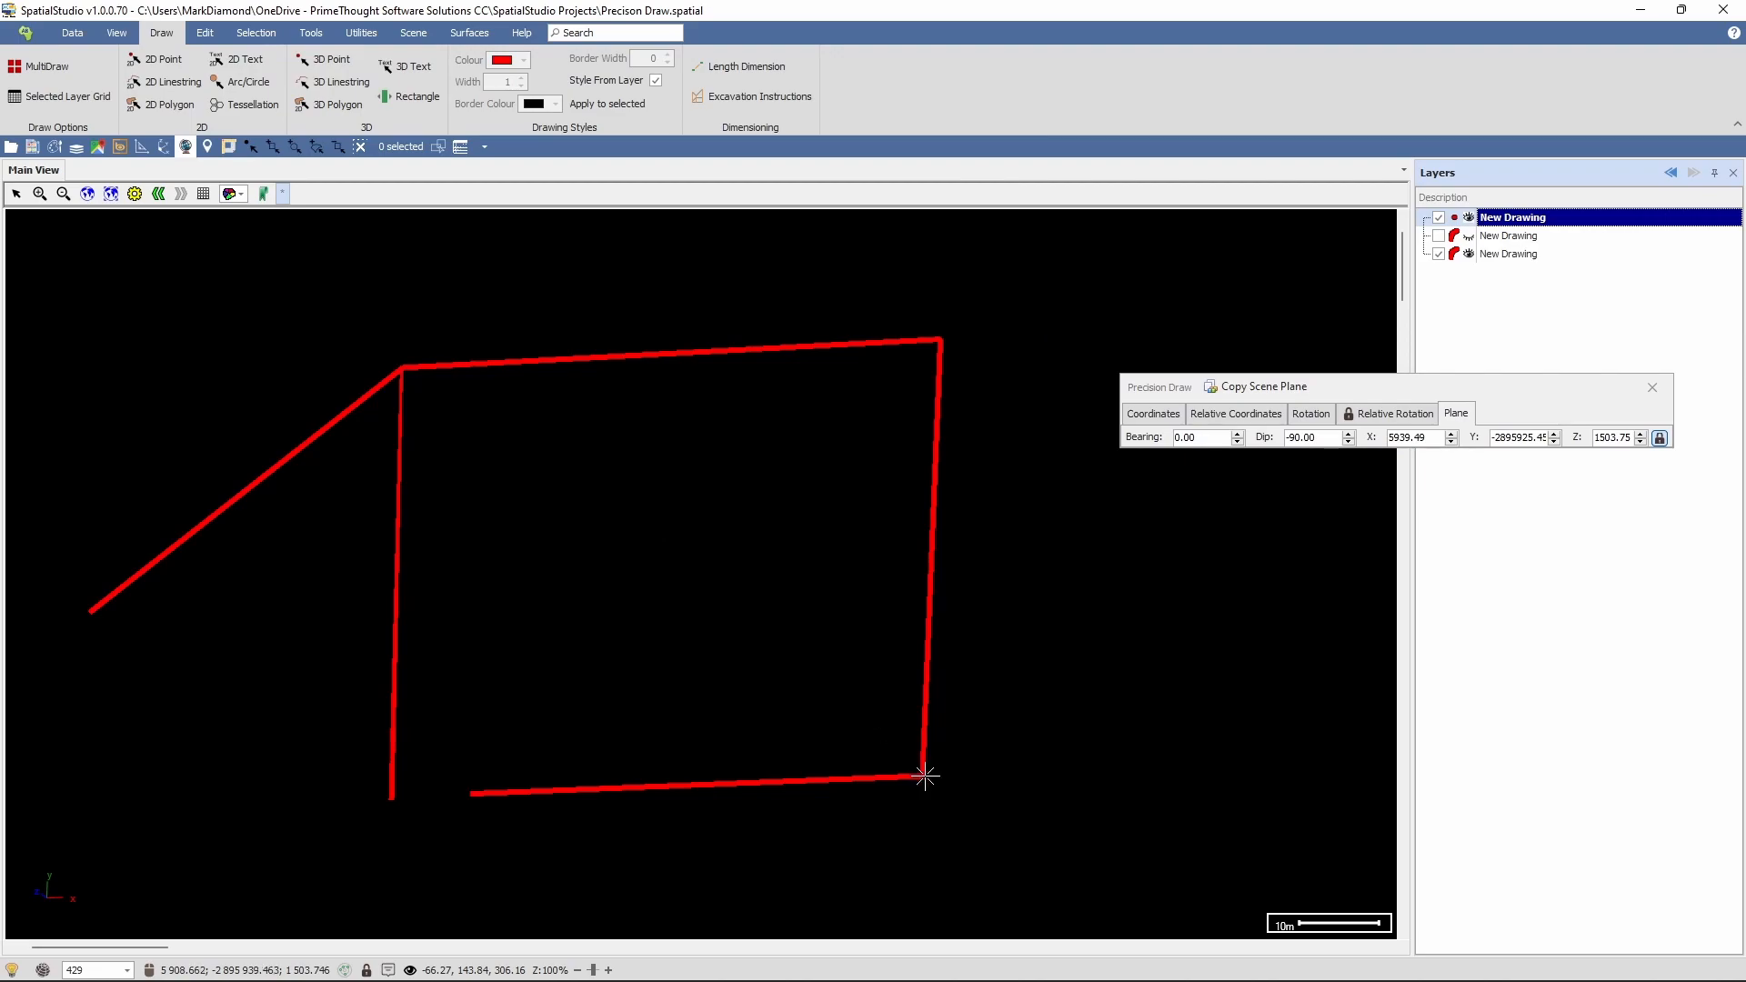
mouse_move(925, 776)
middle_mouse_down()
mouse_move(953, 794)
mouse_move(922, 783)
mouse_move(897, 800)
mouse_move(927, 772)
mouse_move(968, 783)
mouse_move(903, 737)
mouse_move(821, 713)
mouse_move(971, 795)
mouse_move(805, 745)
middle_mouse_up()
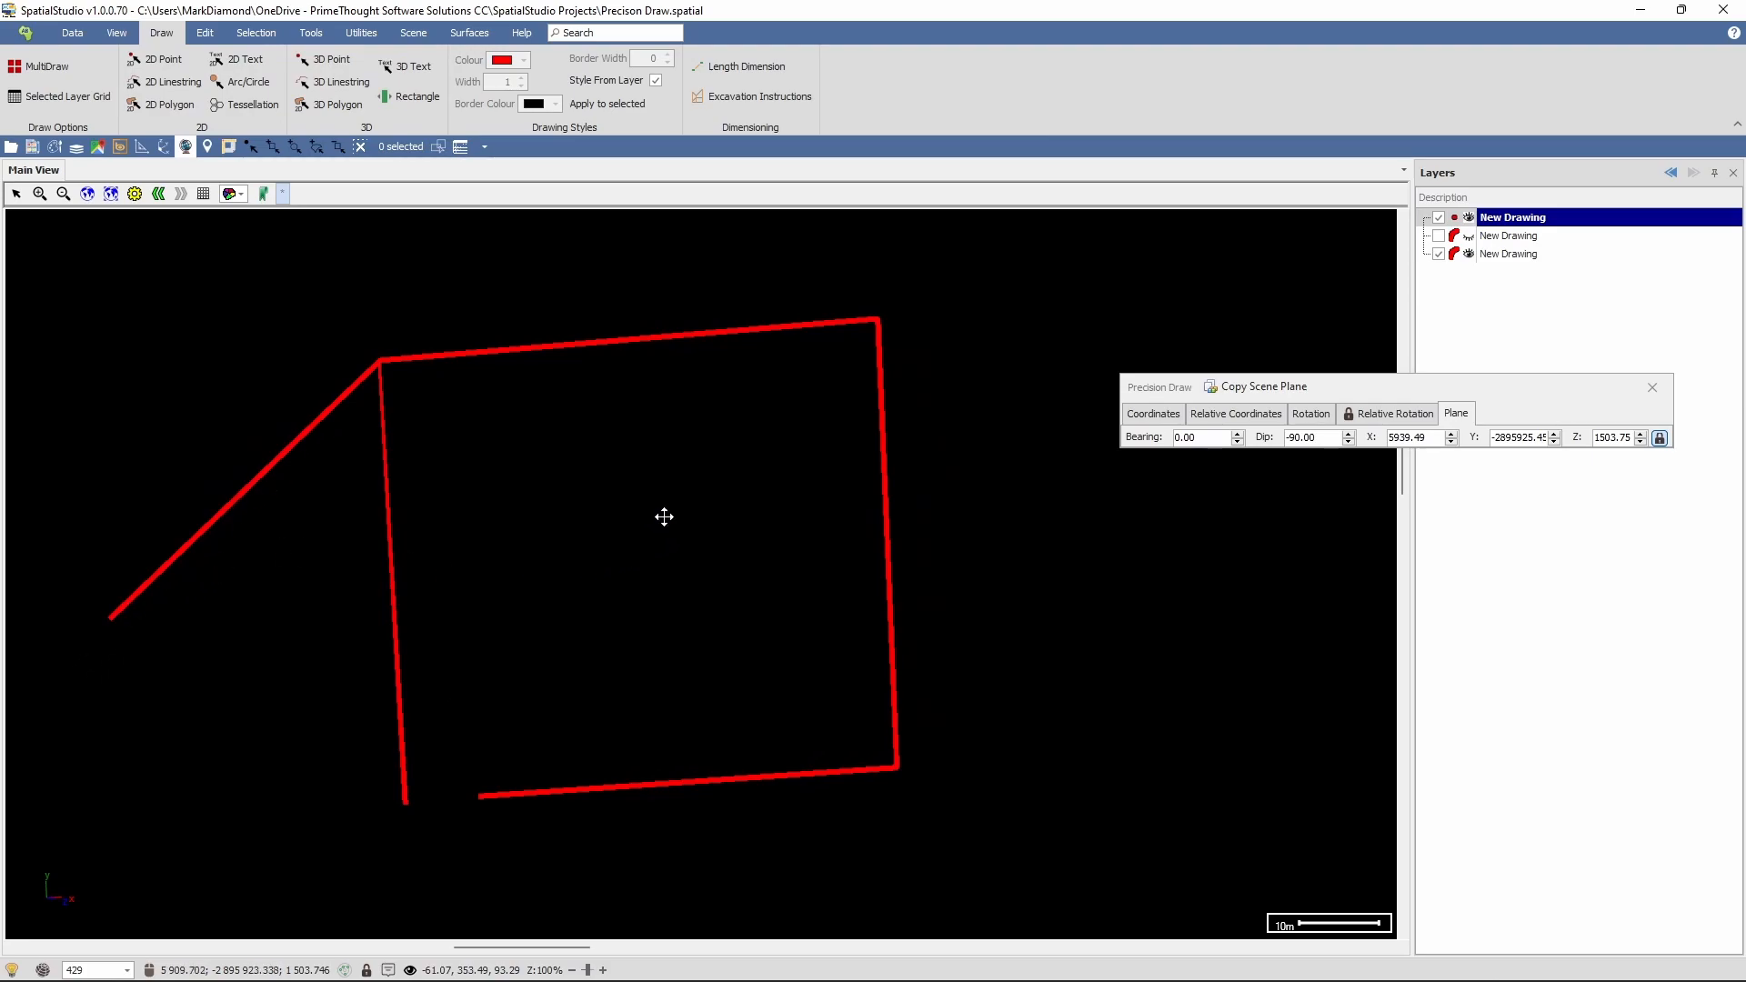
key("p")
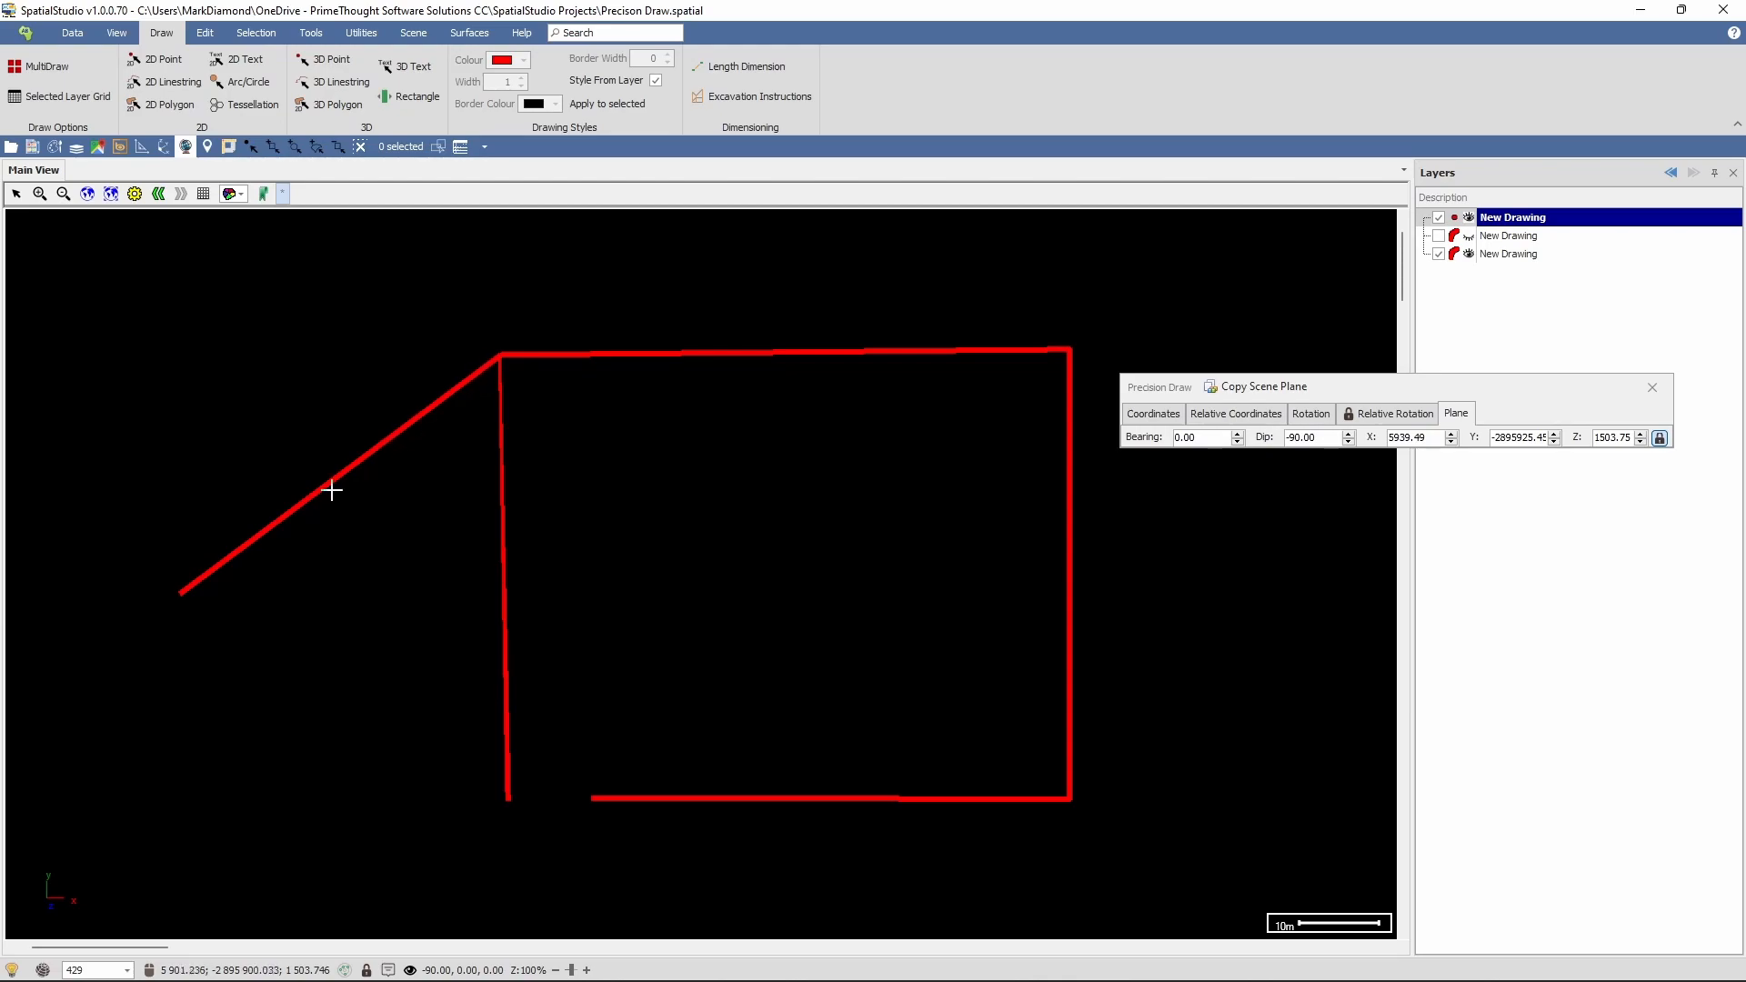
left_click(1383, 414)
left_click(1454, 414)
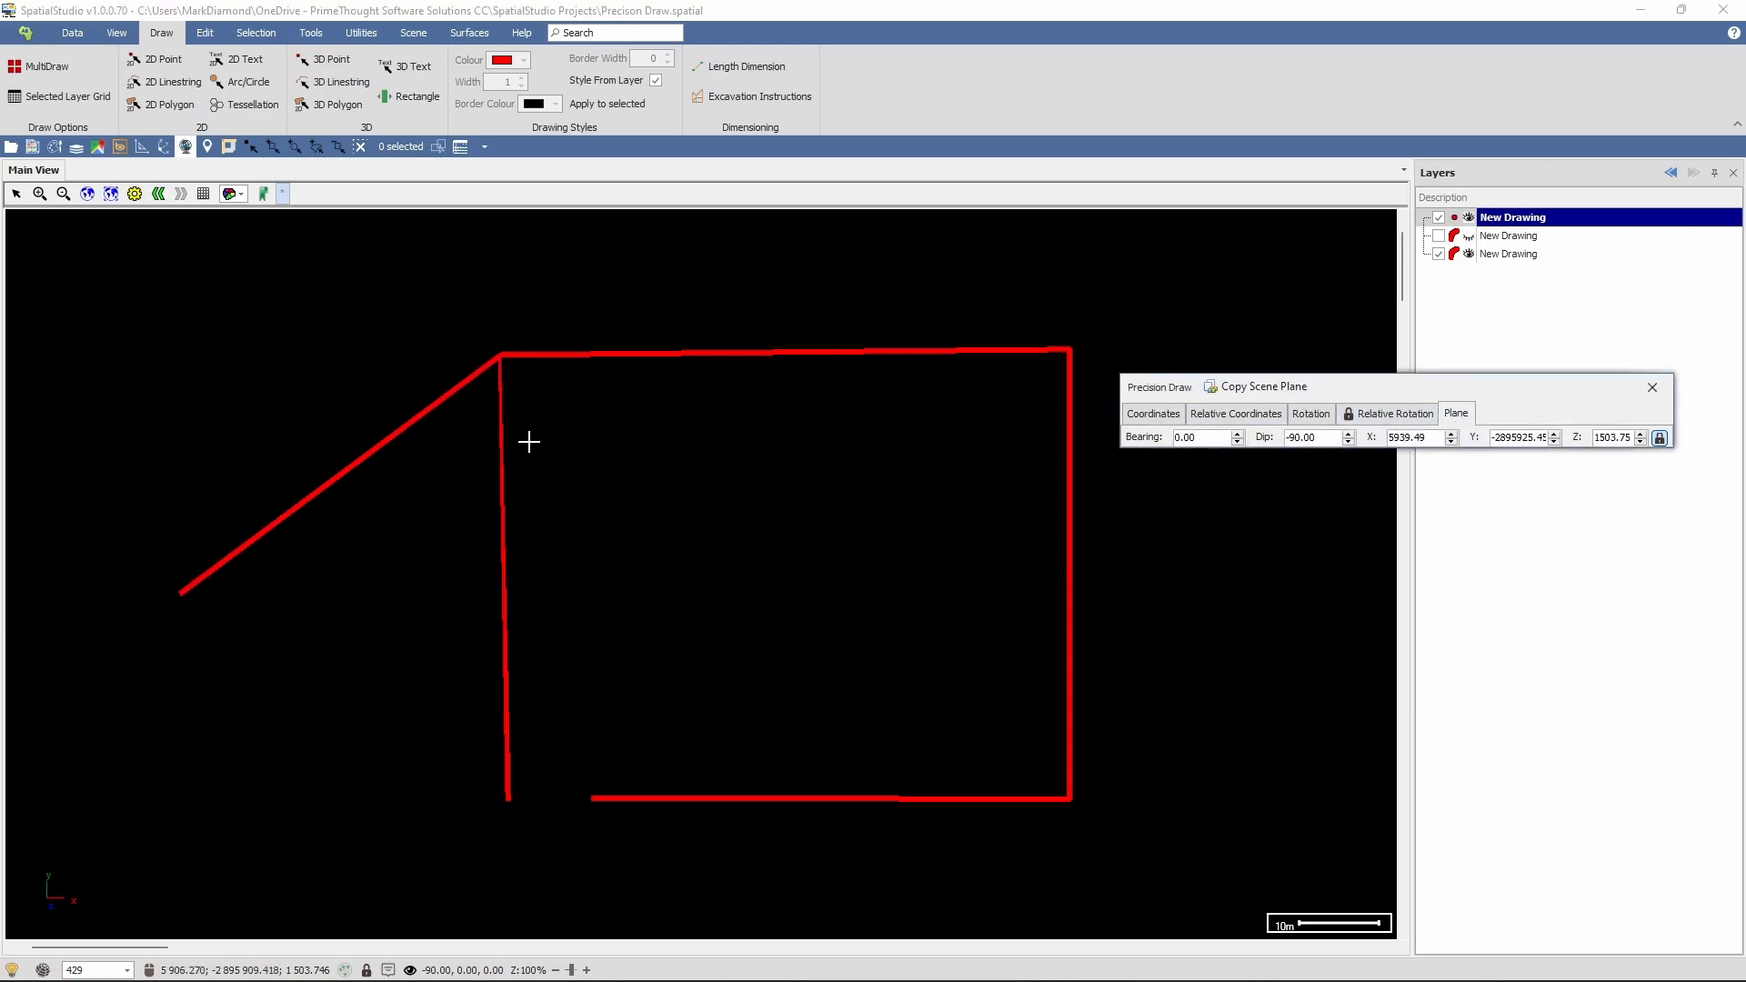